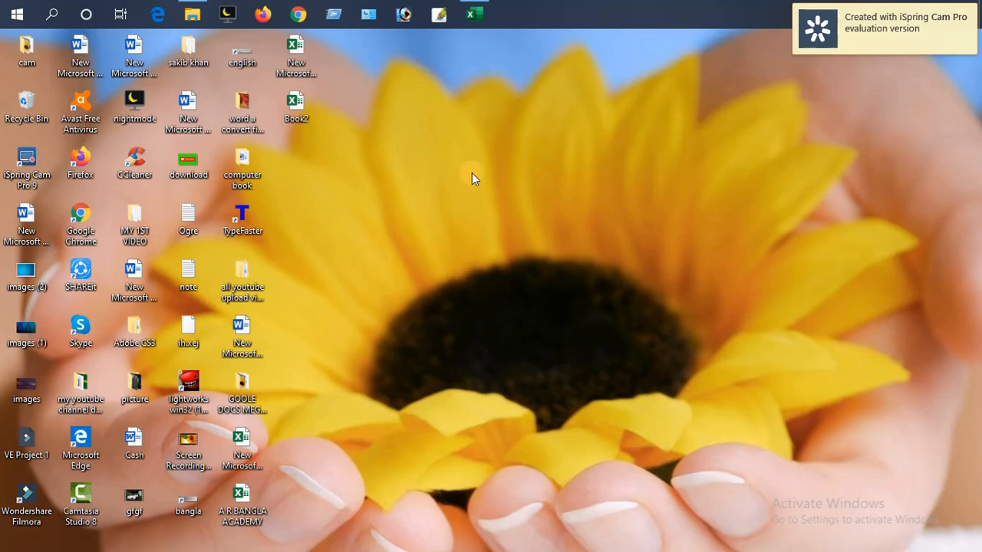
- Switch to the open Excel worksheet and review the shortcut list from Ctrl+A to Ctrl+K
left_click(475, 14)
scroll(188, 345, "up", 2)
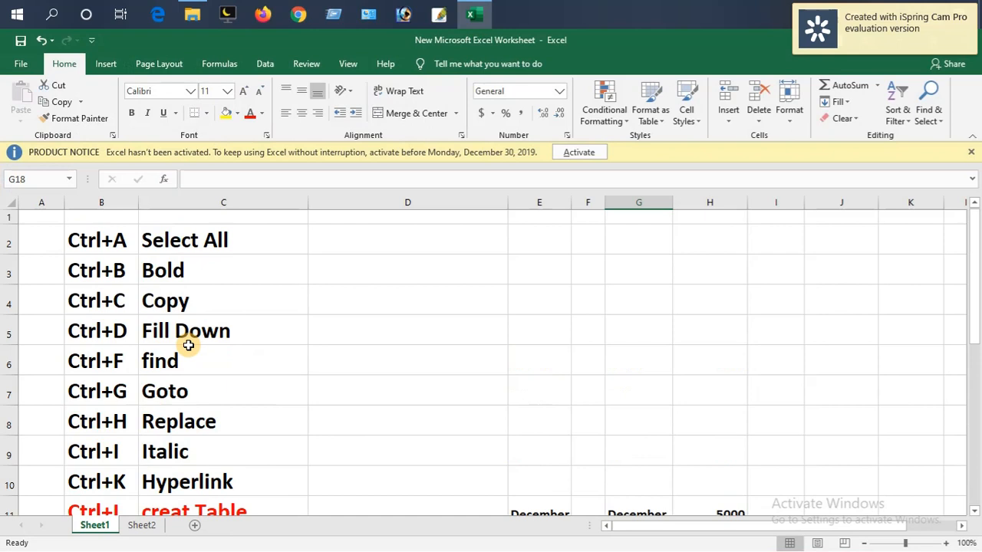
left_click(107, 240)
scroll(135, 426, "down", 2)
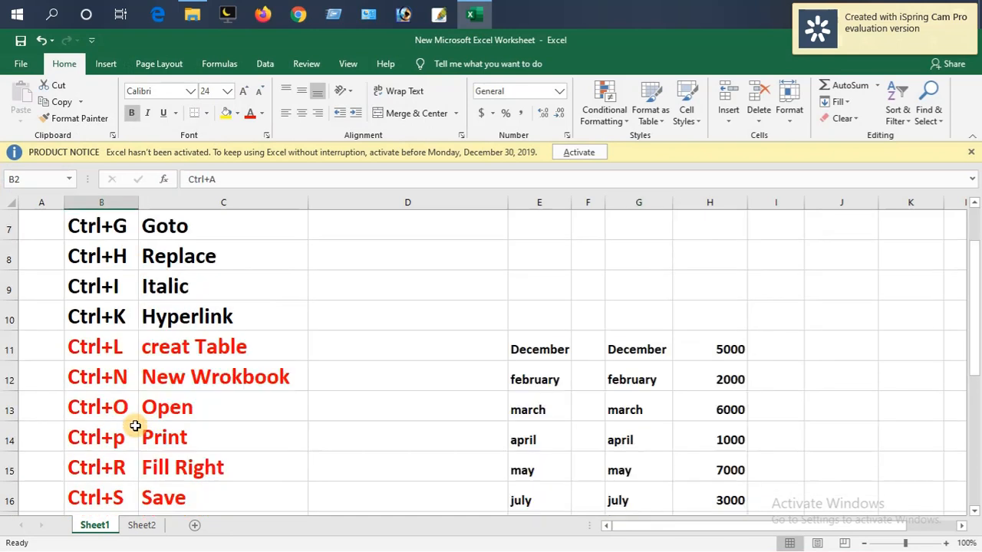
left_click(110, 323)
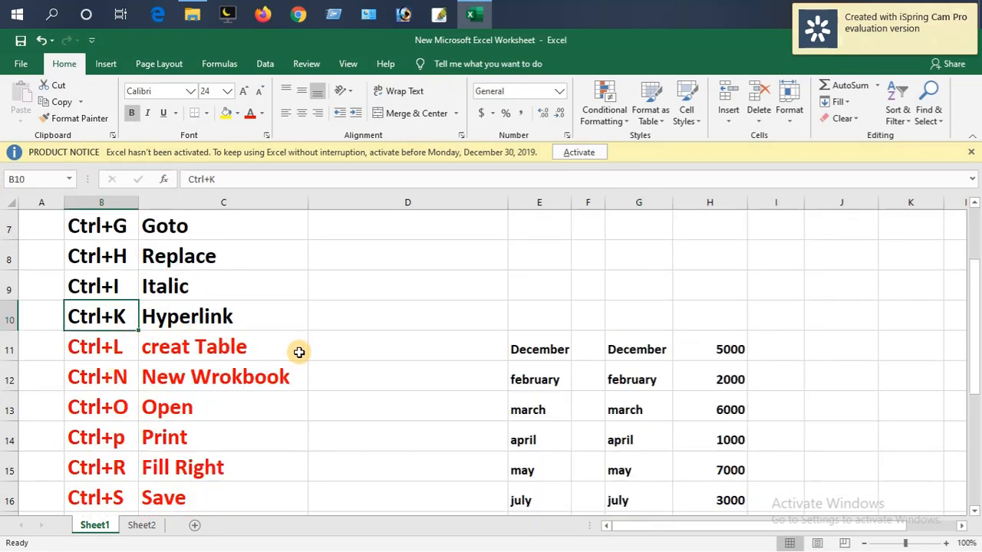
scroll(299, 351, "up", 2)
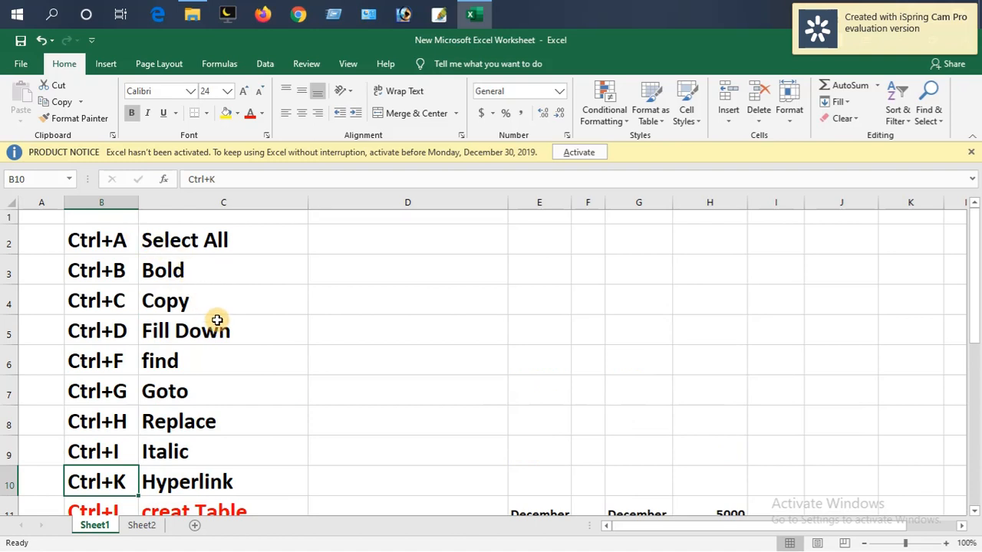
left_click(119, 241)
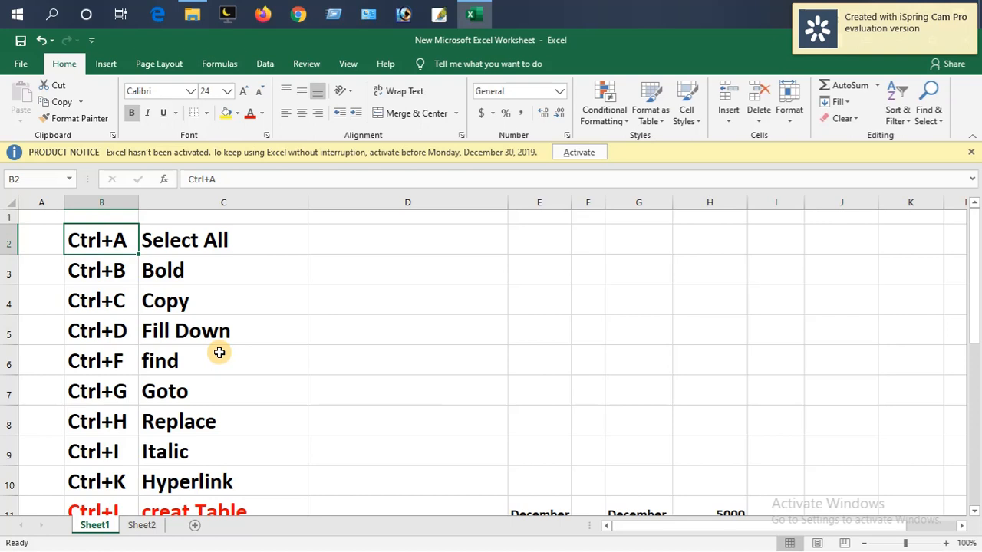
- Examine the red section of the shortcut list, starting with the Ctrl+L create table entry
scroll(219, 352, "down", 2)
left_click(264, 346)
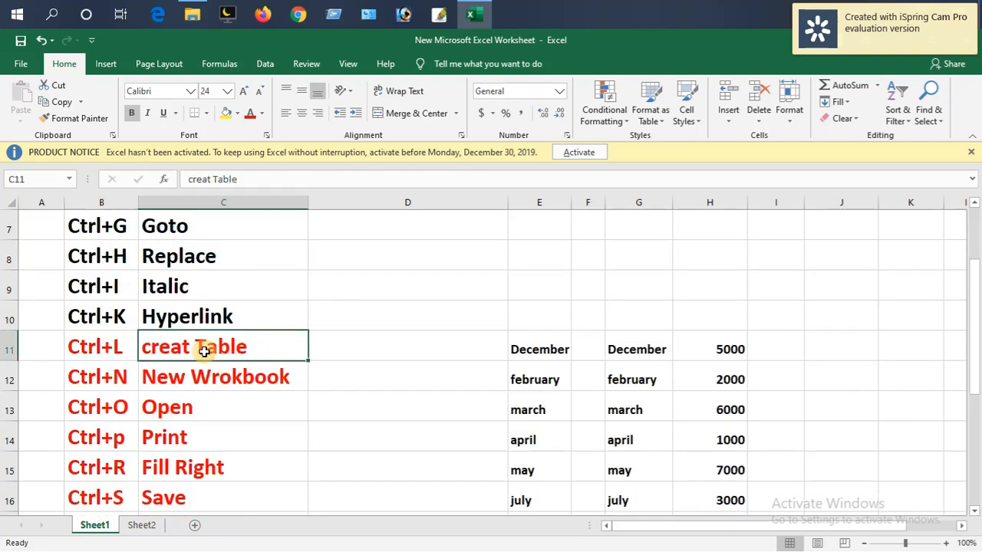
left_click(115, 344)
left_click(269, 356)
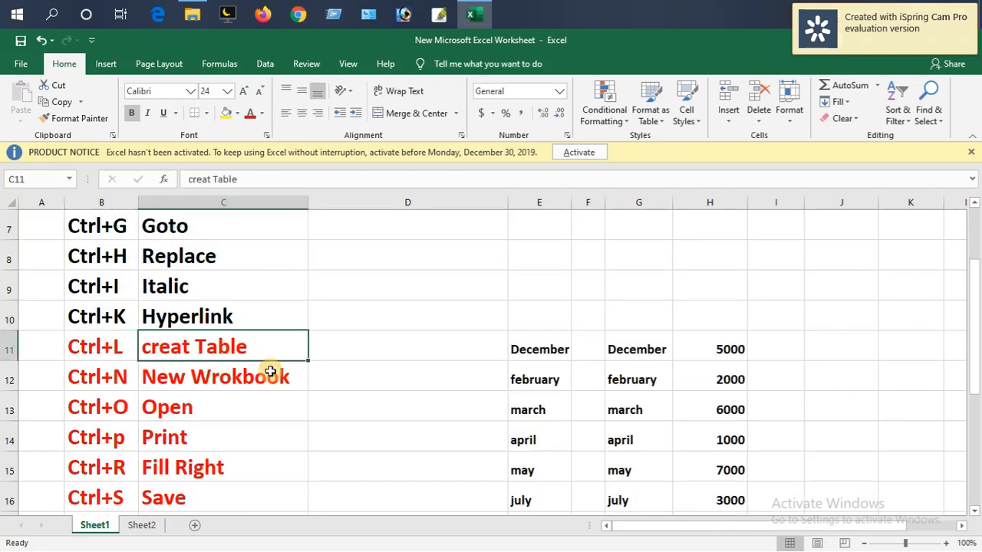
left_click(266, 311)
left_click(127, 349)
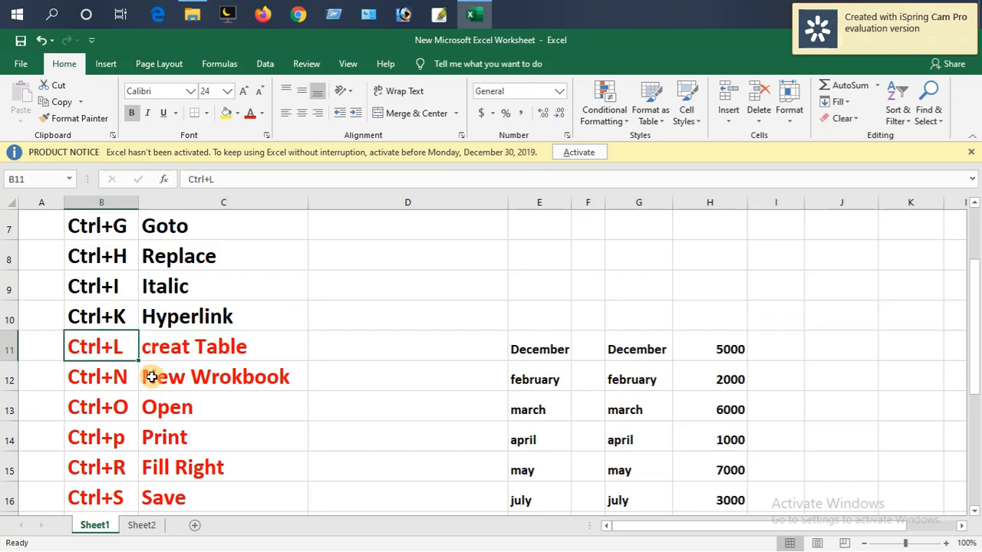
scroll(151, 376, "down", 1)
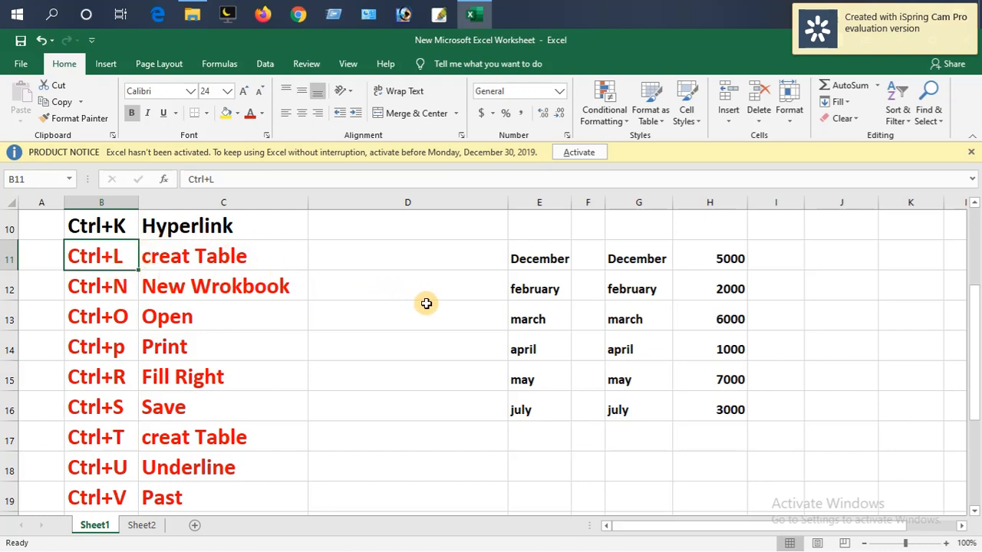
- Examine the month names and amounts in the data block E11:H16
left_click(550, 319)
left_click(540, 254)
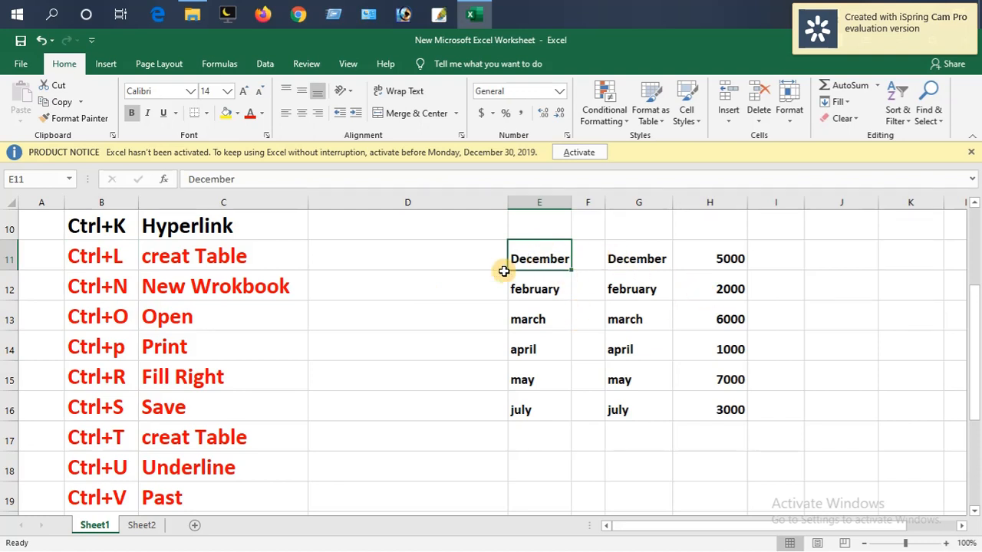
left_click(534, 319)
left_click(547, 408)
left_click(537, 286)
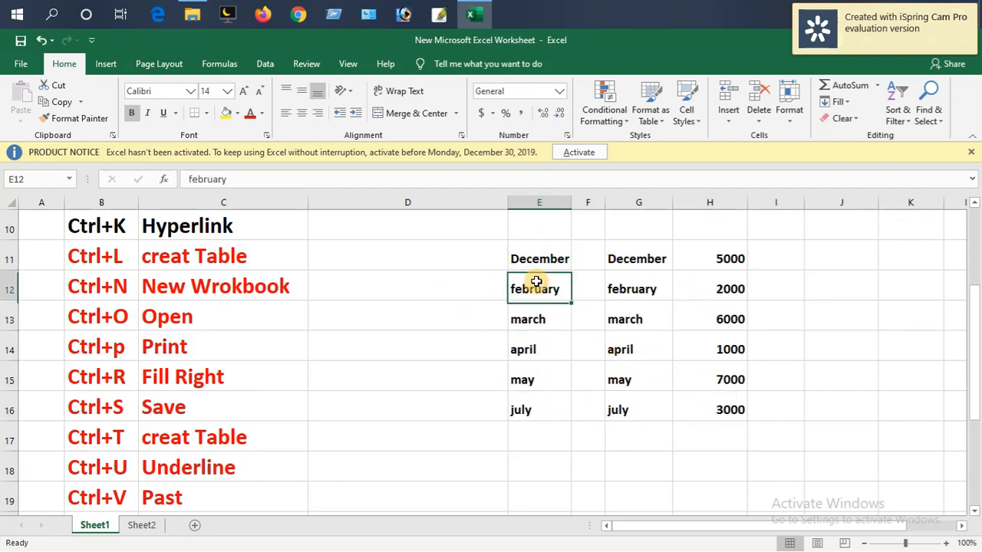
left_click(531, 259)
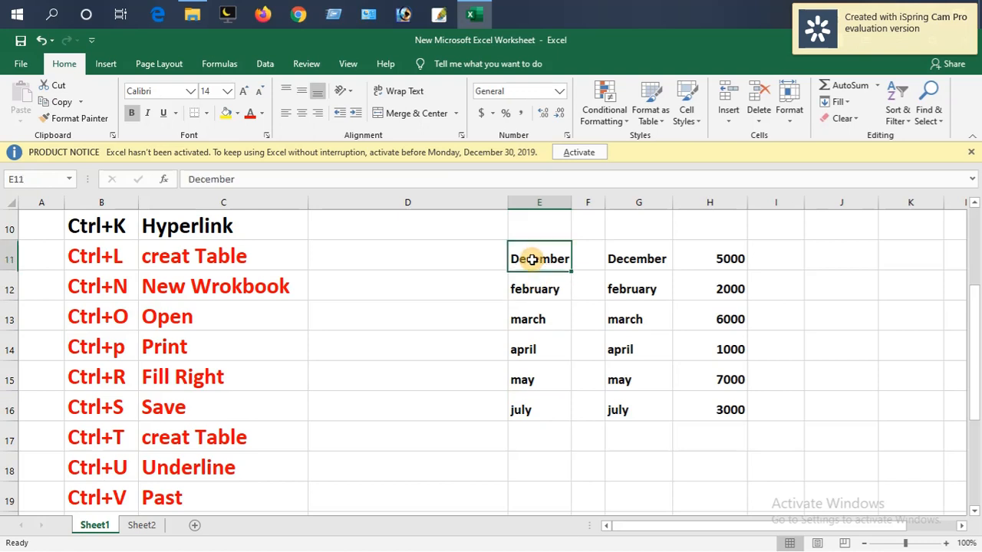
left_click(576, 345)
left_click(540, 259)
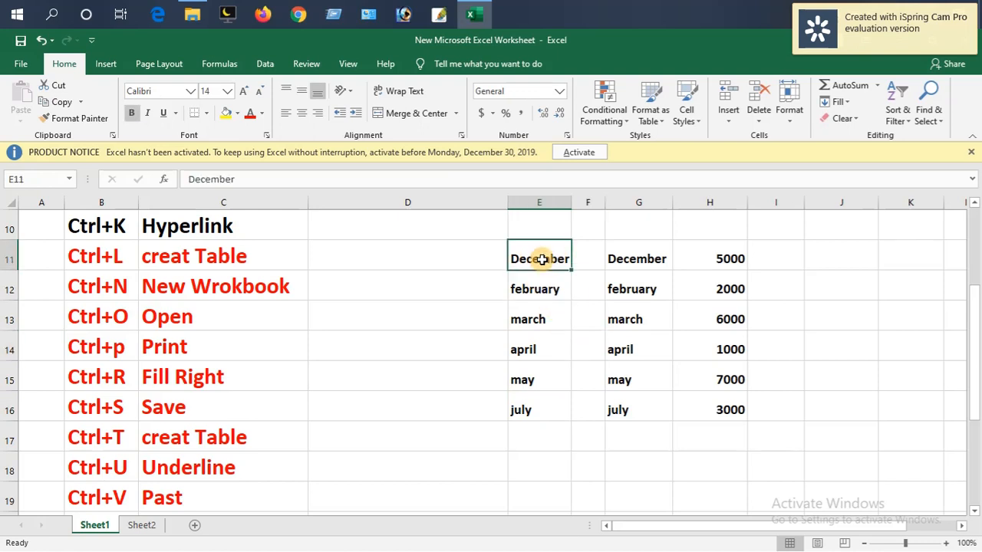
left_click(557, 308)
left_click(555, 285)
left_click(560, 318)
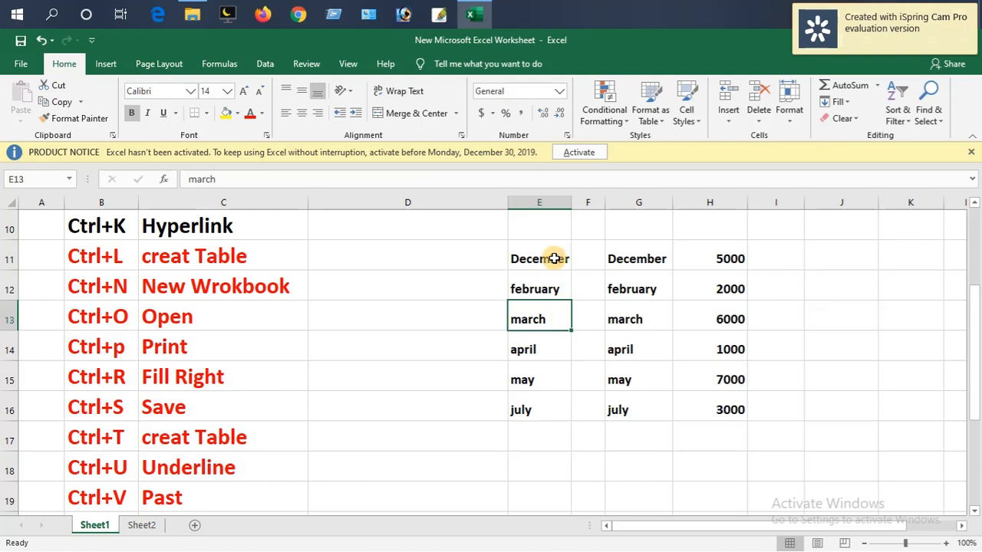
left_click(549, 259)
- Select the data range E11:H16 and view the available border options without applying one
left_click_drag(545, 257, 717, 415)
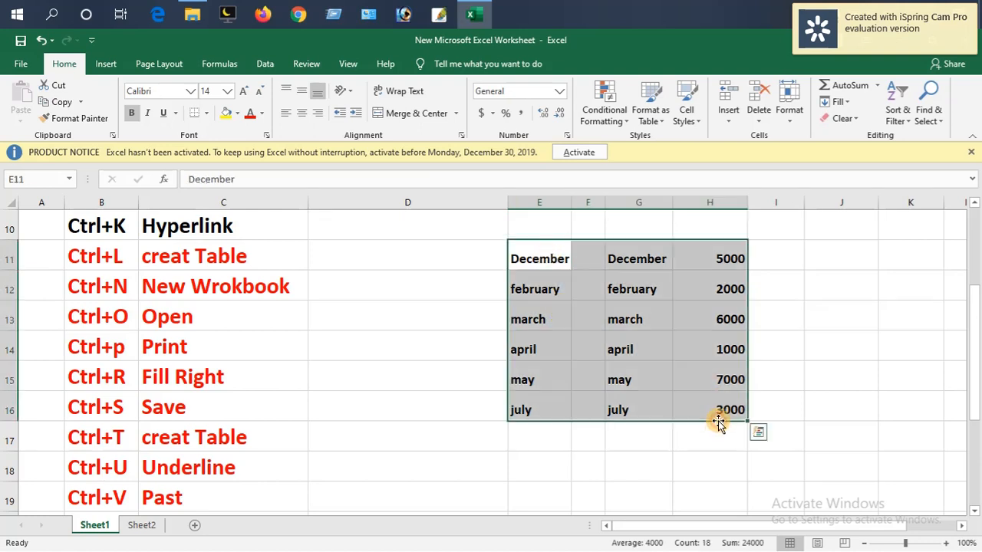
left_click(207, 114)
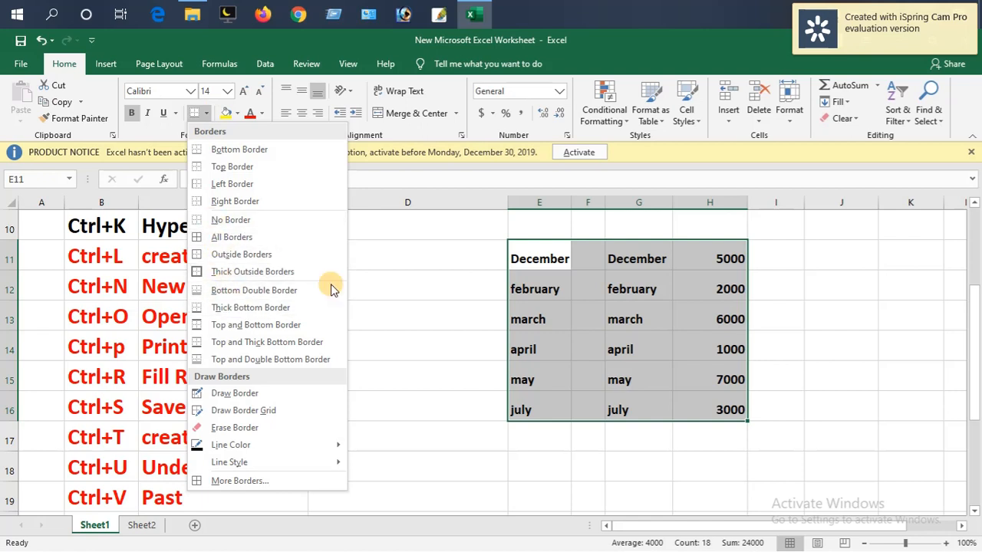
left_click(476, 310)
left_click(495, 318)
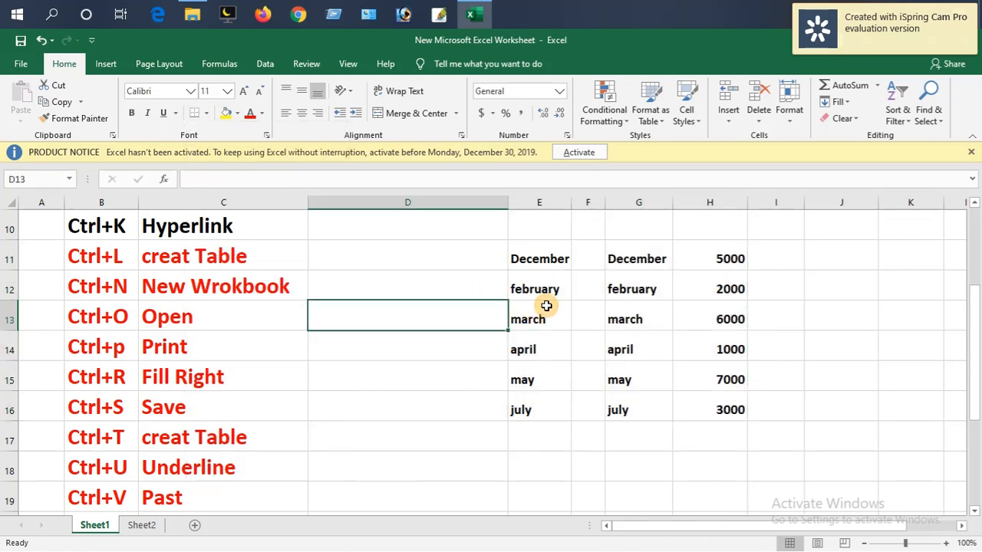
left_click(541, 315)
left_click(543, 259)
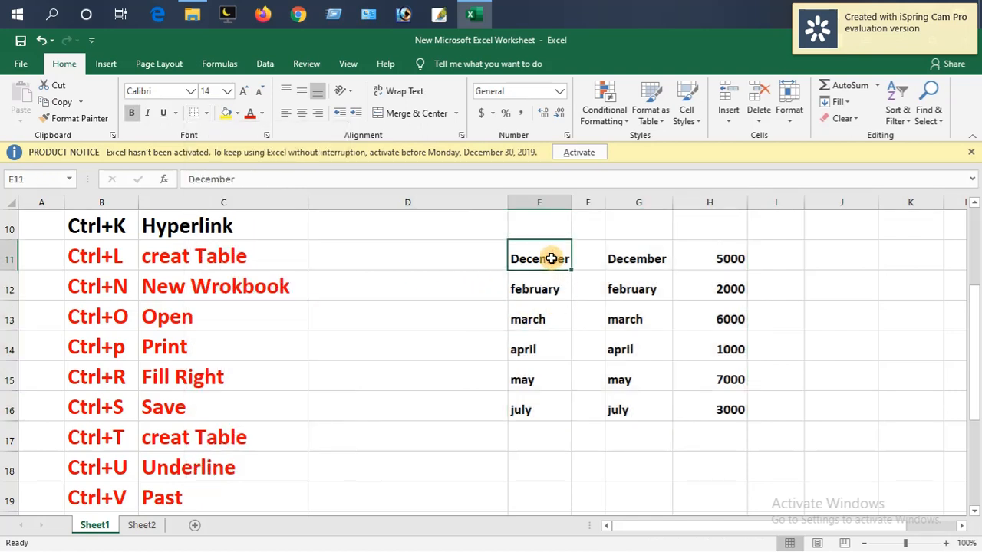
left_click(487, 306)
left_click(541, 307)
left_click(543, 259)
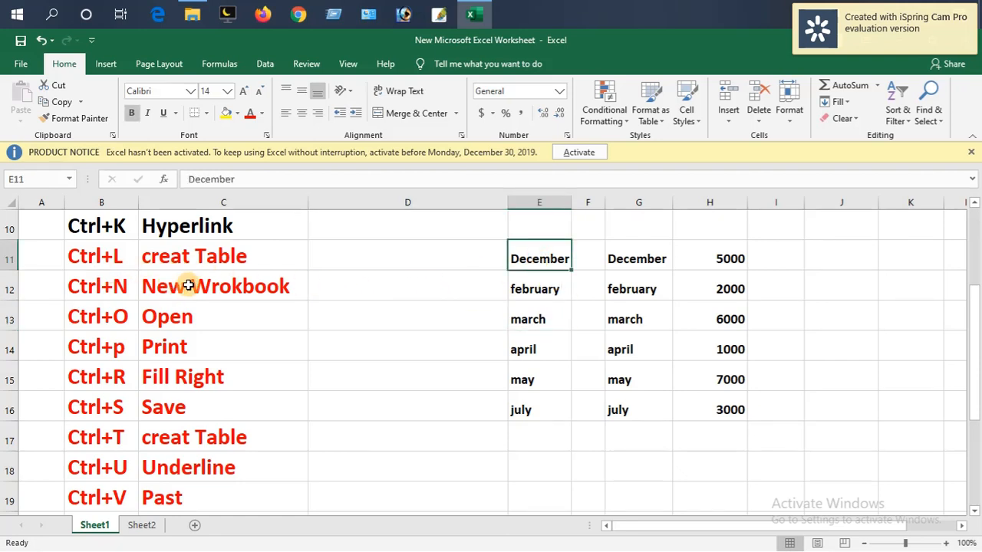
left_click(546, 308)
left_click(560, 261)
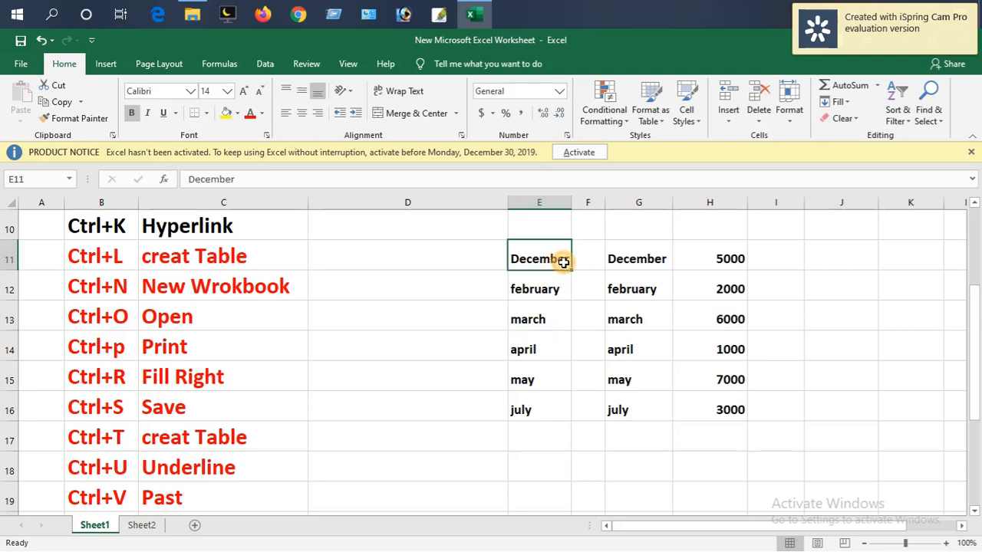
left_click(369, 320)
- Convert the data range E11:H16 into a table, leaving the headers option off
left_click_drag(548, 252, 724, 424)
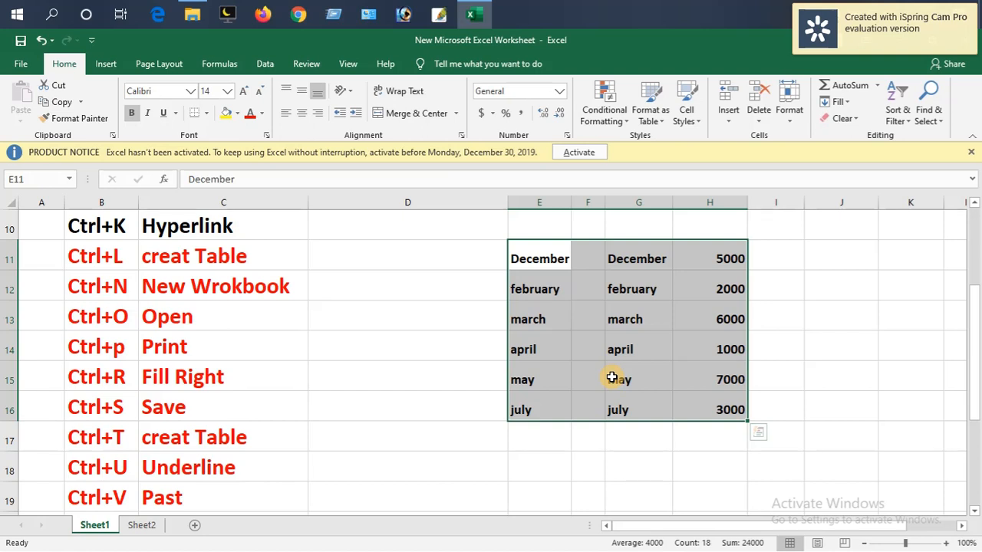
key("ctrl+l")
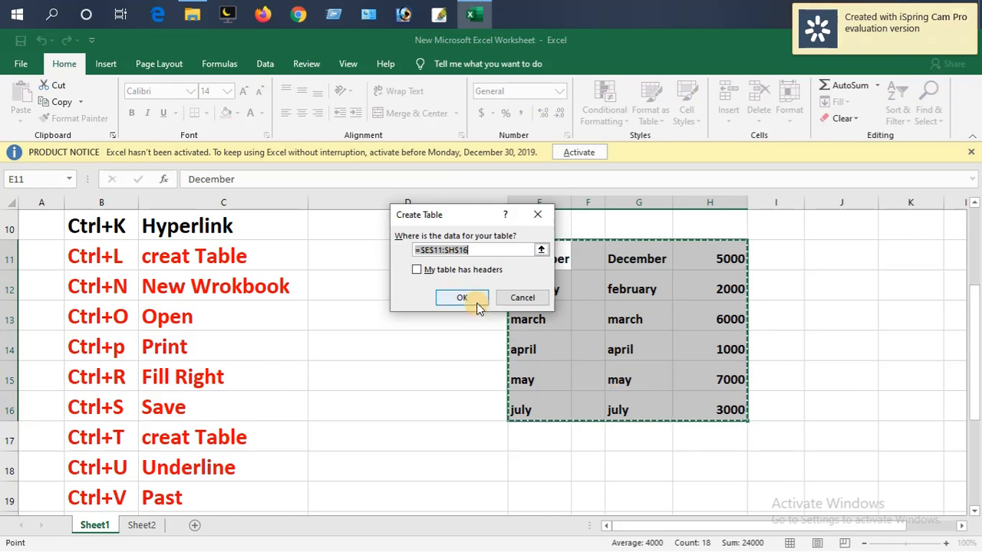
left_click(476, 304)
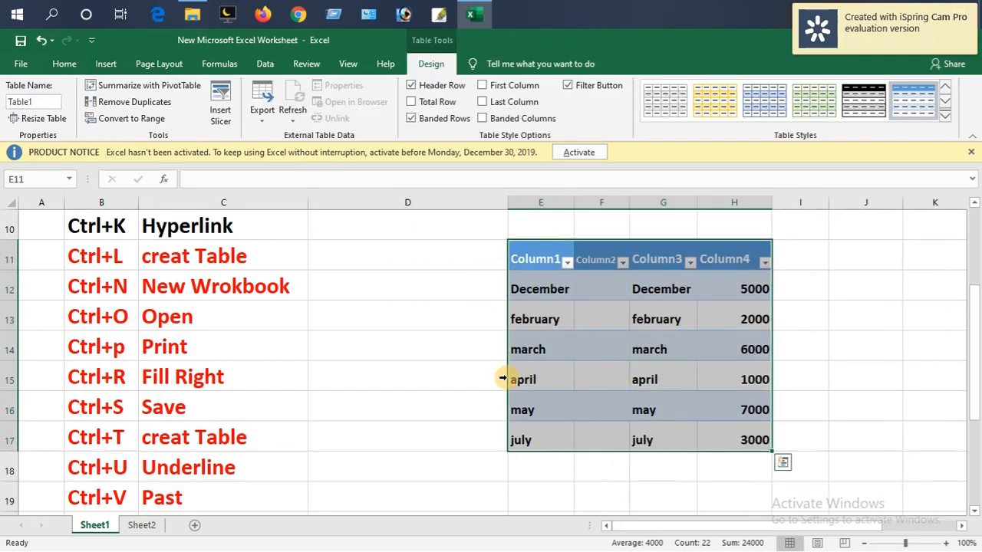
left_click(468, 324)
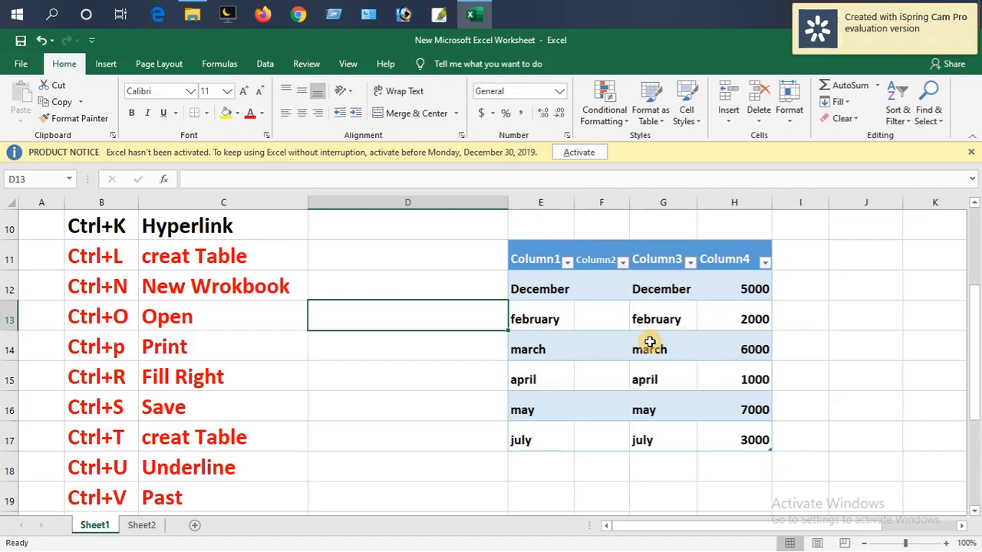
- Inspect the new table's cells and view the sort and text filter options of Column1
left_click(588, 337)
left_click(620, 407)
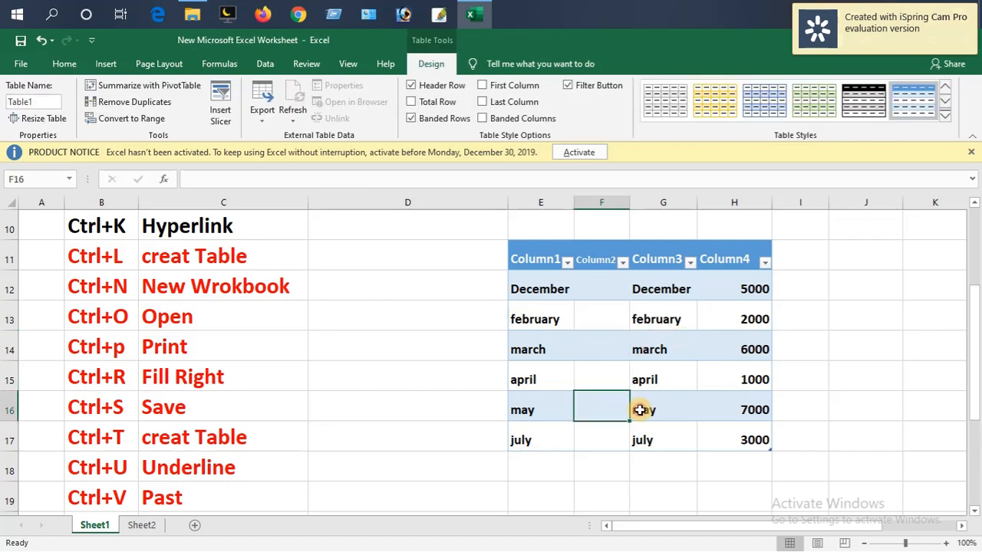
left_click(641, 407)
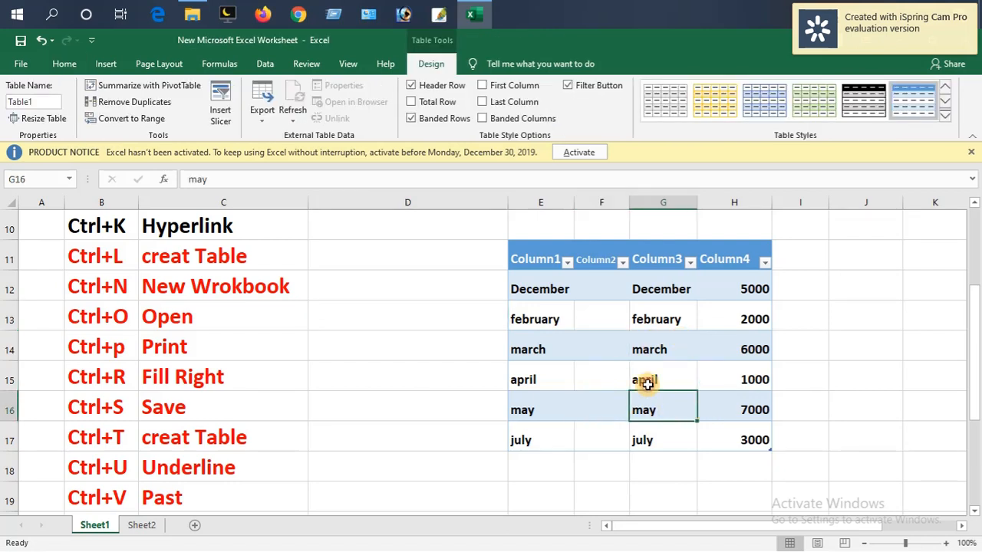
left_click(567, 262)
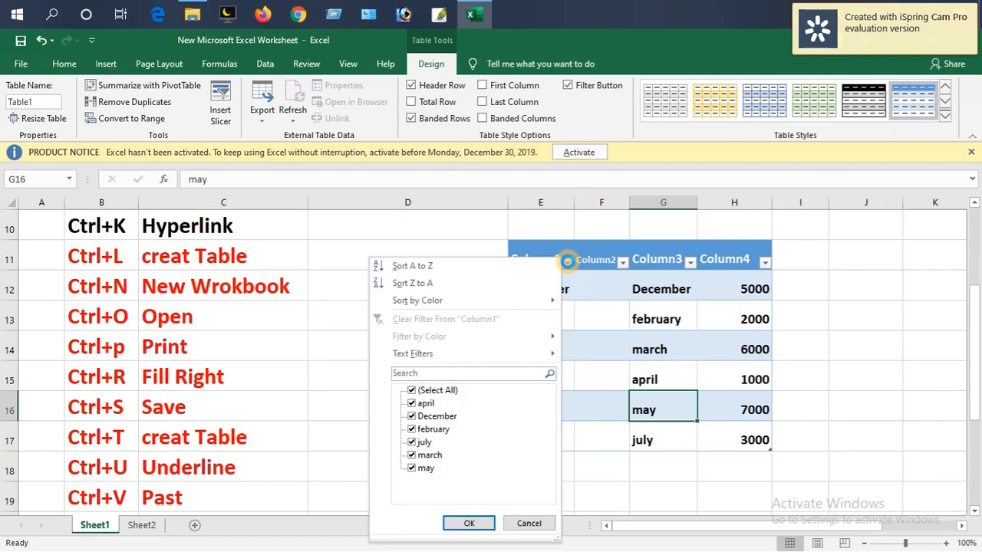
key("Down")
key("Down")
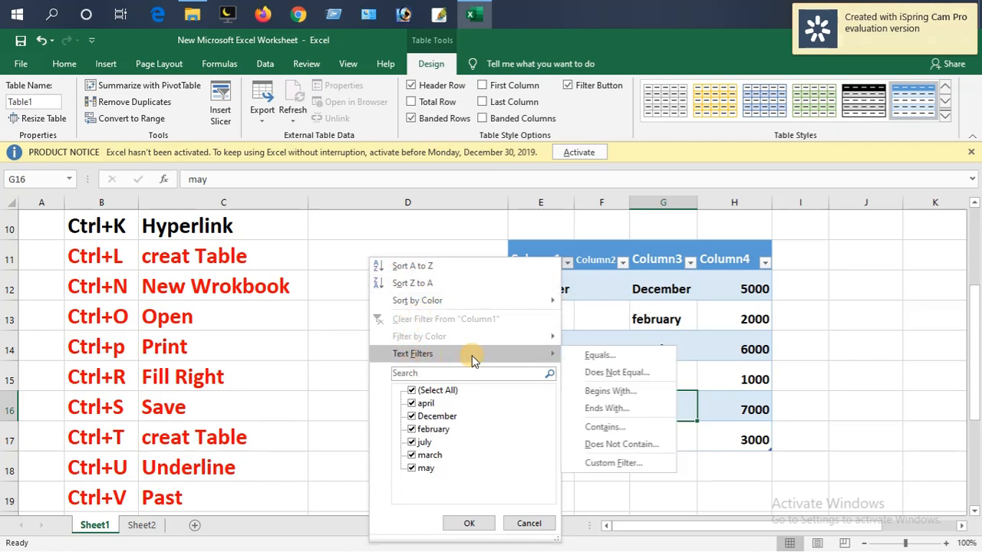
left_click(474, 247)
left_click(491, 283)
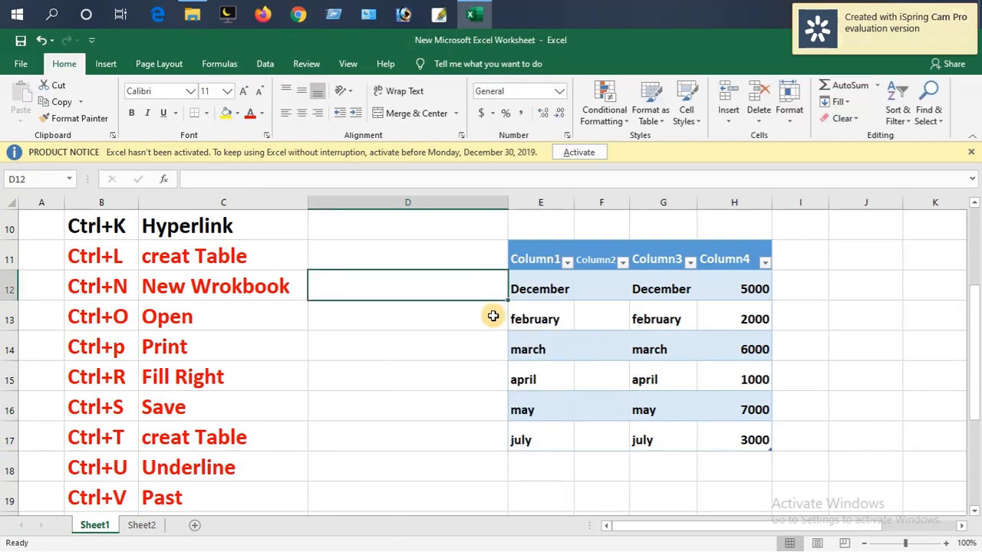
- Examine the Ctrl+N new workbook entry in the shortcut list
left_click(443, 320)
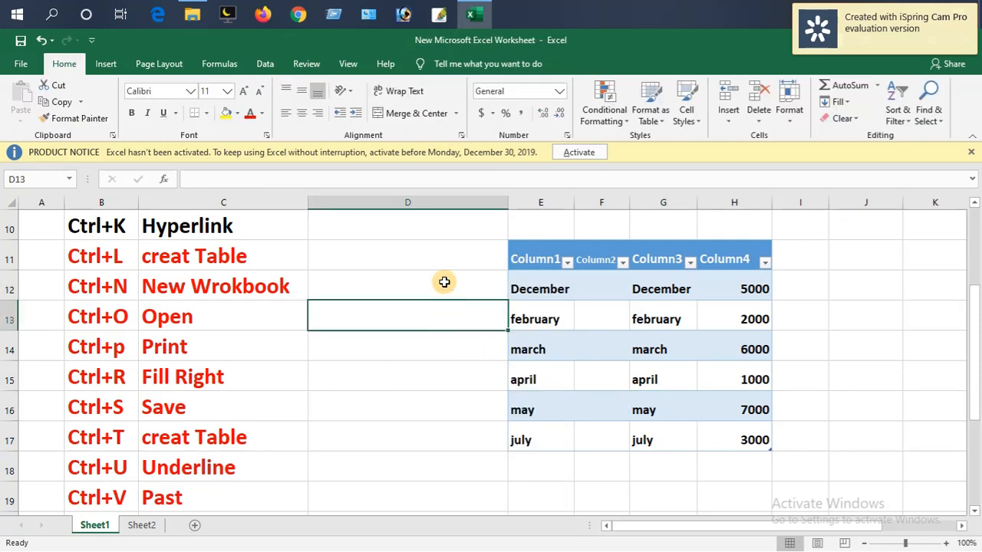
left_click(443, 281)
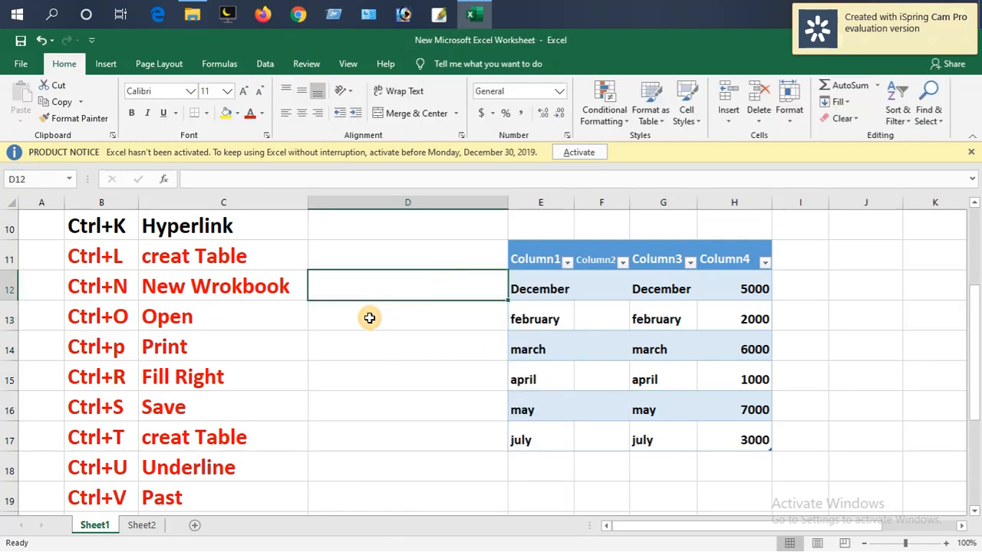
left_click(115, 285)
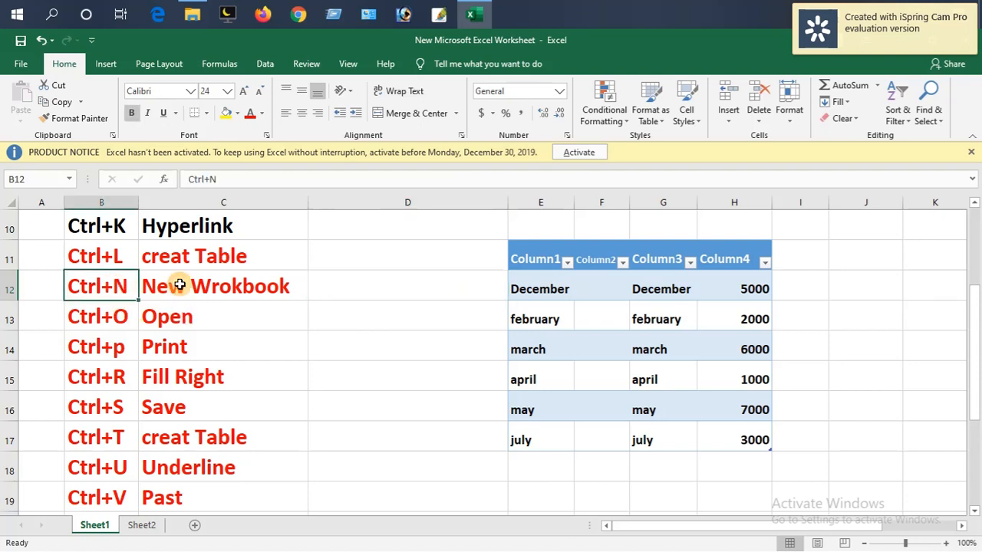
left_click(220, 298)
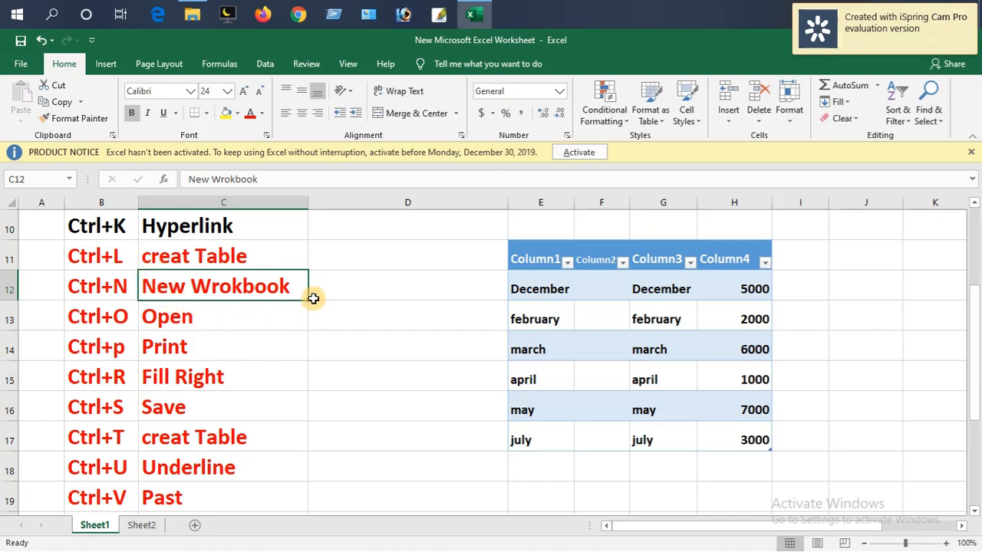
left_click(489, 316)
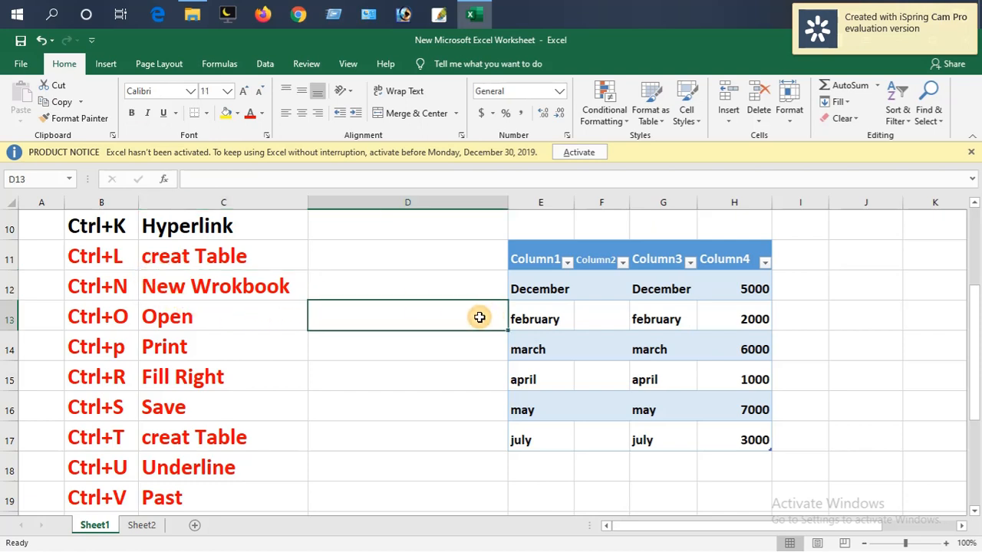
left_click(429, 365)
left_click(446, 322)
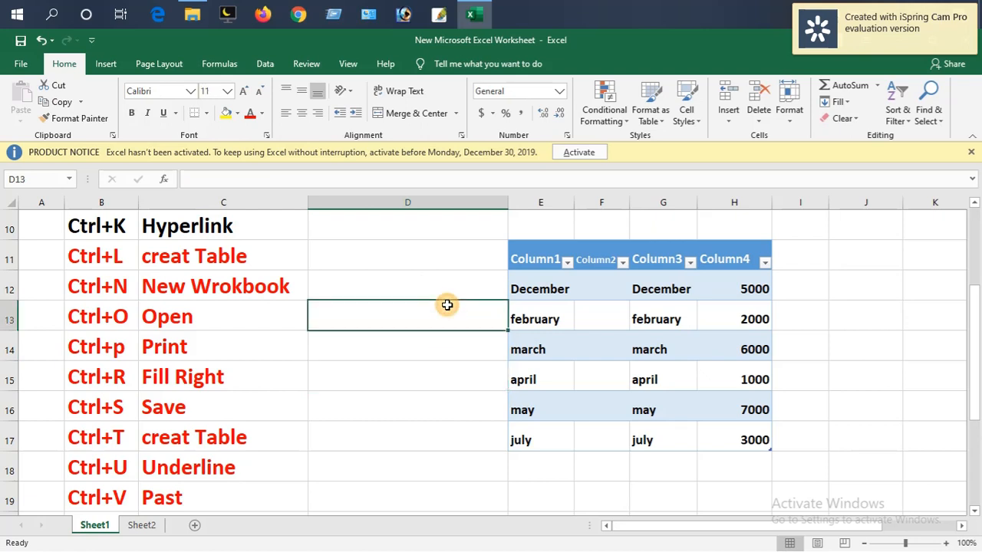
- View the file start page with its blank workbook and recent file options and return to the shortcut list
left_click(447, 288)
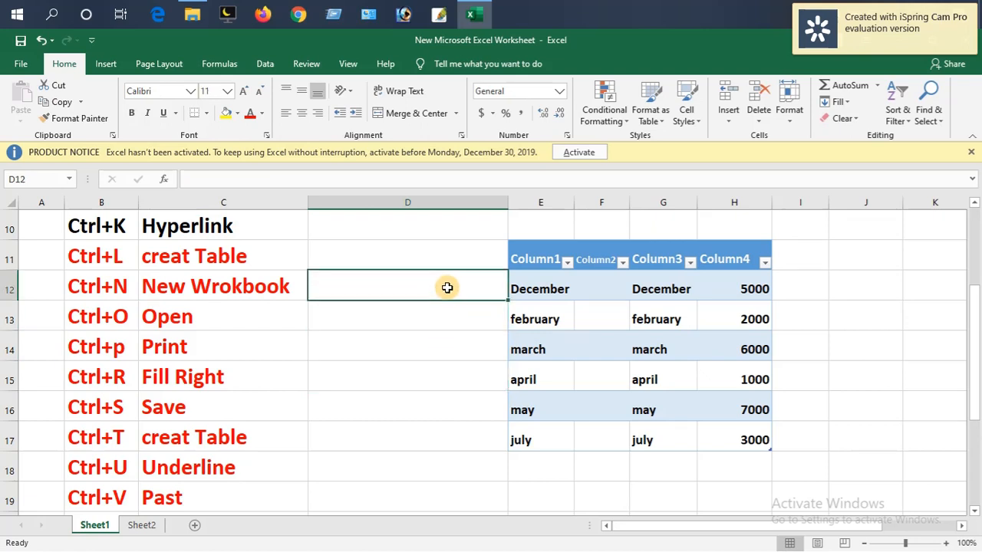
left_click(455, 340)
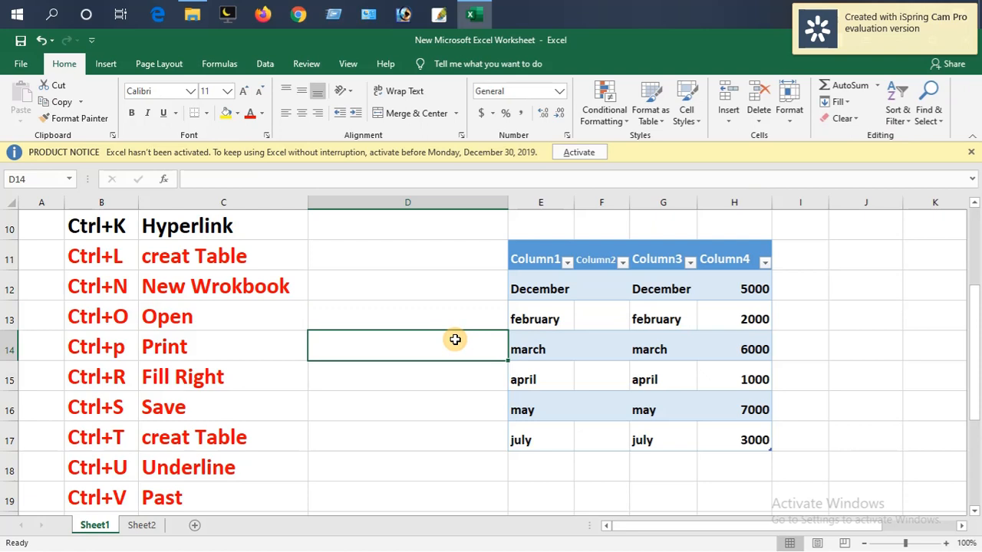
left_click(21, 65)
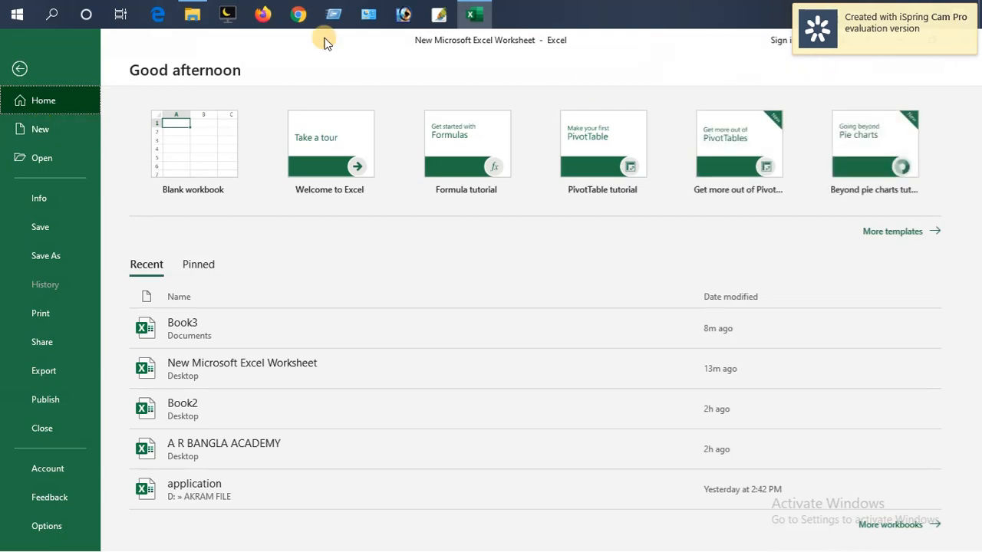
left_click(13, 69)
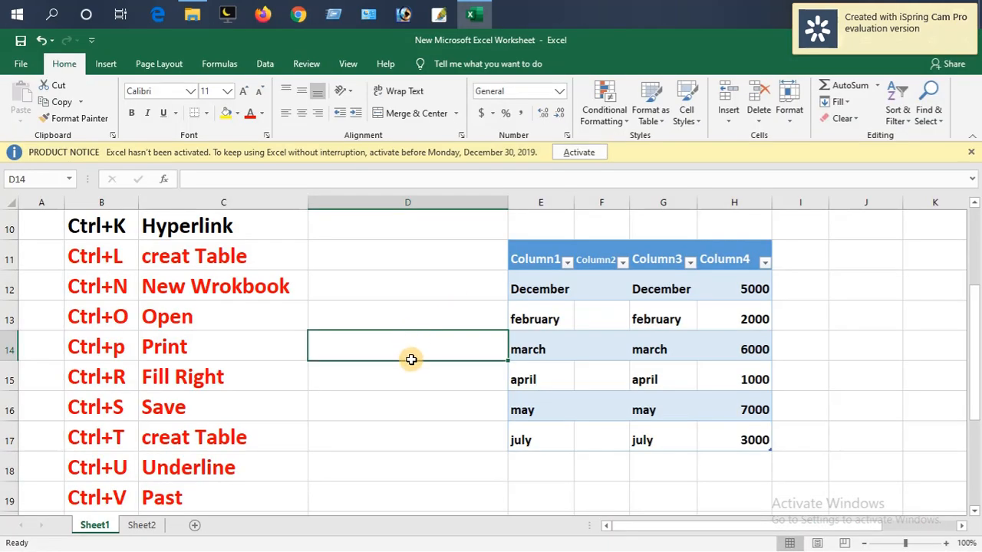
key("Down")
key("Up")
key("Up")
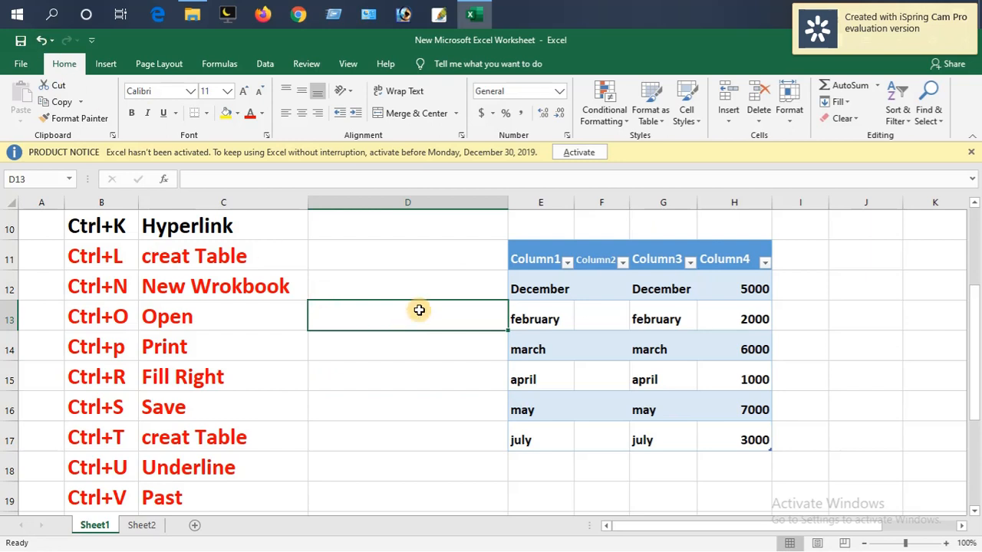
left_click(413, 286)
left_click(419, 264)
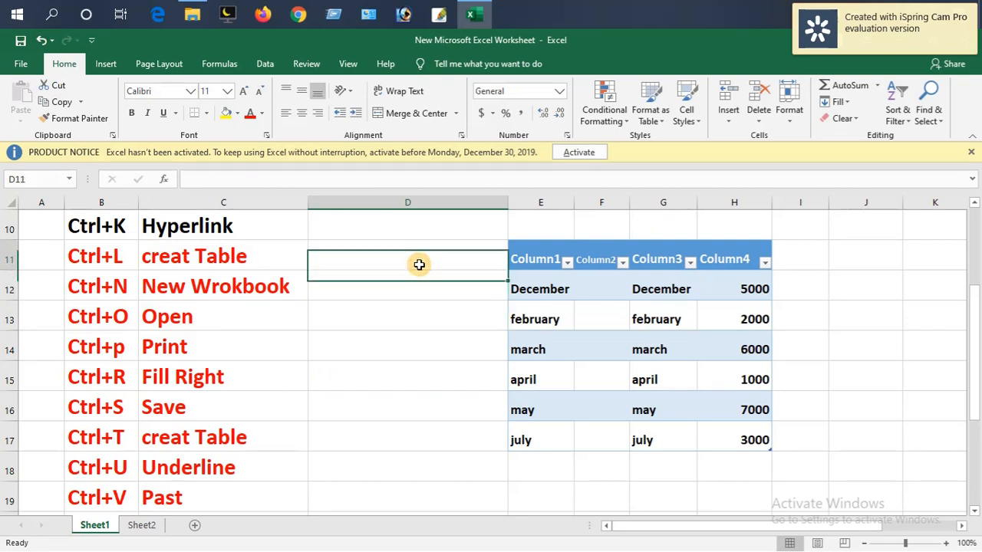
left_click(428, 346)
left_click(428, 325)
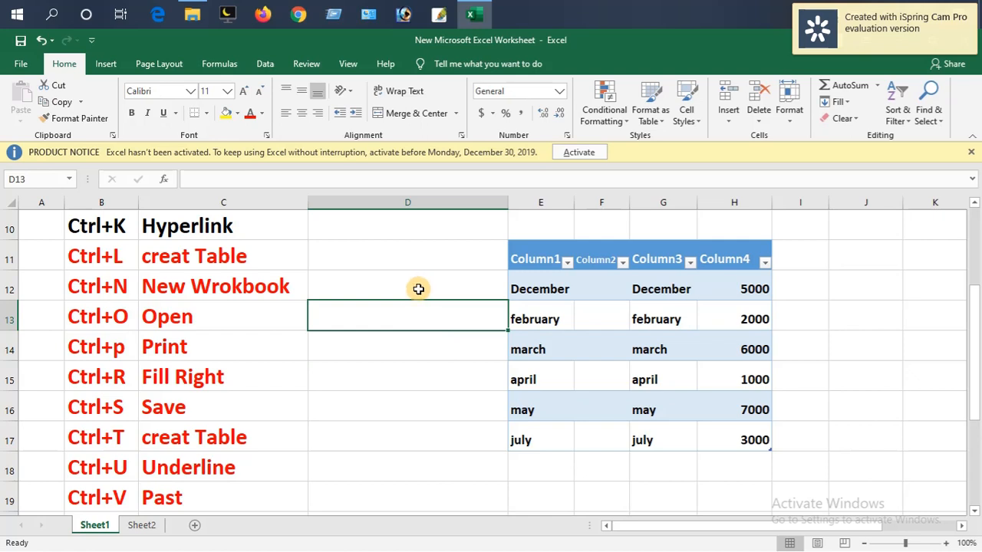
left_click(418, 289)
left_click(422, 254)
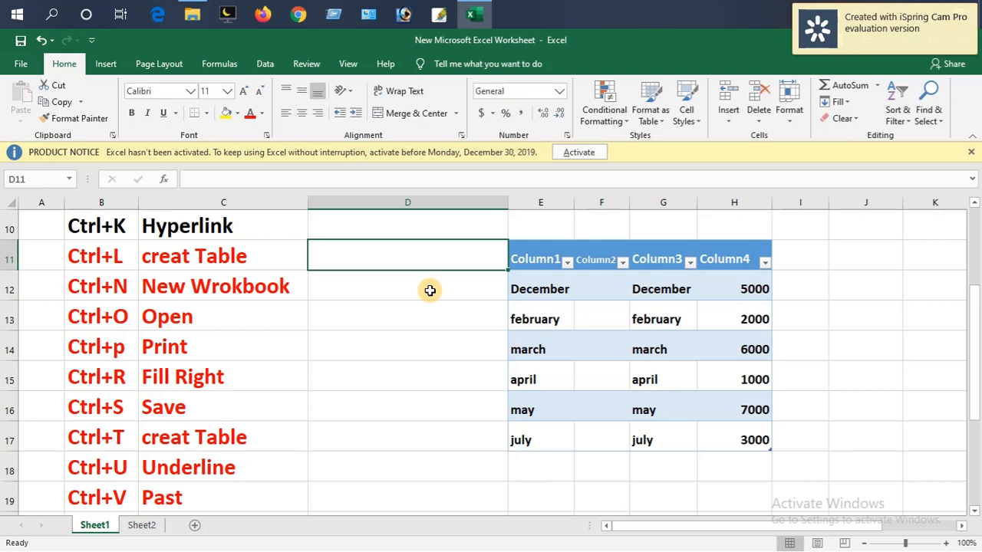
- Create a new blank workbook from the shortcut list workbook
left_click(429, 290)
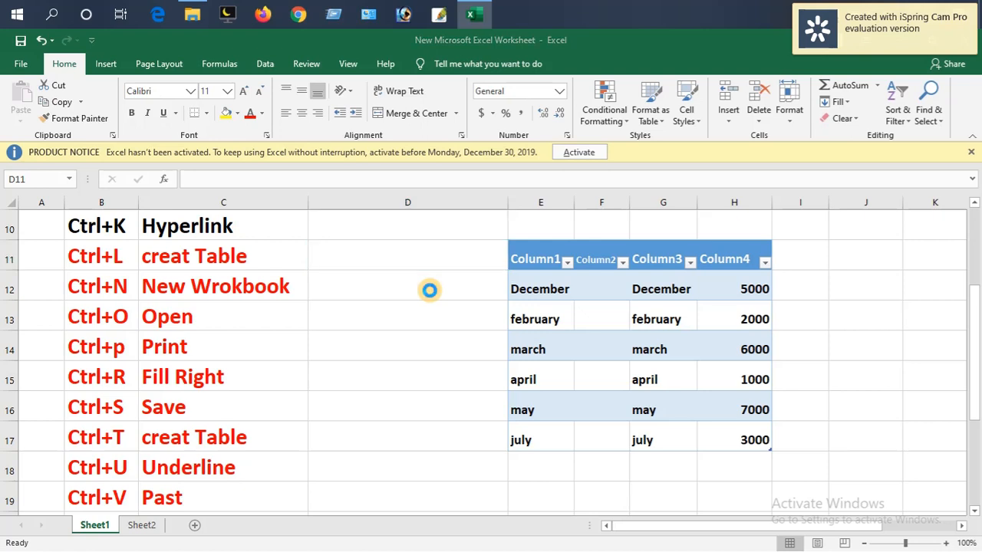
key("ctrl+n")
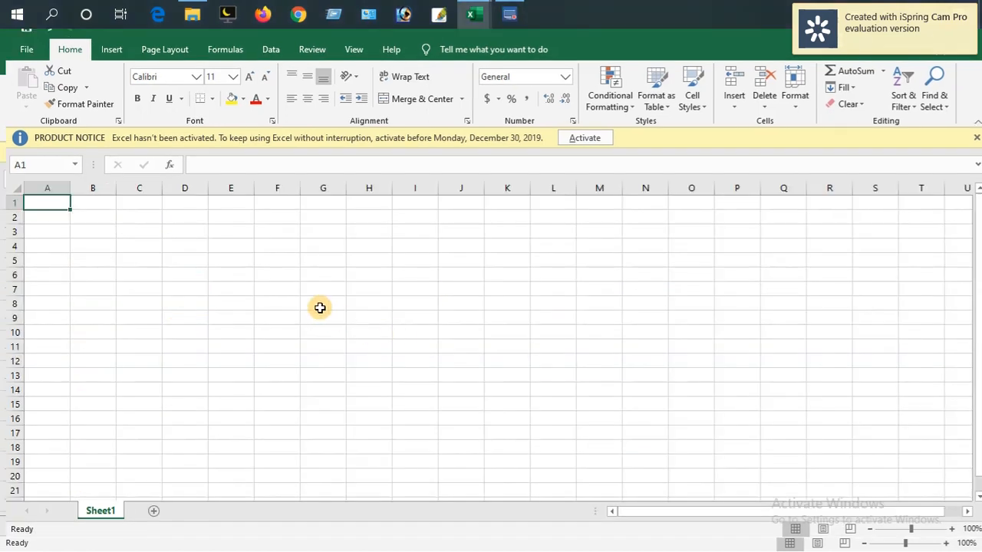
left_click(364, 297)
left_click(539, 317)
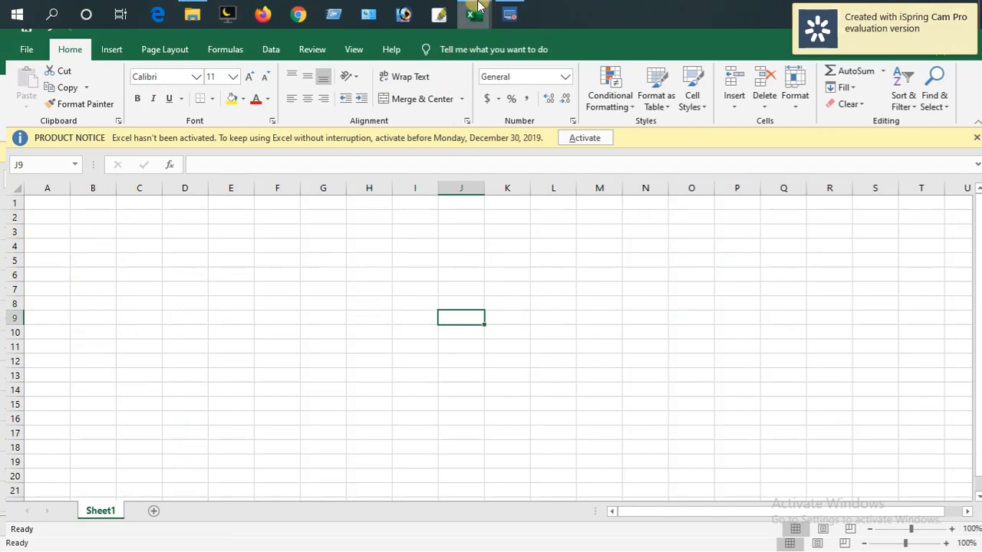
- Preview both open workbook windows, look over the new blank one and return to the shortcut list workbook
mouse_move(478, 11)
mouse_move(415, 99)
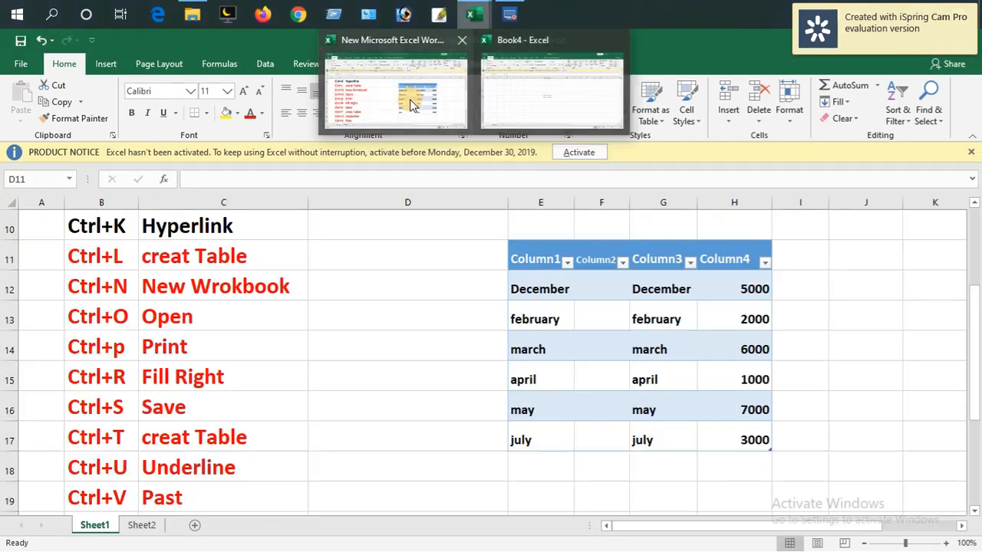
mouse_move(537, 102)
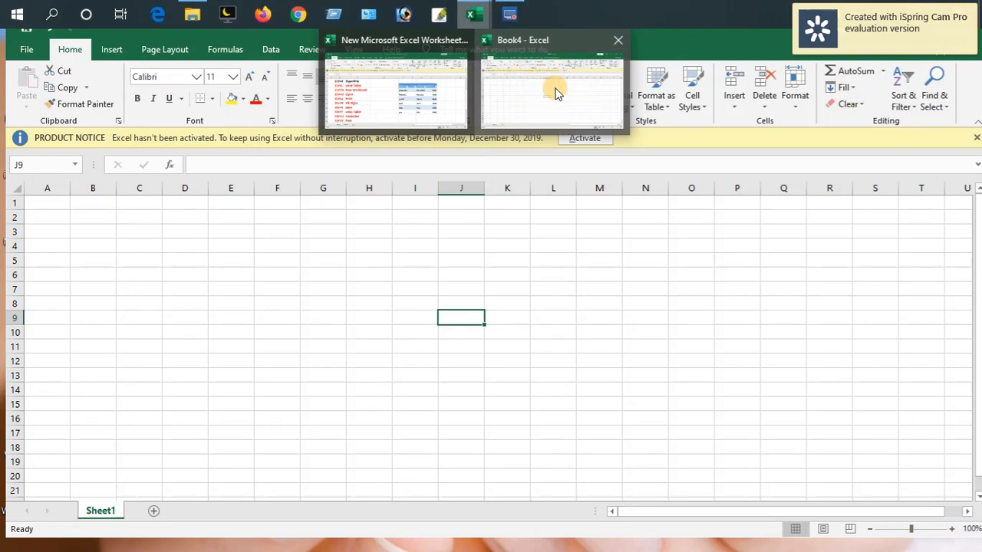
left_click(557, 92)
left_click(514, 329)
left_click(394, 286)
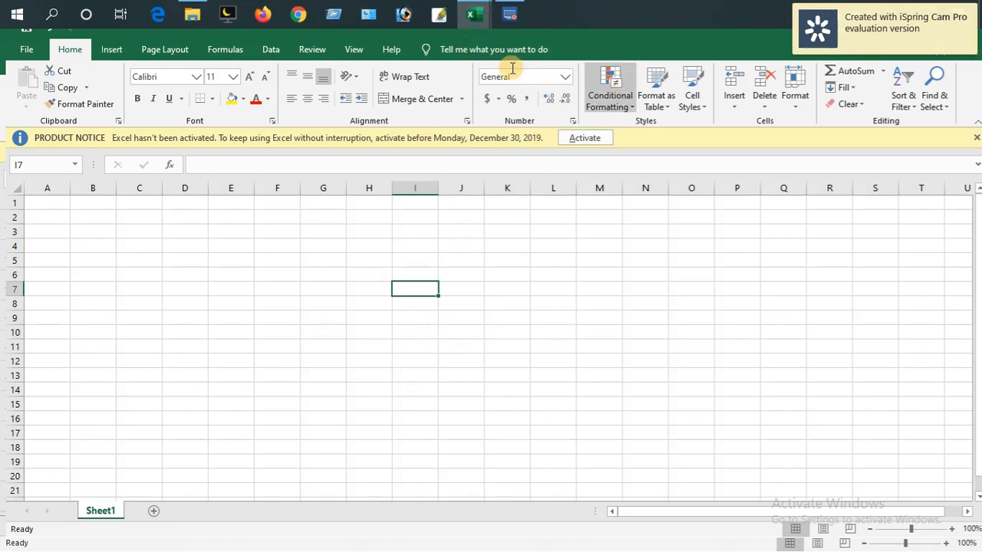
left_click(424, 89)
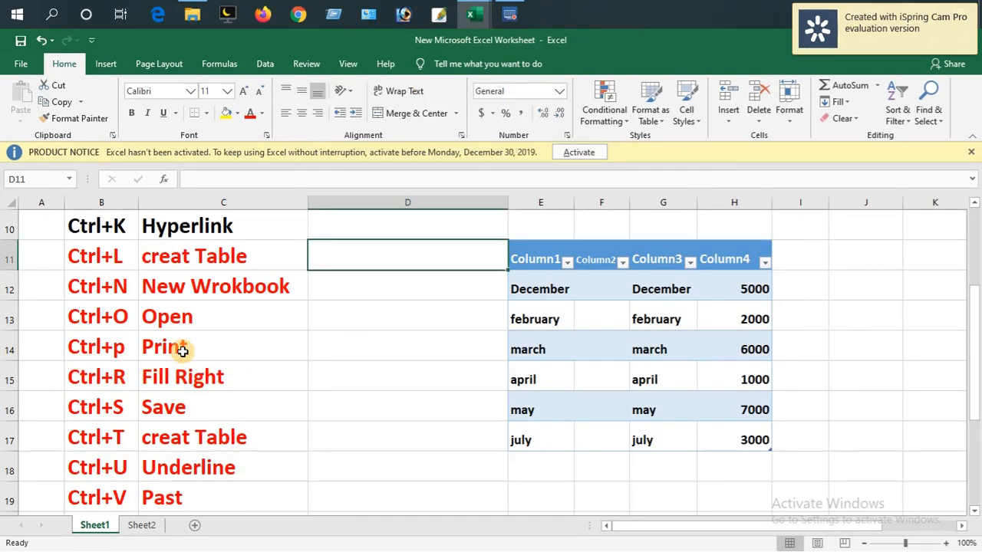
- View the print page with the preview of the shortcut list and return to the worksheet
left_click(404, 369)
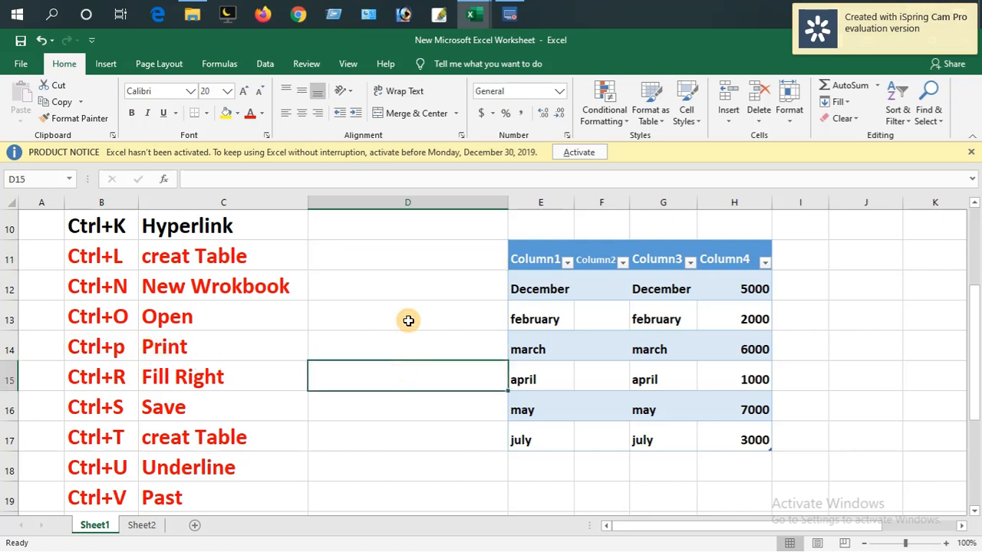
left_click(405, 320)
left_click(373, 234)
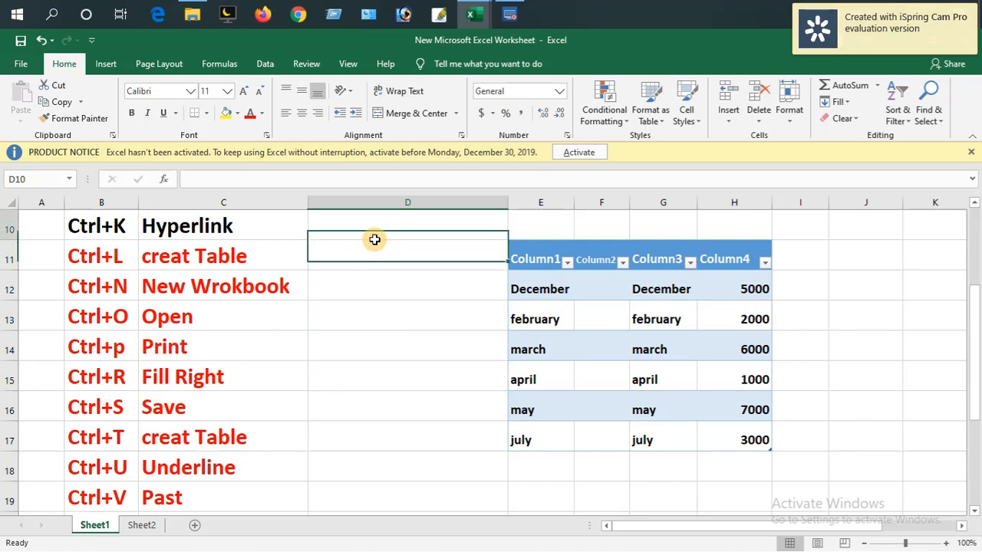
left_click(21, 66)
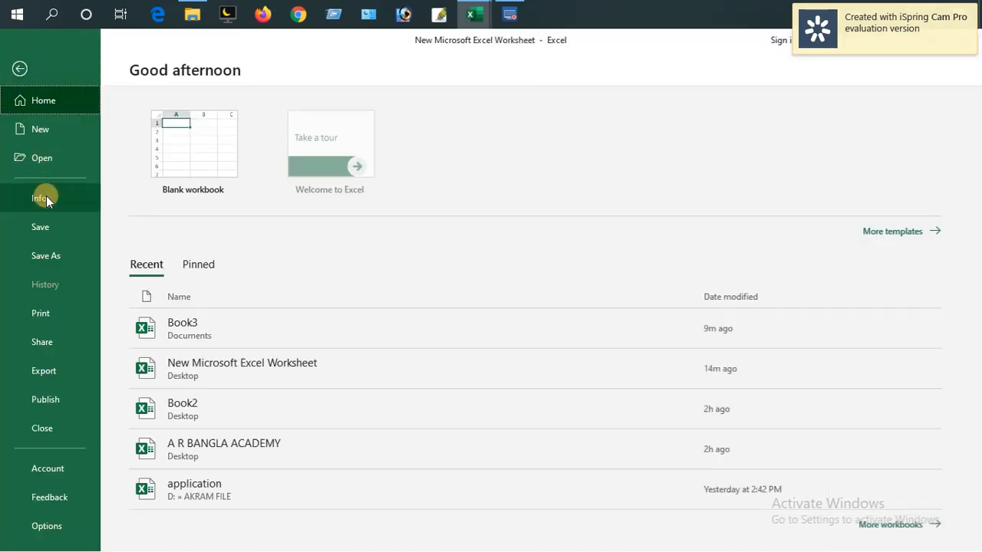
left_click(49, 313)
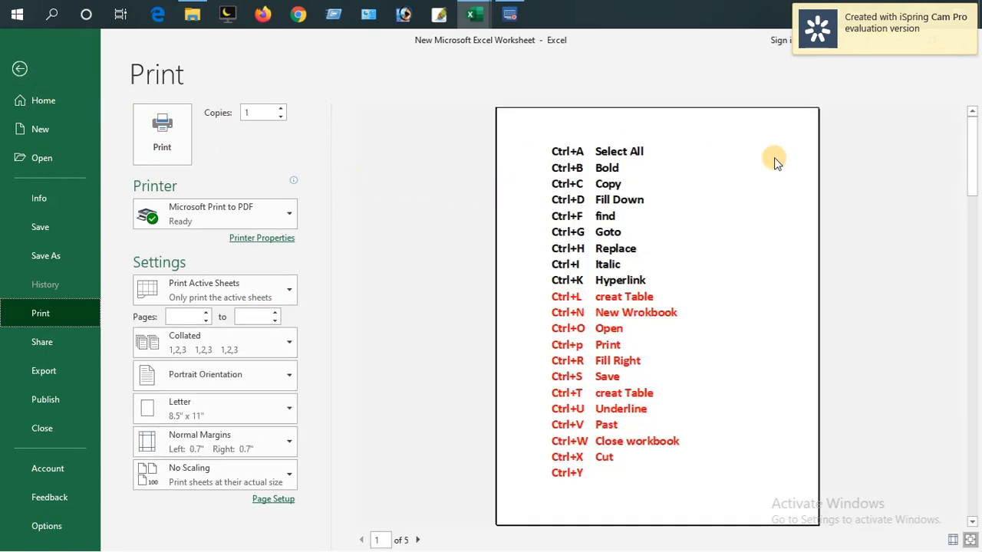
left_click(20, 73)
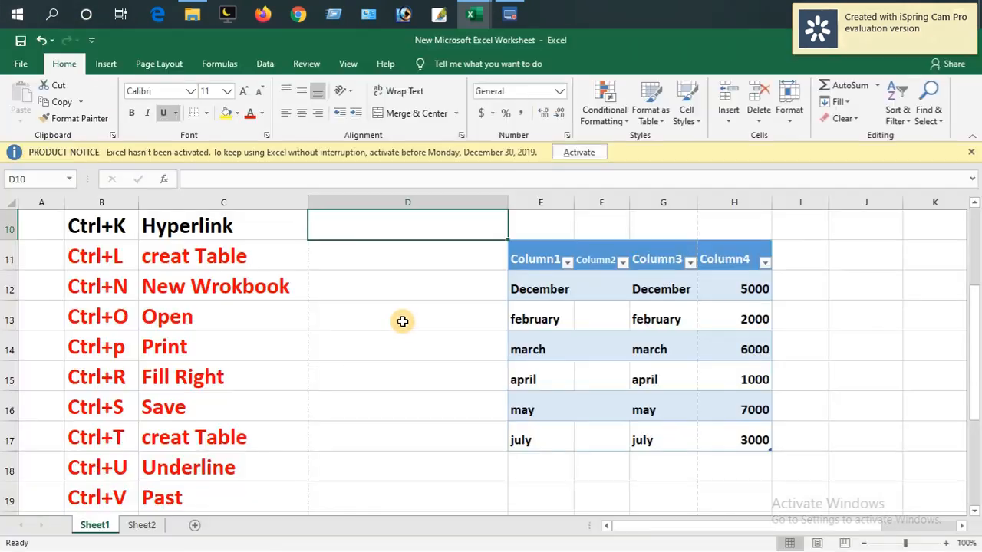
left_click(402, 329)
left_click(373, 272)
left_click(373, 268)
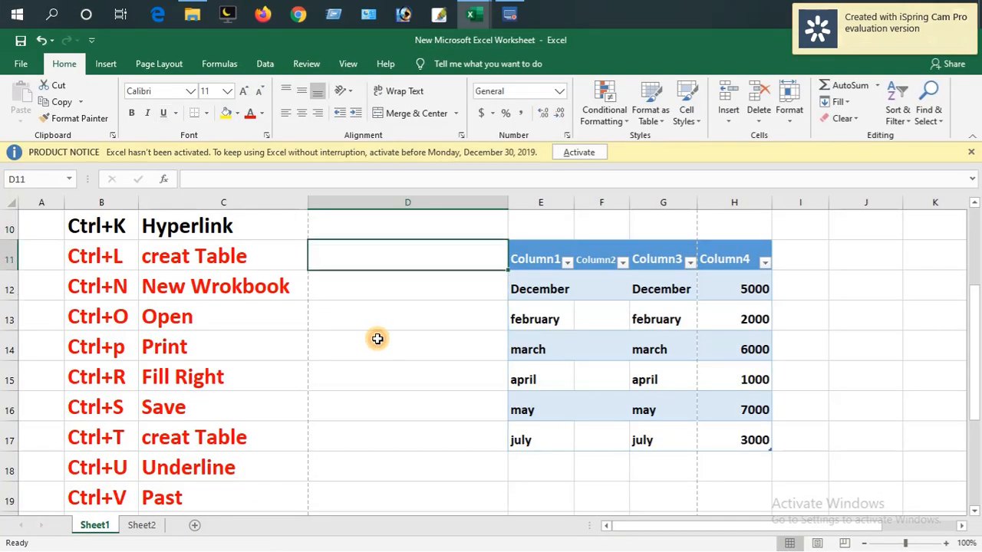
left_click(386, 356)
left_click(386, 375)
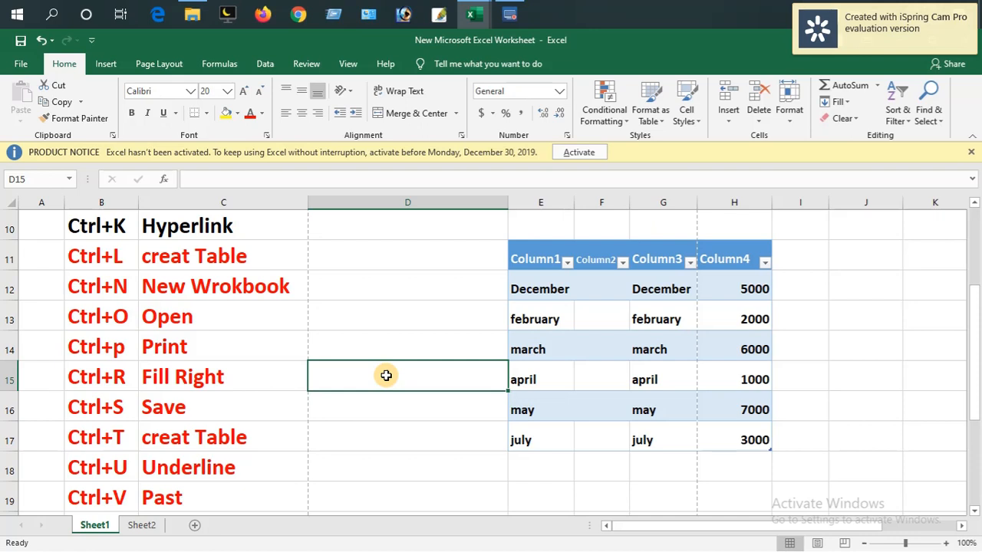
- Open the print settings, choose Microsoft XPS Document Writer as the printer and return to the sheet without printing
key("ctrl+p")
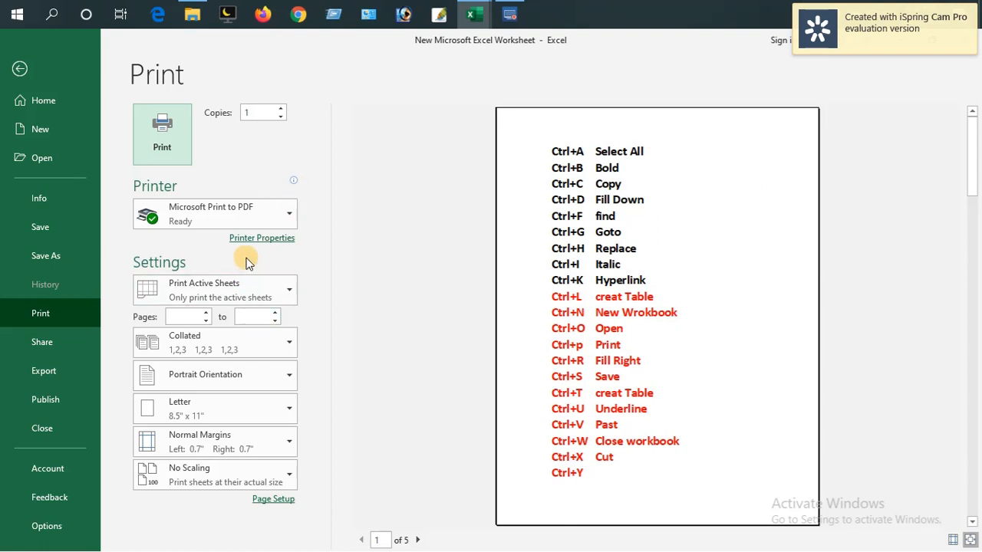
left_click(286, 216)
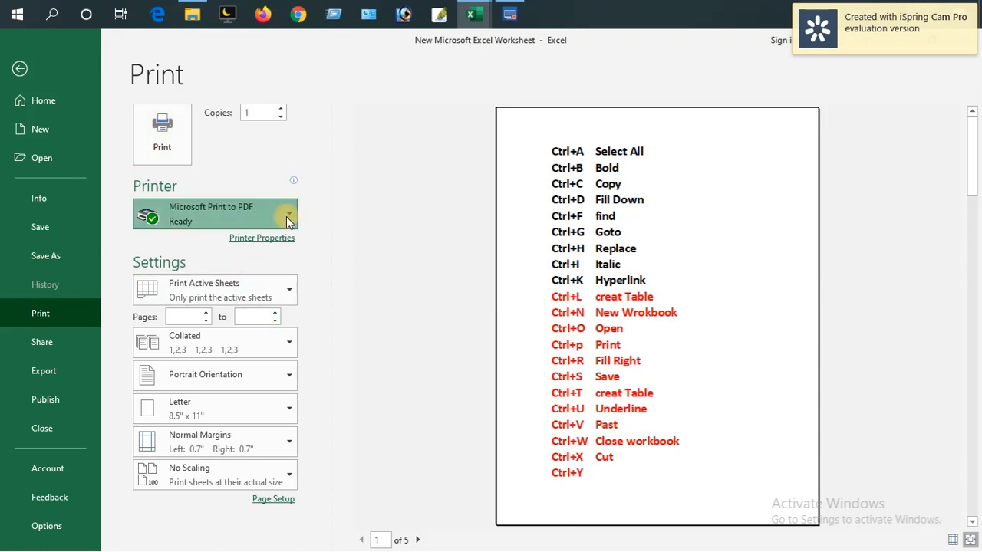
left_click(286, 217)
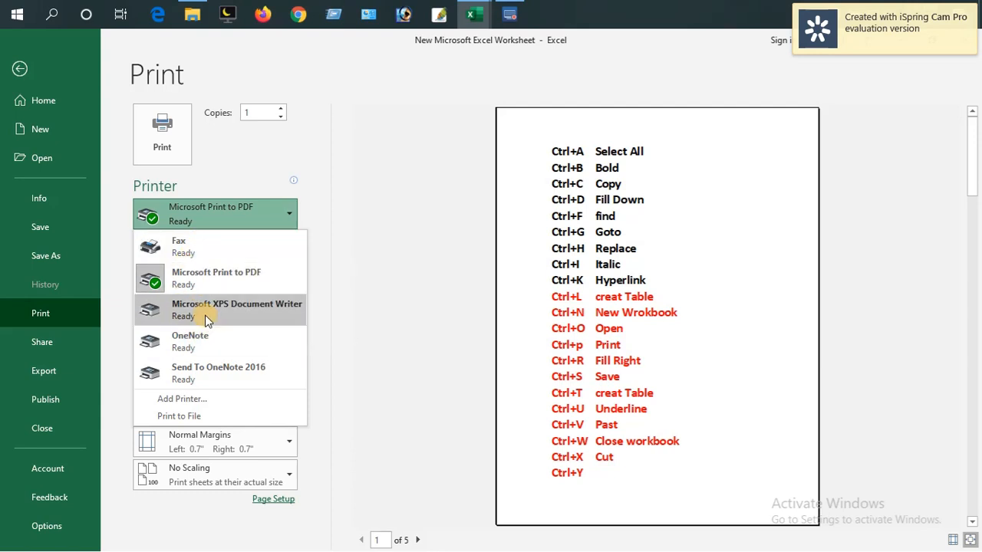
left_click(207, 315)
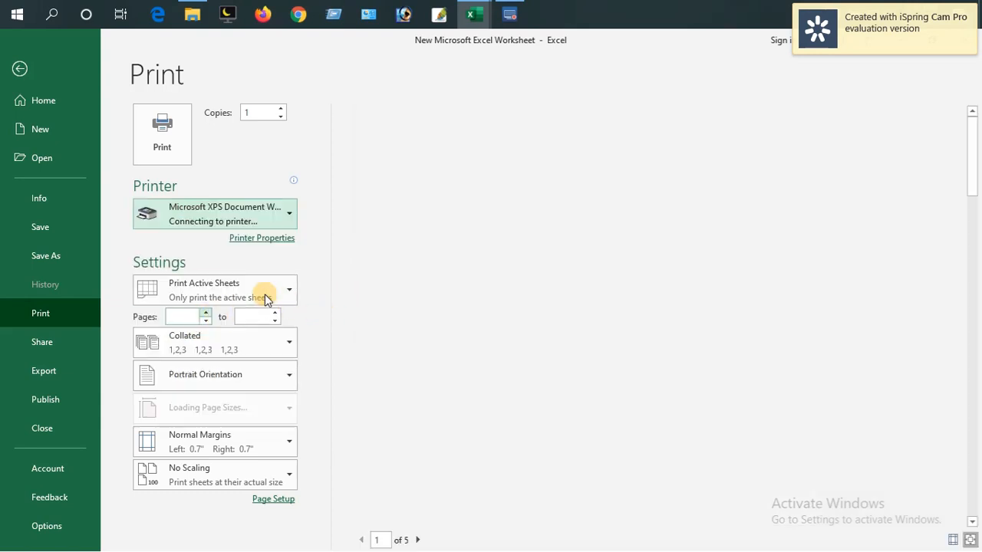
key("Escape")
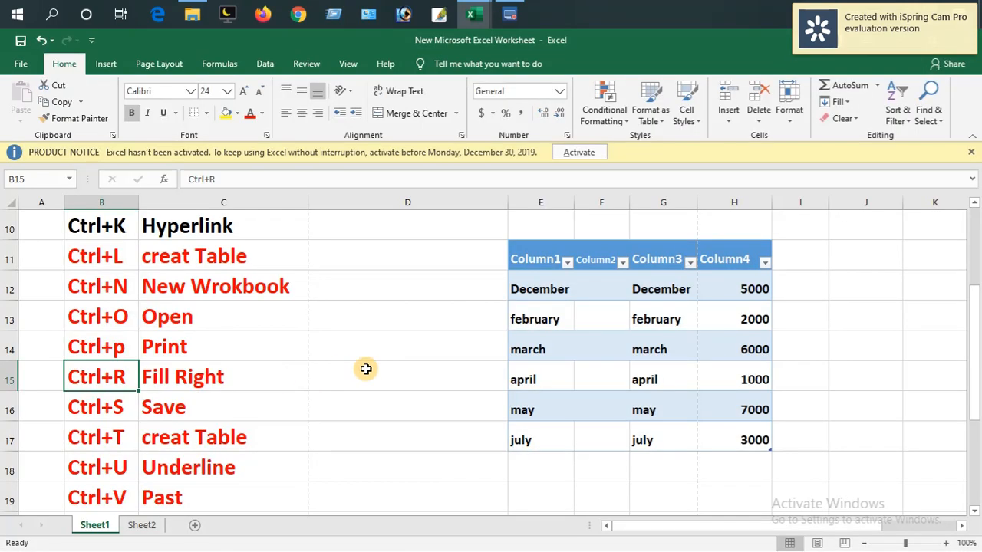
- Examine the Ctrl+R Fill Right entry in the shortcut list and compare it with the Ctrl+D Fill Down entry
left_click(416, 340)
left_click(402, 307)
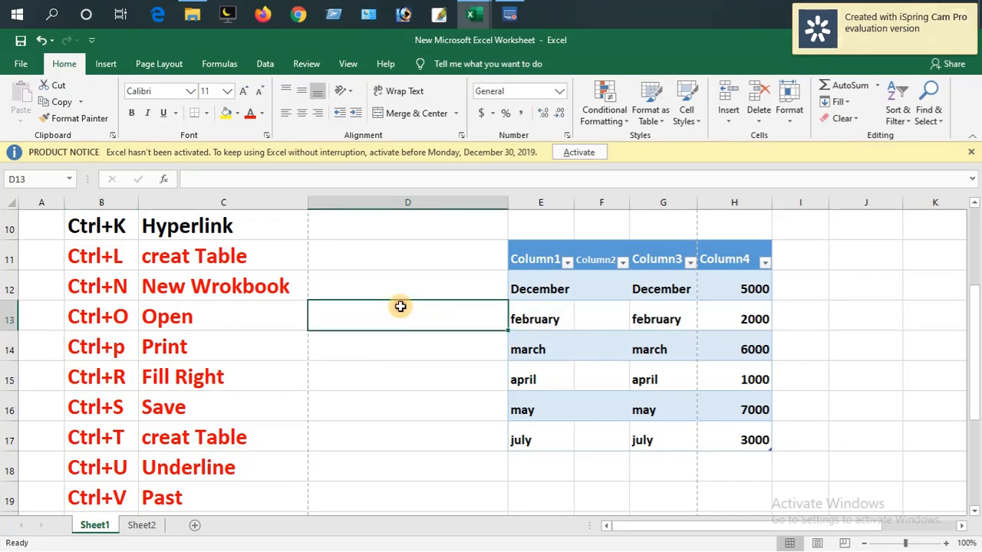
left_click(110, 381)
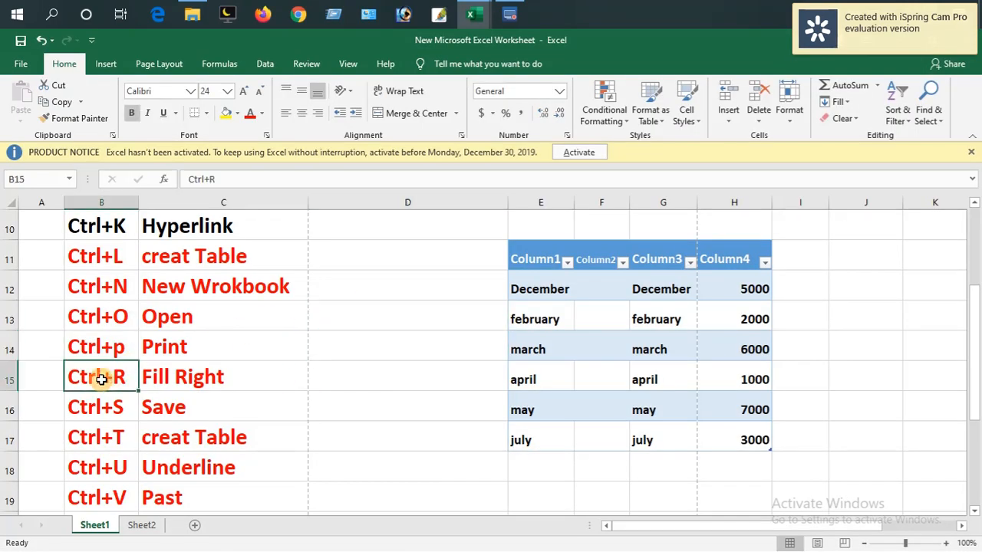
left_click(191, 378)
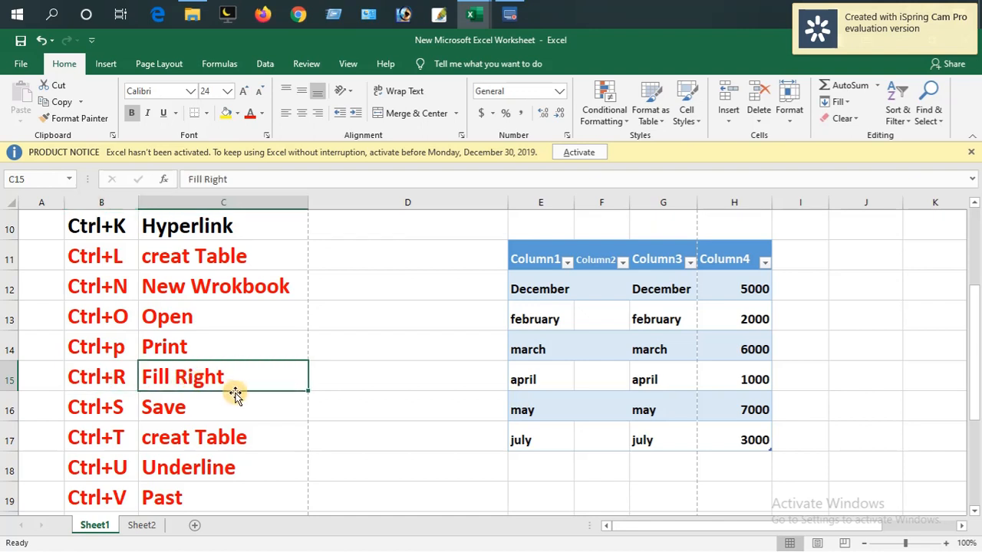
scroll(402, 397, "up", 3)
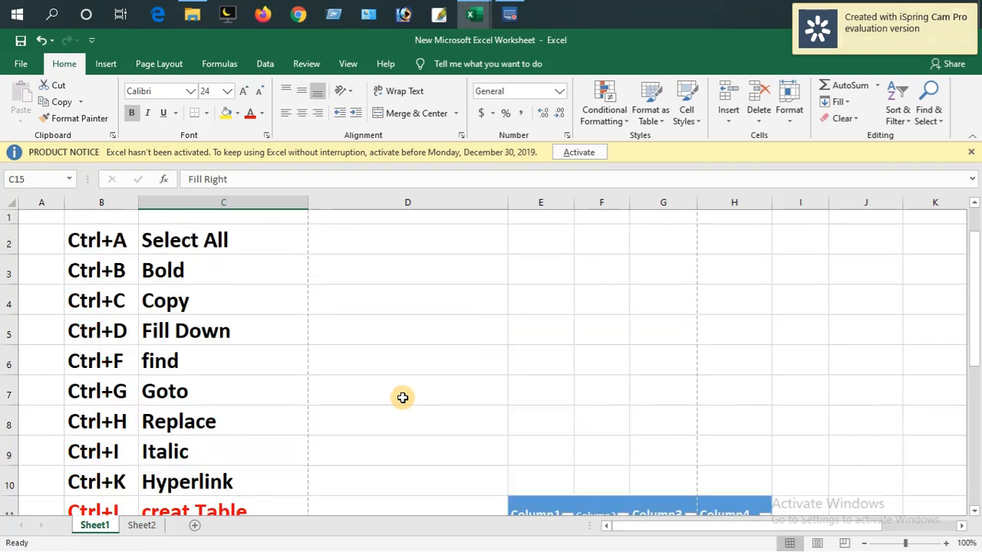
scroll(414, 397, "down", 3)
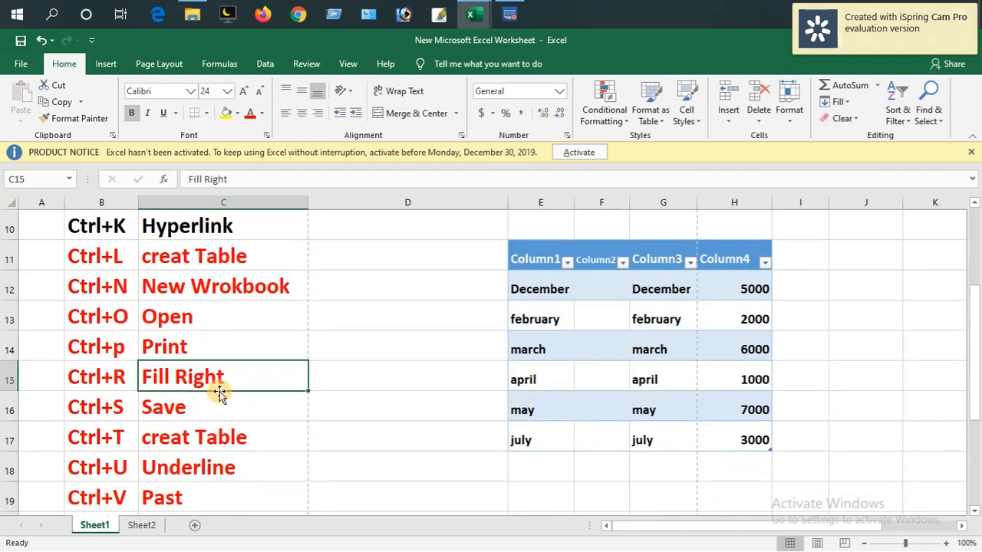
scroll(219, 393, "up", 3)
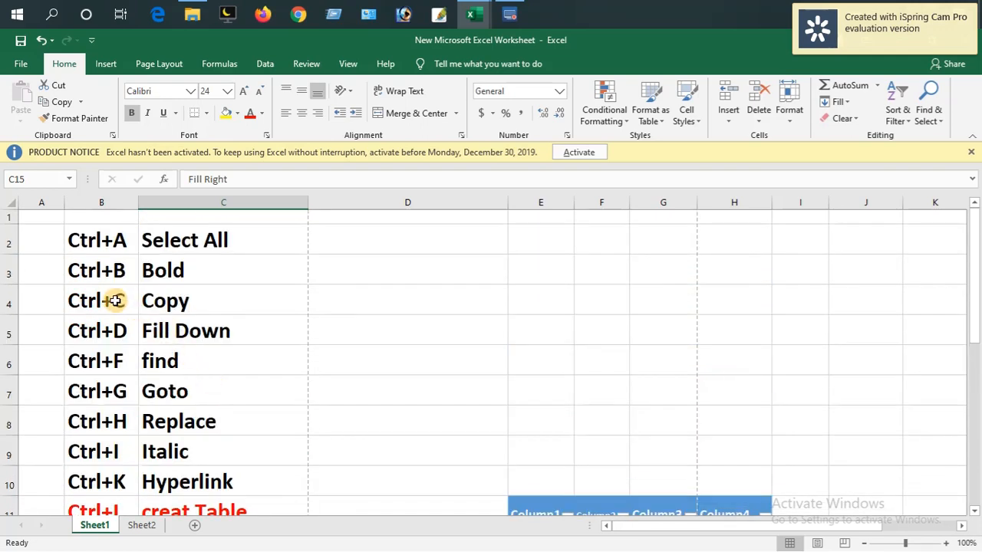
left_click(92, 330)
left_click(185, 335)
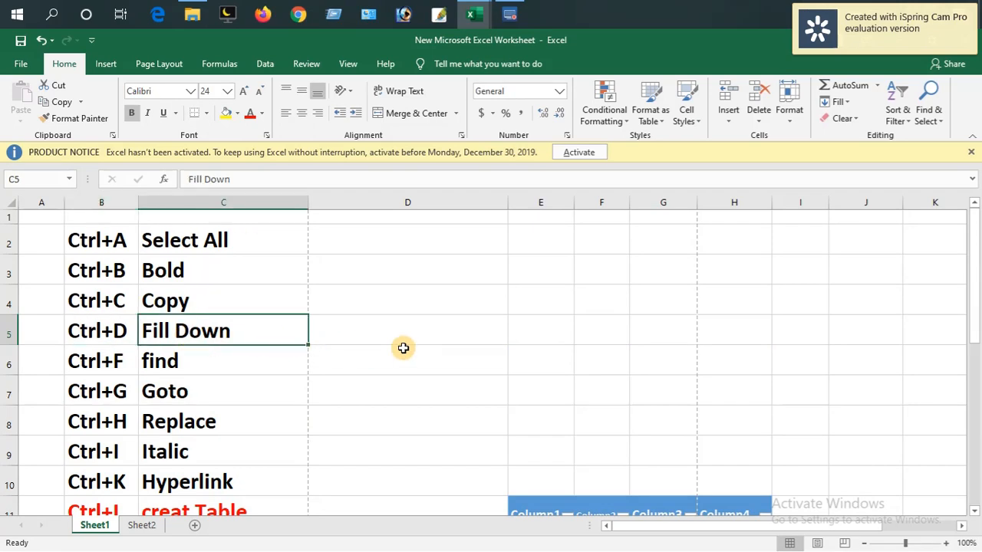
scroll(537, 340, "down", 4)
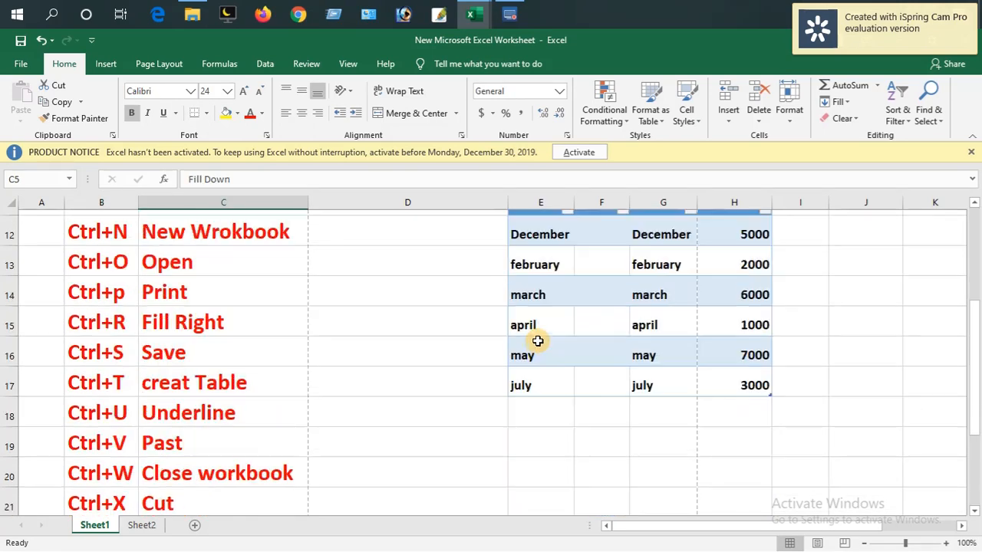
- Fill the cell directly below the table's first column, E18, with the value above it using Fill Down
left_click(530, 378)
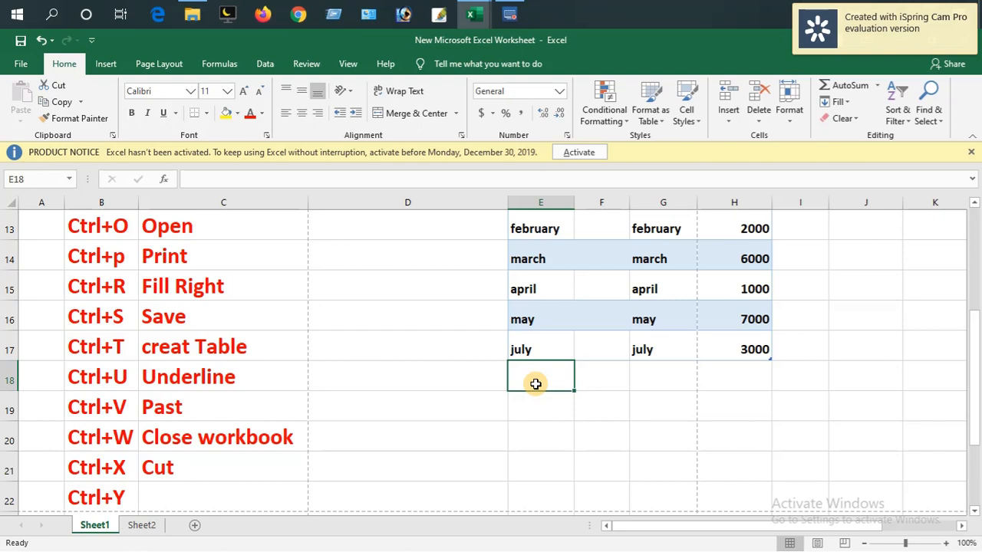
key("ctrl+d")
left_click(564, 415)
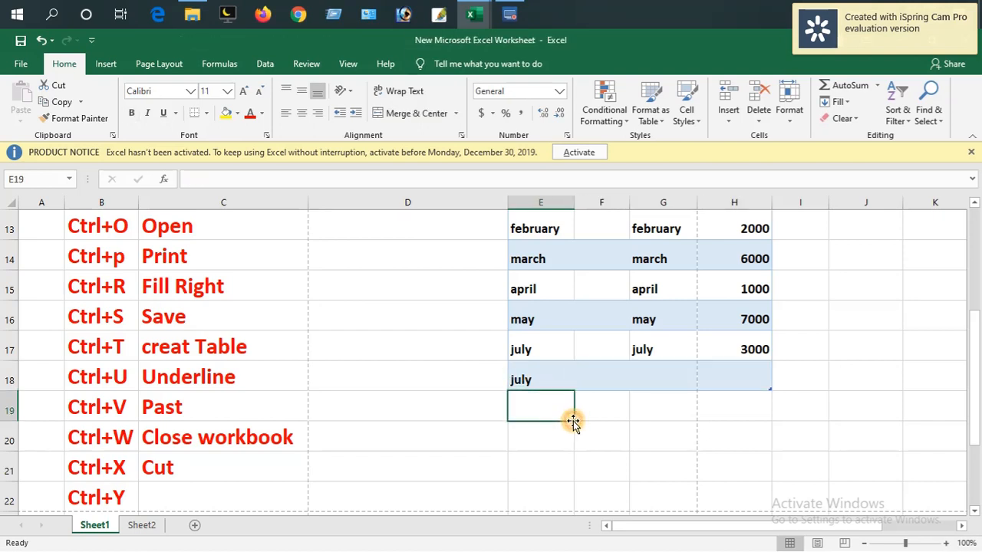
scroll(454, 389, "up", 3)
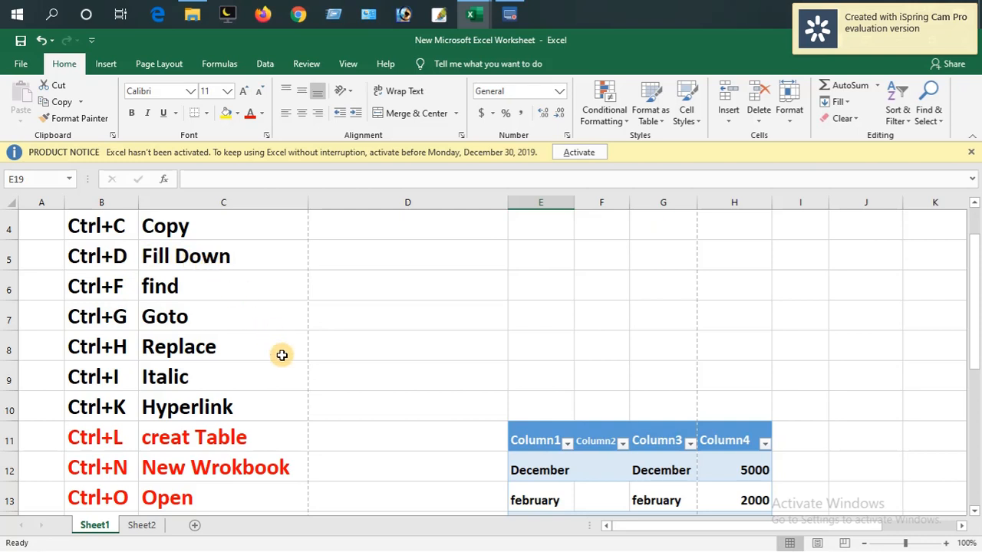
scroll(281, 355, "down", 3)
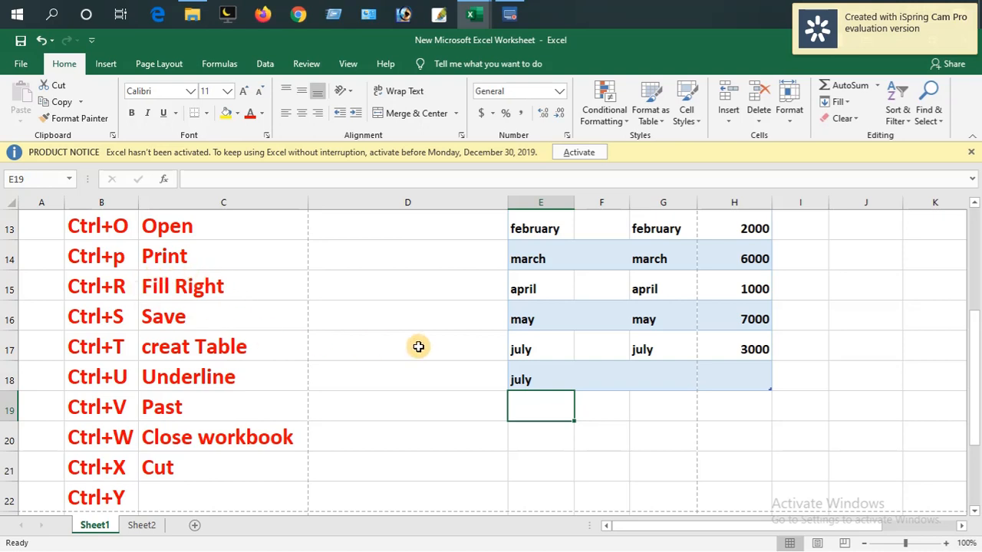
left_click(799, 363)
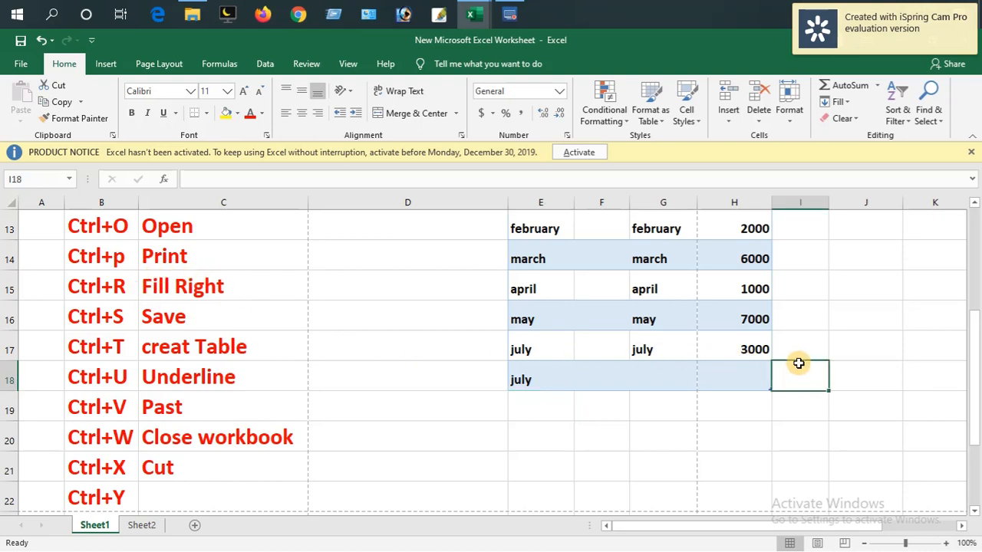
left_click(797, 352)
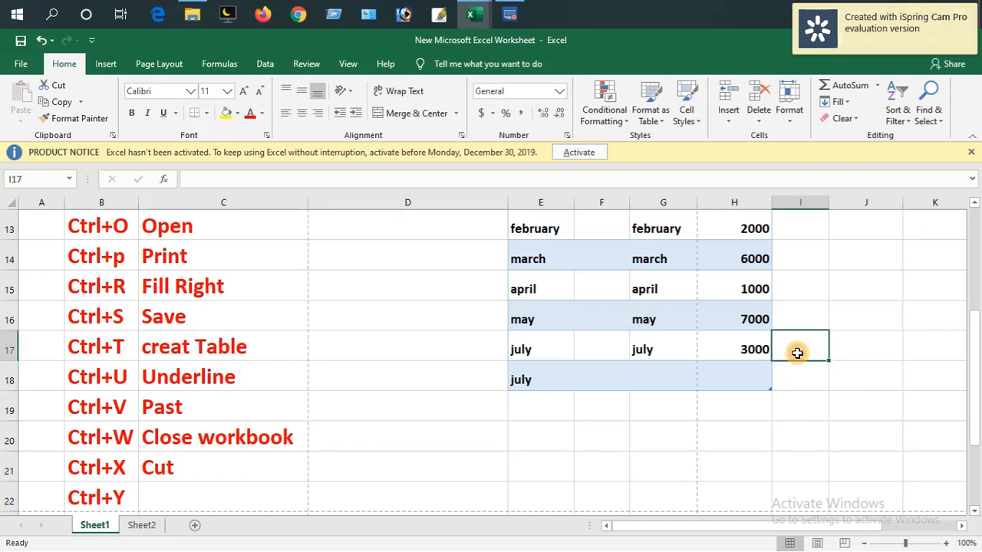
scroll(795, 350, "up", 2)
scroll(802, 363, "down", 1)
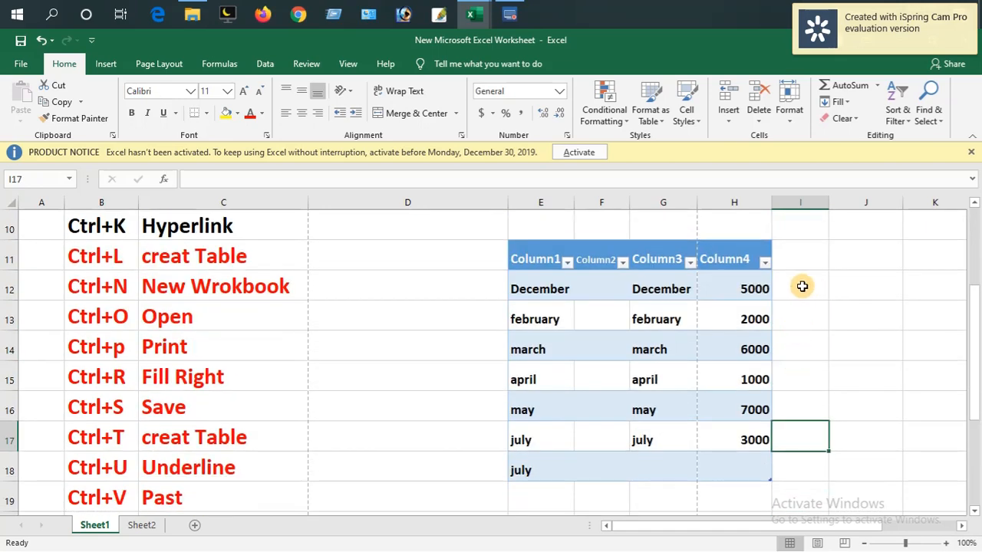
left_click(803, 286)
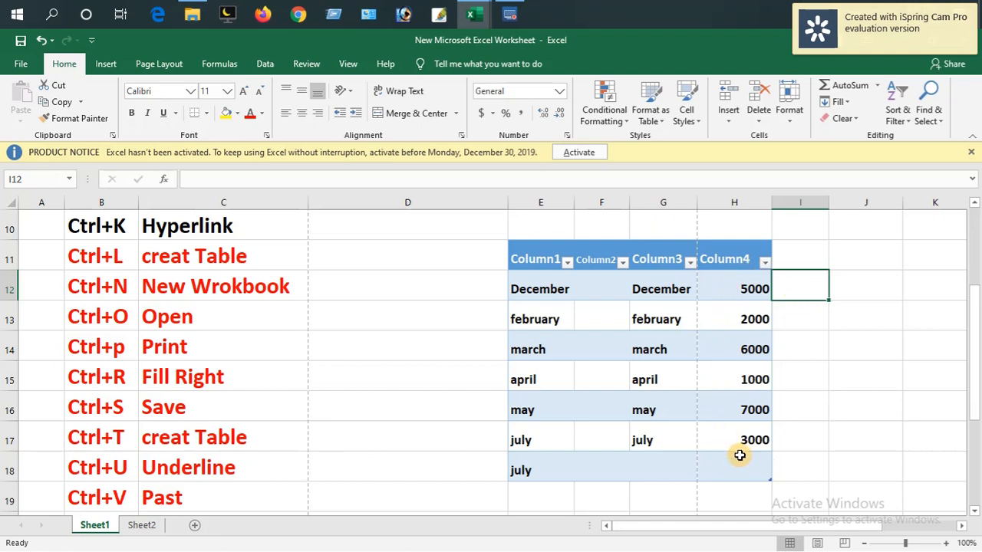
left_click(804, 352)
left_click(796, 295)
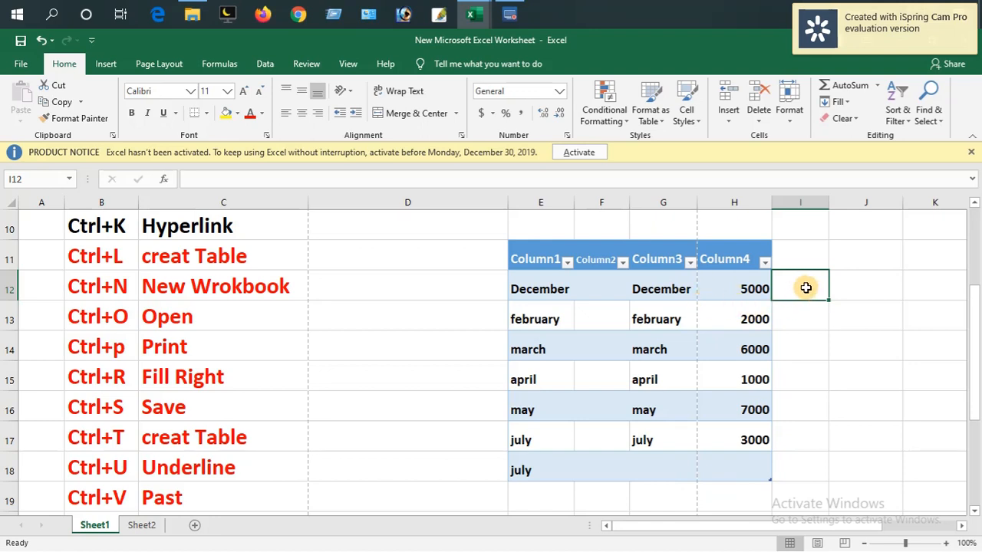
left_click(800, 349)
left_click_drag(751, 289, 751, 435)
left_click(816, 287)
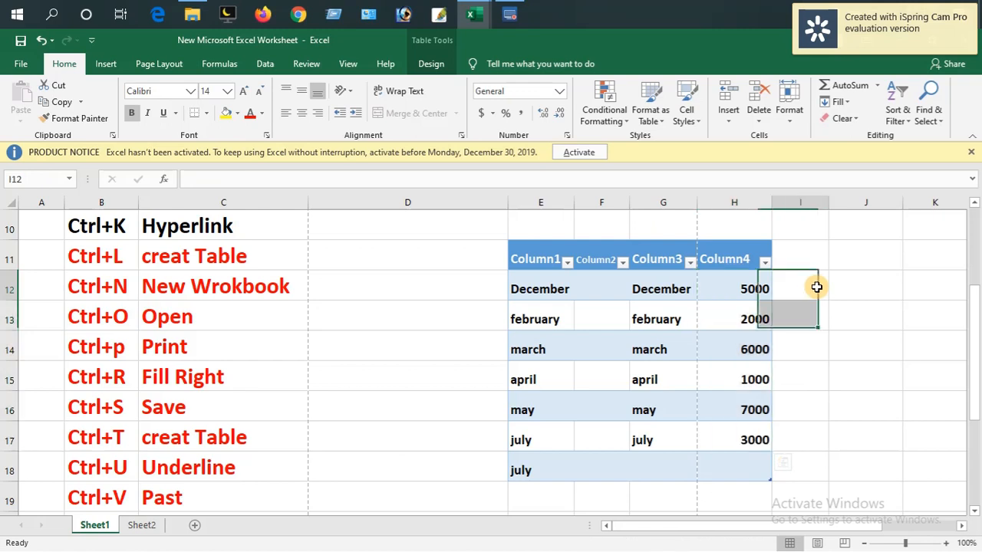
left_click(814, 368)
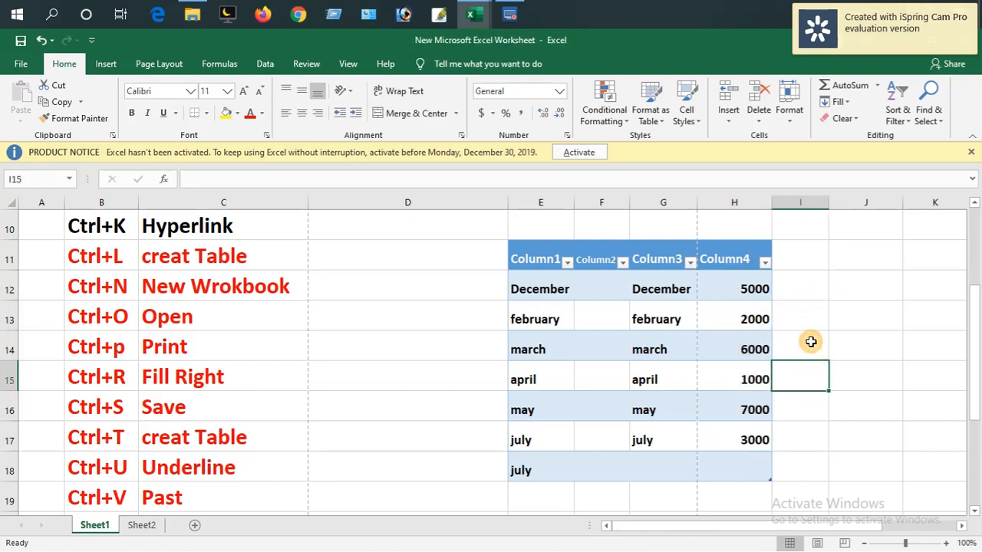
key("Up")
key("Up")
key("Up")
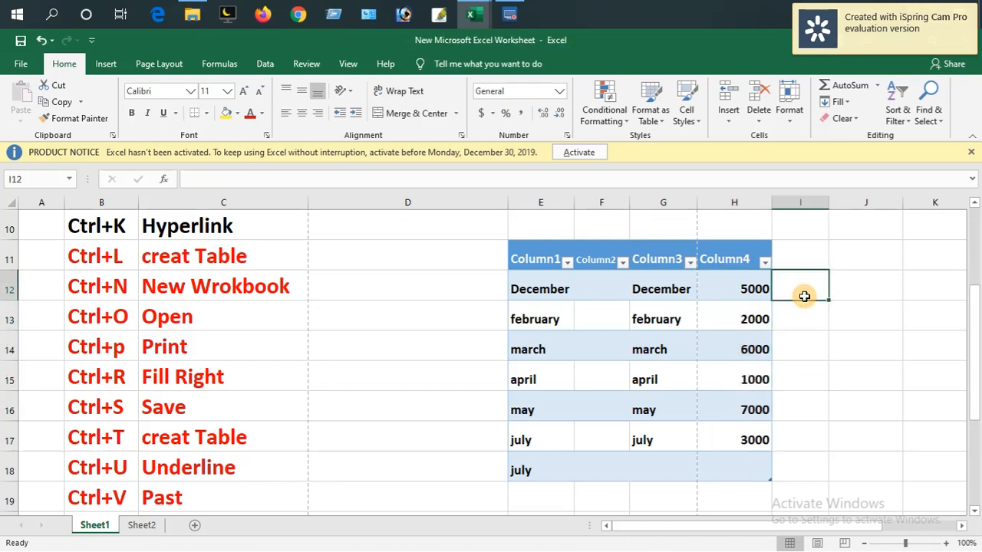
left_click(804, 342)
left_click(802, 292)
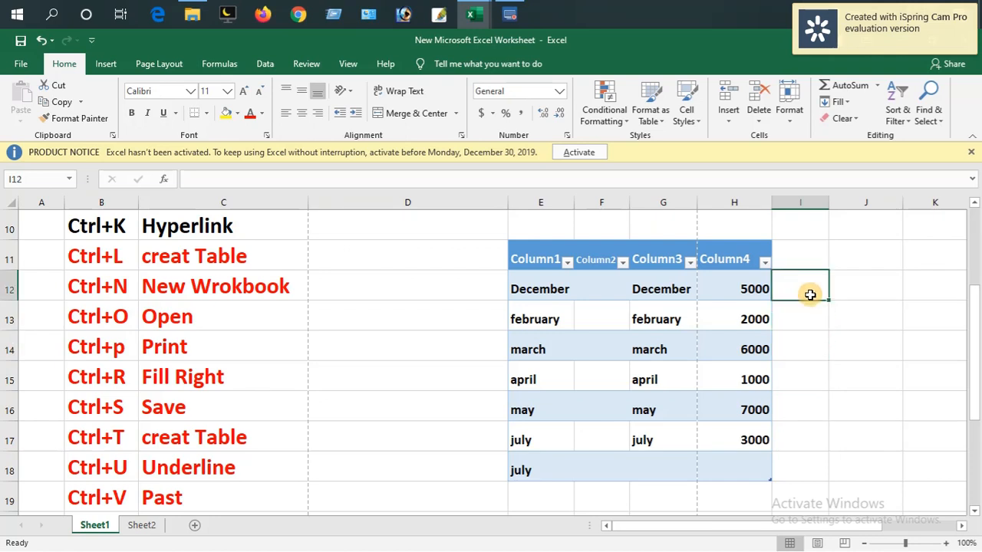
key("Down")
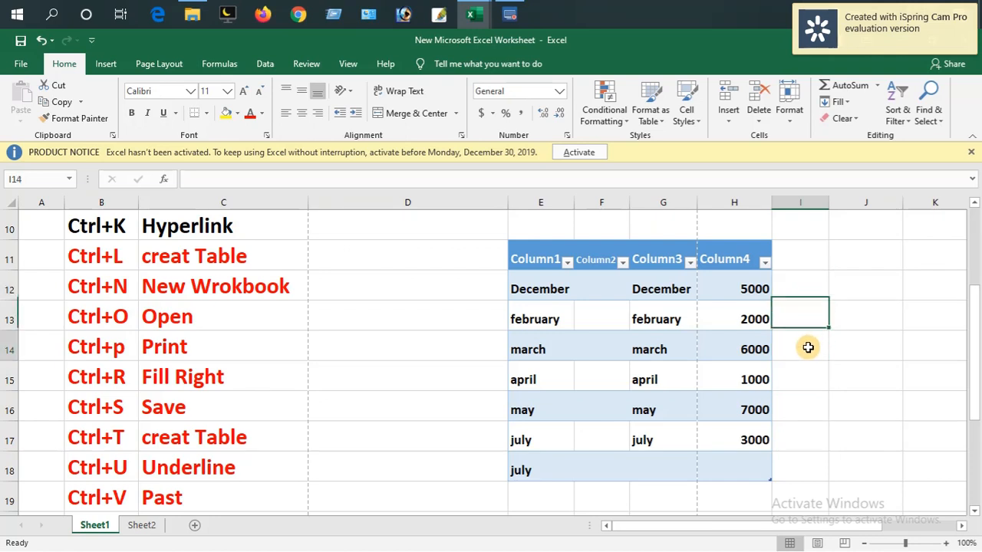
key("Down")
- Fill cells I12:I17 beside the table with the Column4 amounts using Fill Right
left_click(805, 289)
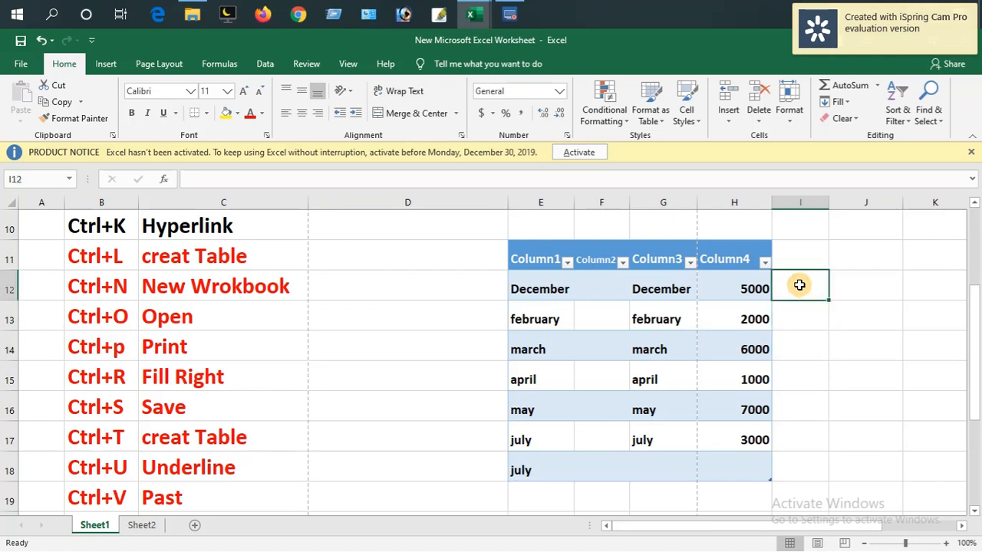
left_click_drag(799, 285, 801, 437)
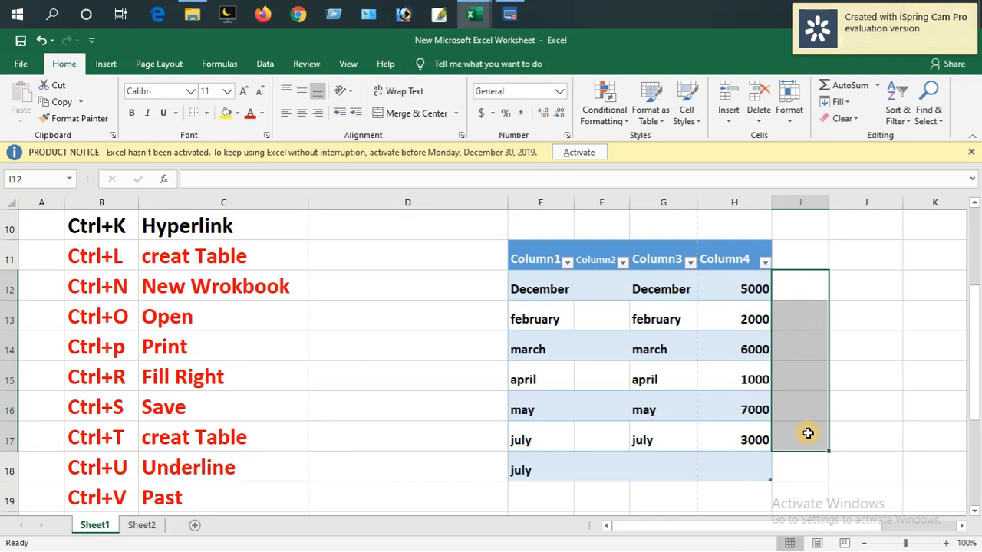
key("ctrl+r")
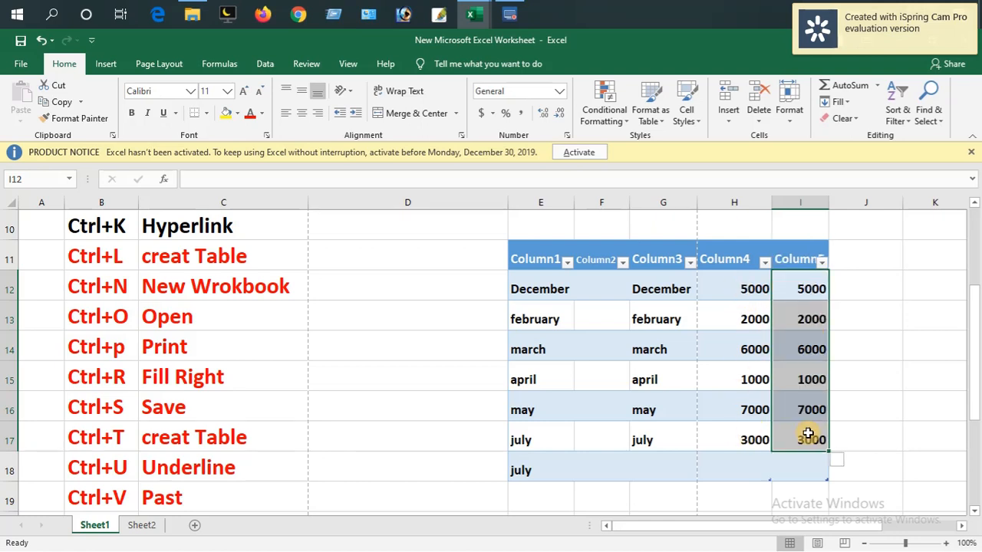
left_click(866, 410)
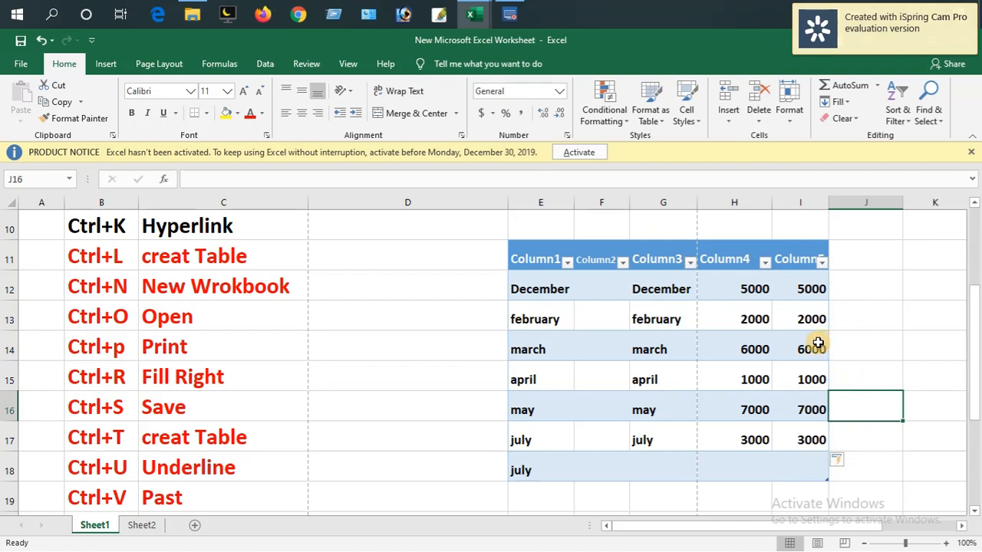
left_click(859, 295)
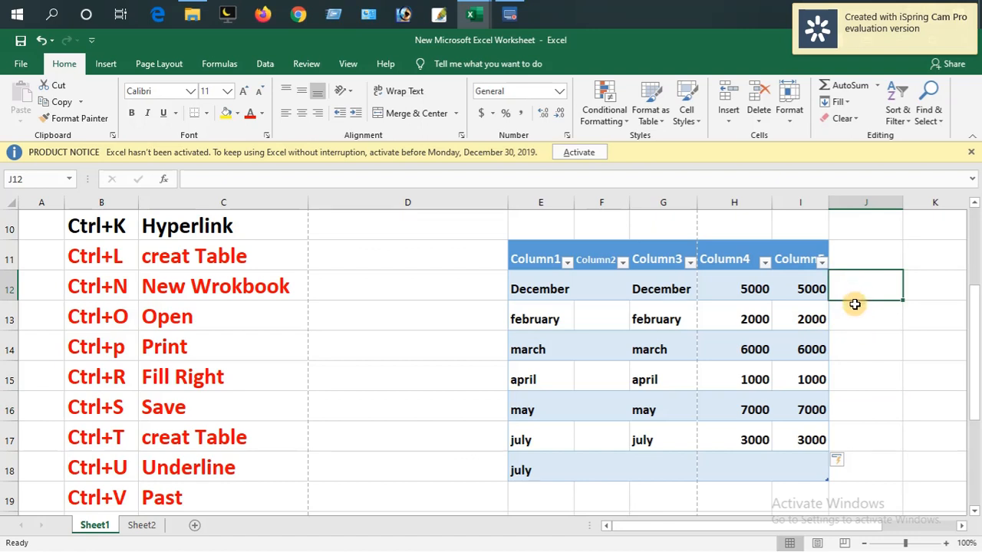
left_click(855, 305)
left_click_drag(853, 287, 854, 445)
left_click(482, 370)
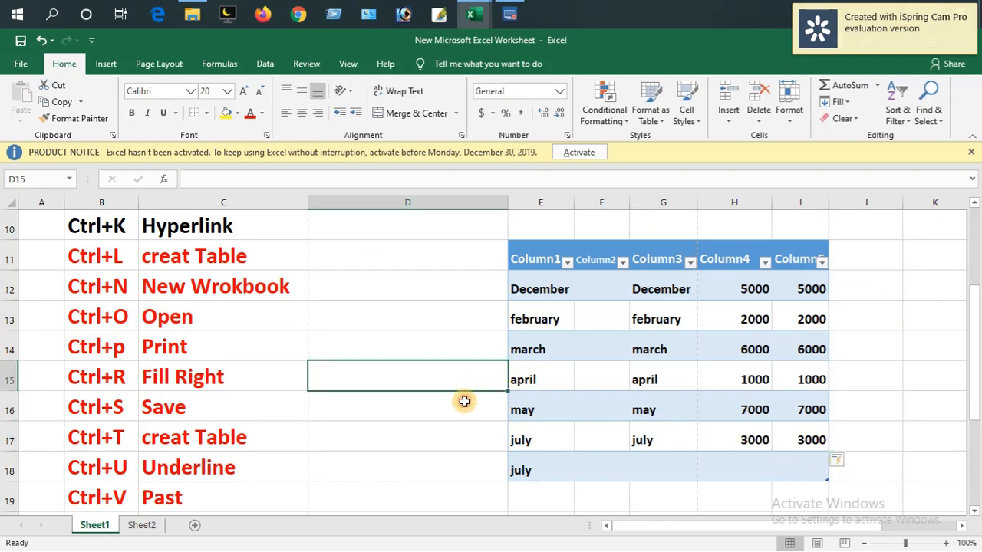
- Examine the Ctrl+S Save entry and the remaining entries of the shortcut list down to Ctrl+Z
left_click(114, 408)
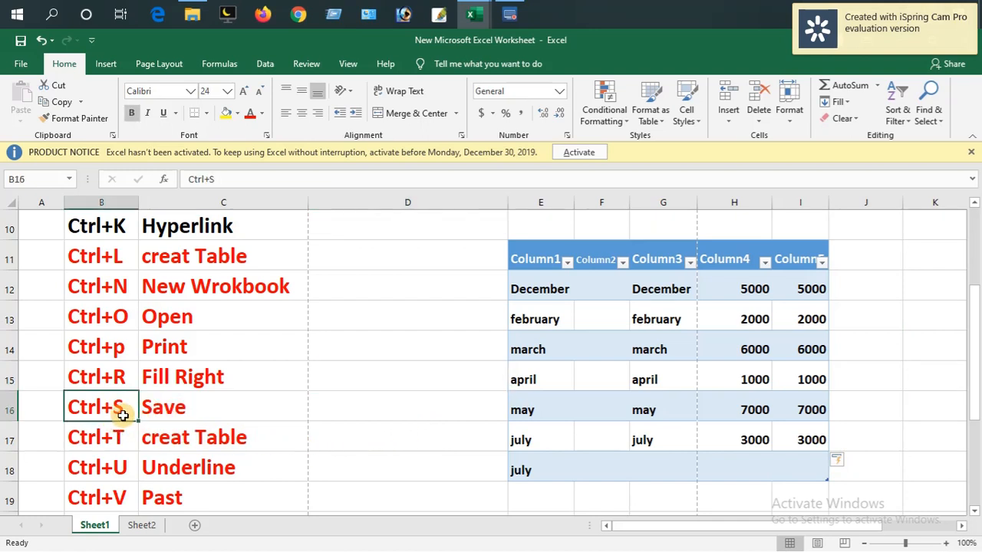
left_click(379, 388)
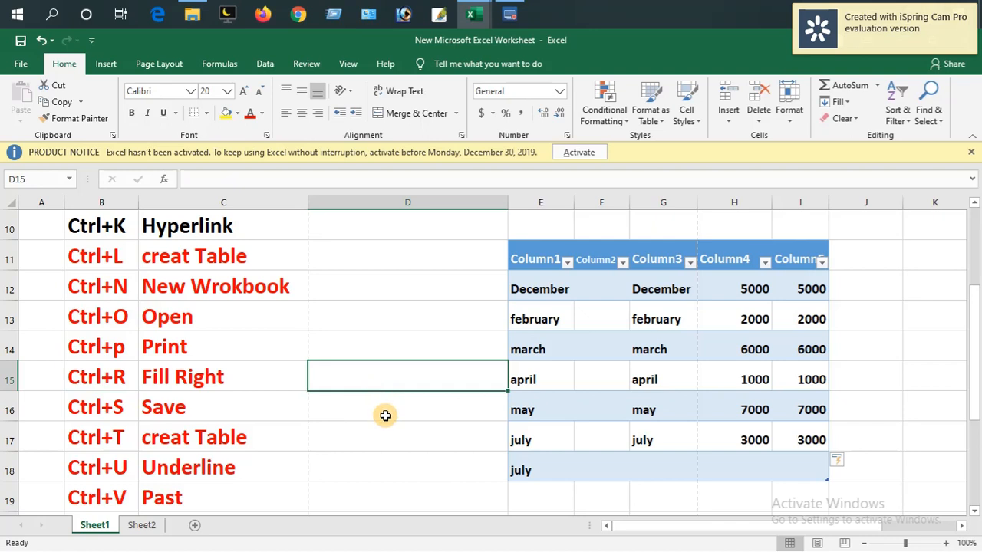
left_click(385, 414)
left_click(388, 375)
left_click(389, 344)
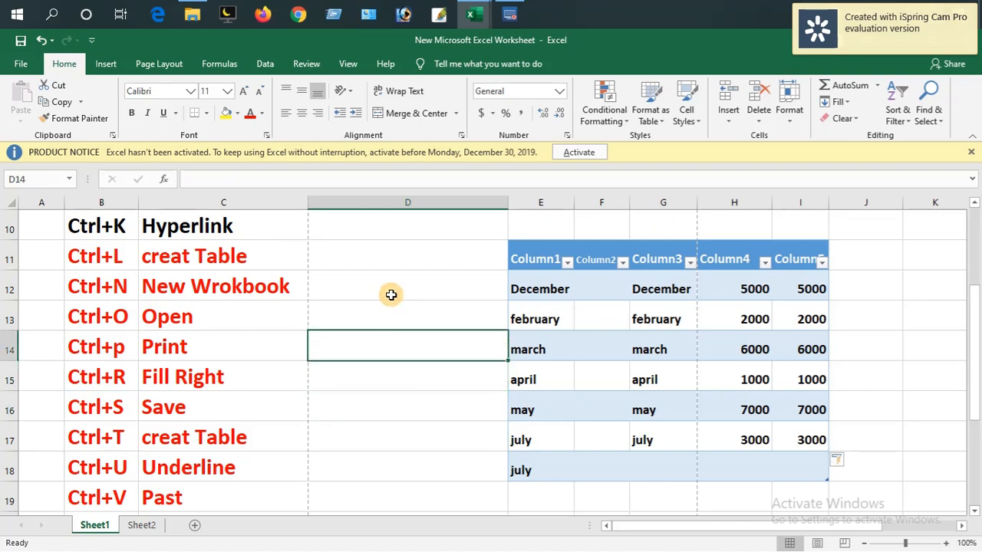
left_click(390, 294)
left_click(396, 258)
left_click(426, 372)
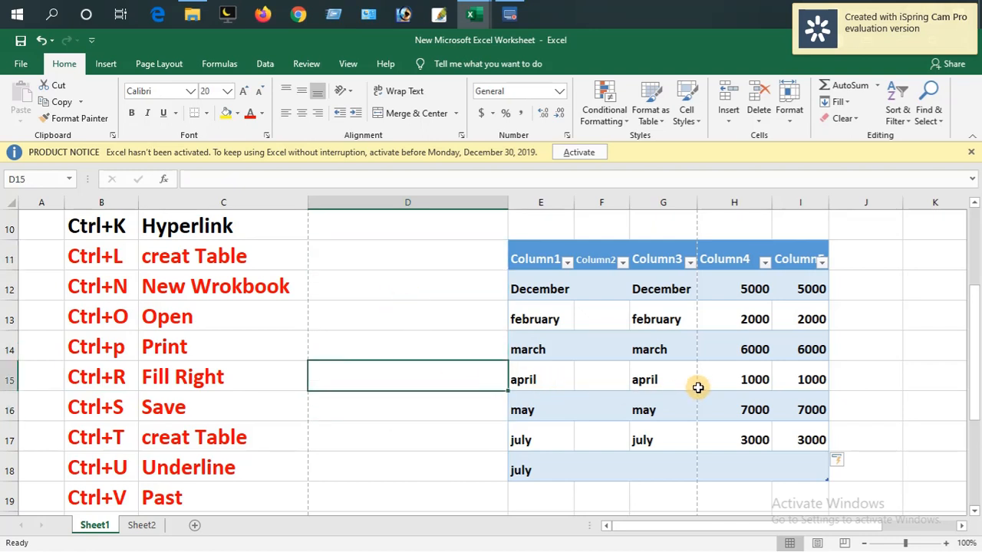
left_click(476, 333)
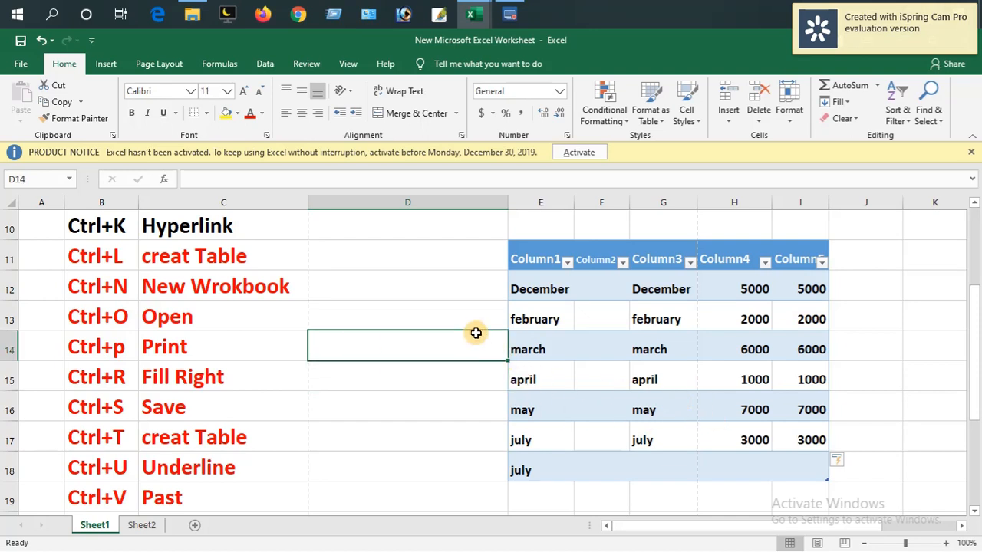
left_click(486, 312)
scroll(472, 379, "down", 2)
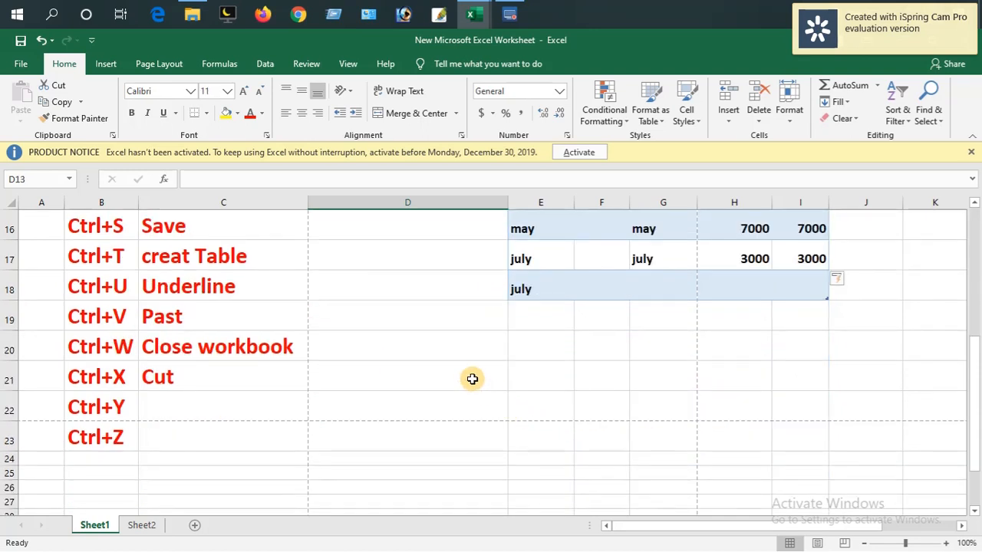
left_click(471, 379)
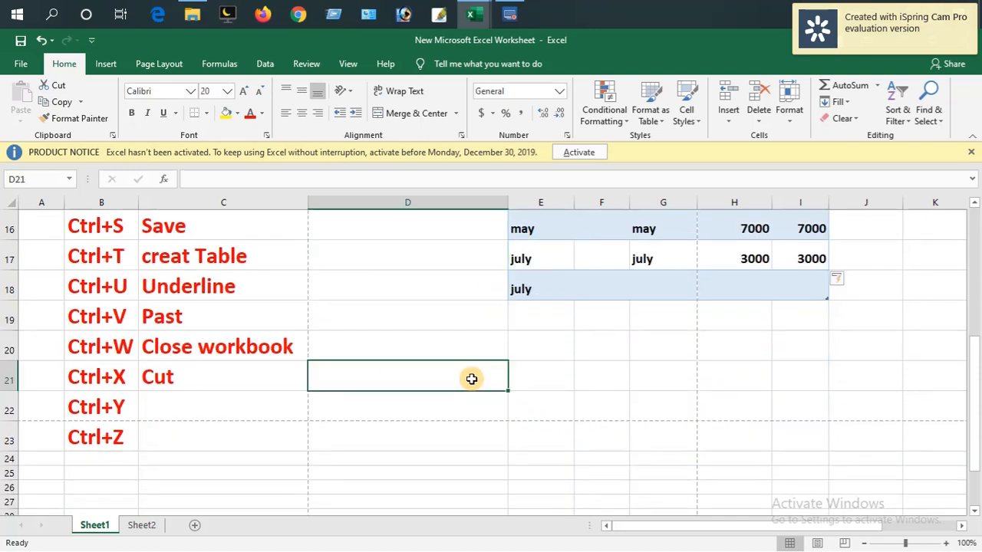
left_click(463, 349)
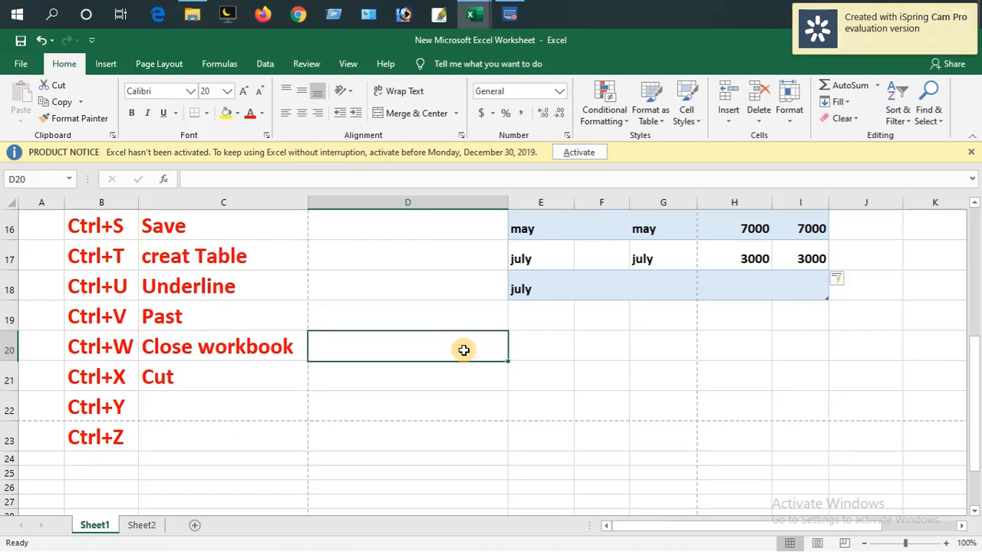
left_click(461, 323)
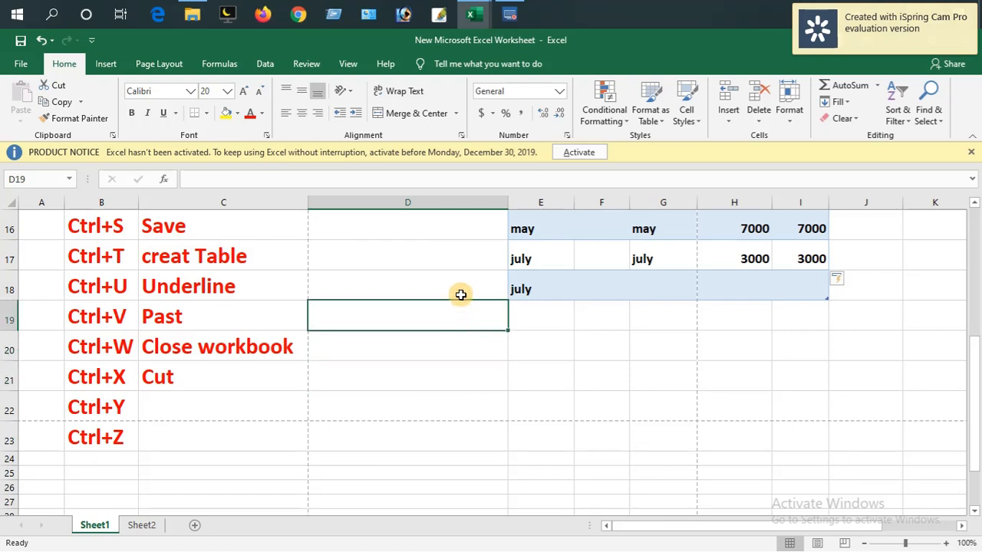
left_click(461, 290)
left_click(461, 261)
left_click(465, 236)
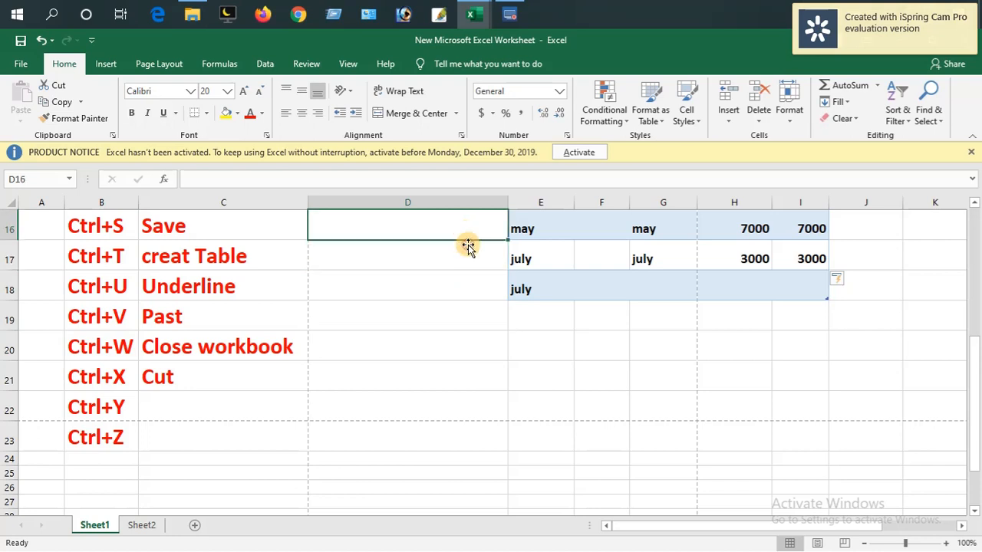
scroll(465, 322, "up", 2)
key("Up")
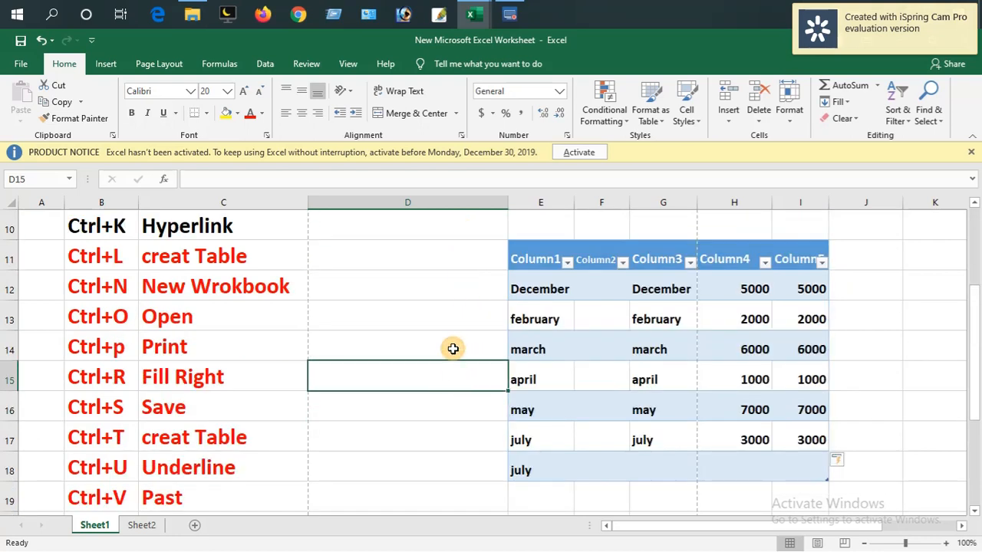
left_click(455, 348)
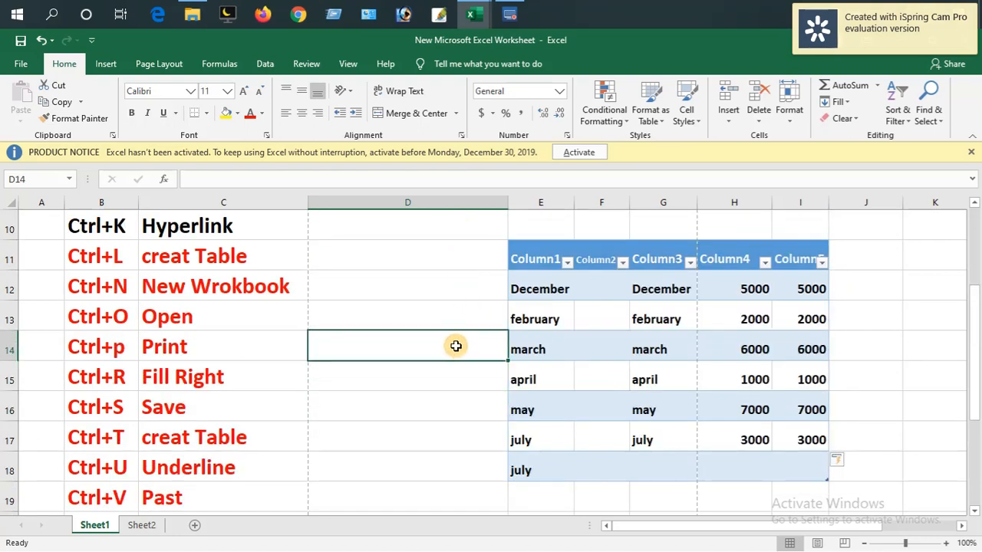
left_click(453, 318)
key("Up")
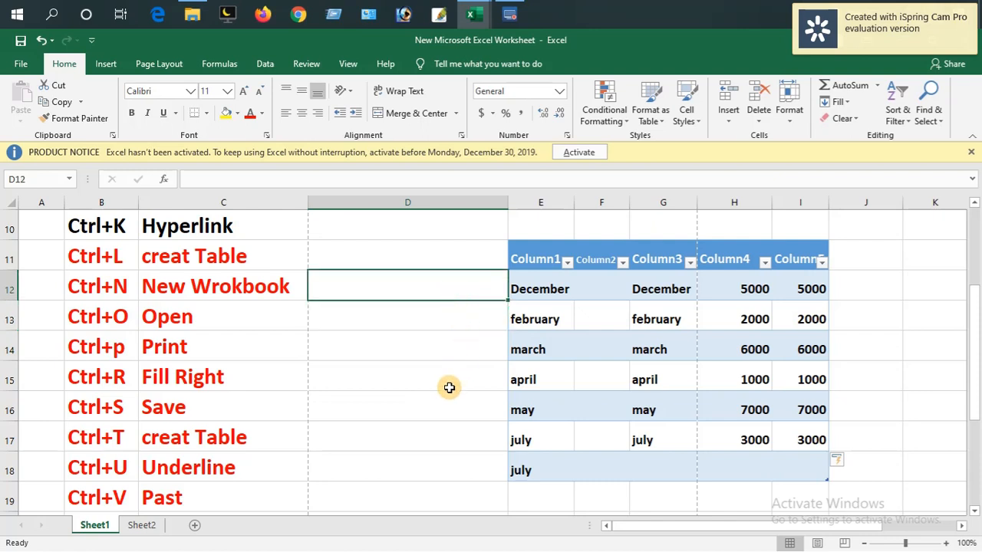
- View the Save and Save As commands in the file options and return to the worksheet
left_click(22, 64)
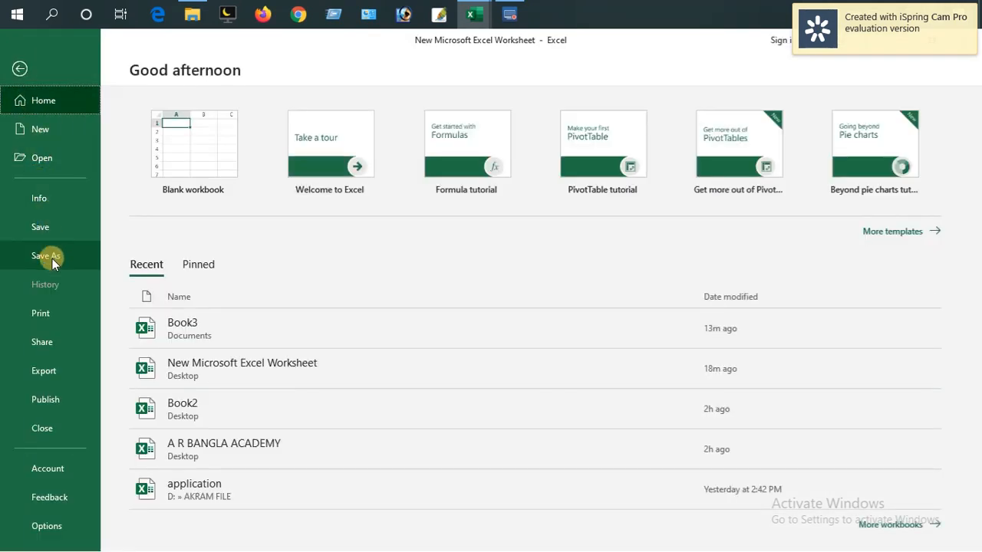
left_click(24, 71)
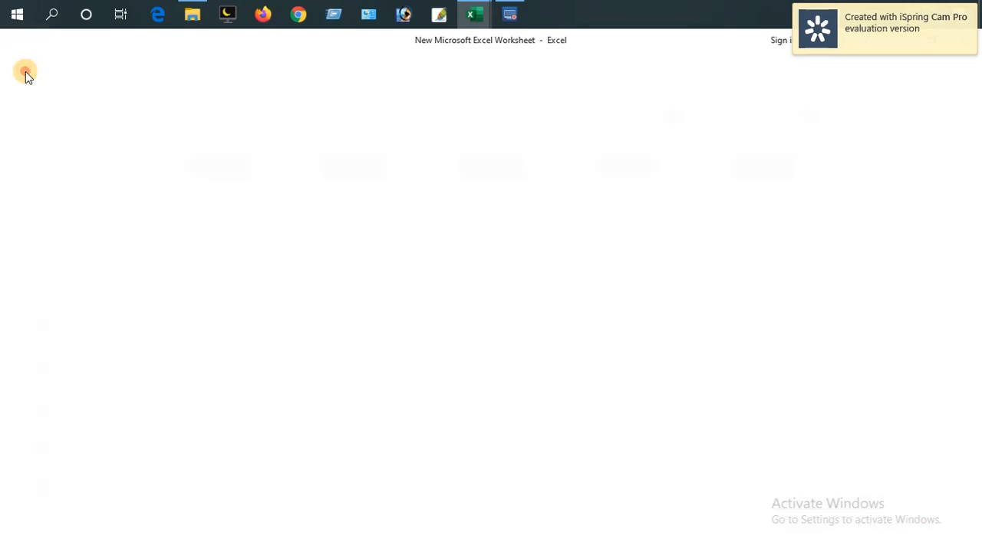
key("Down")
key("Down")
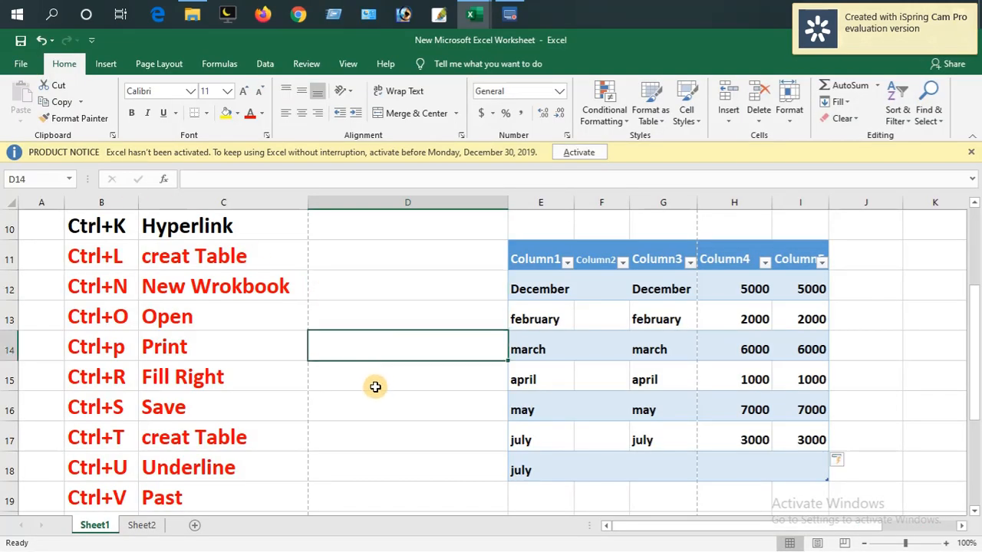
key("Down")
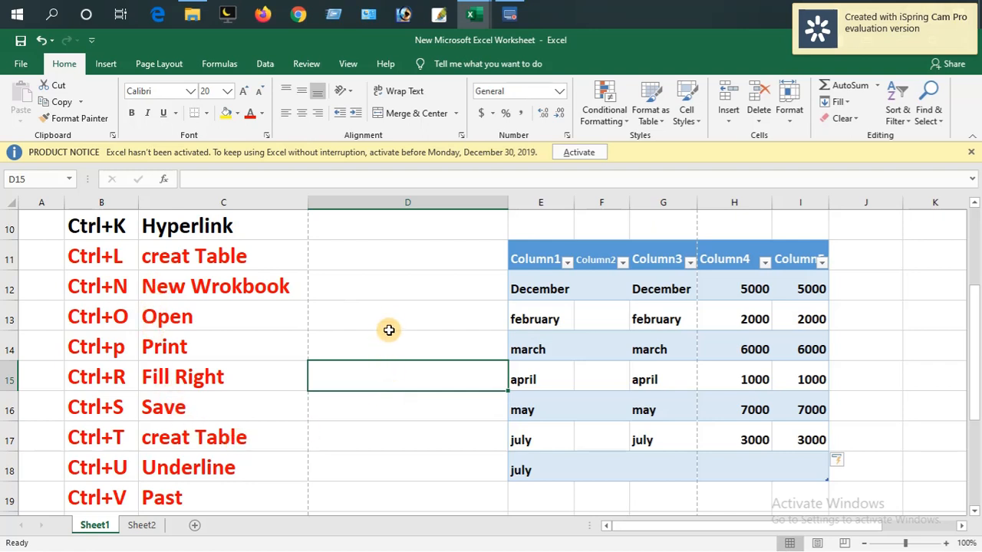
left_click(384, 290)
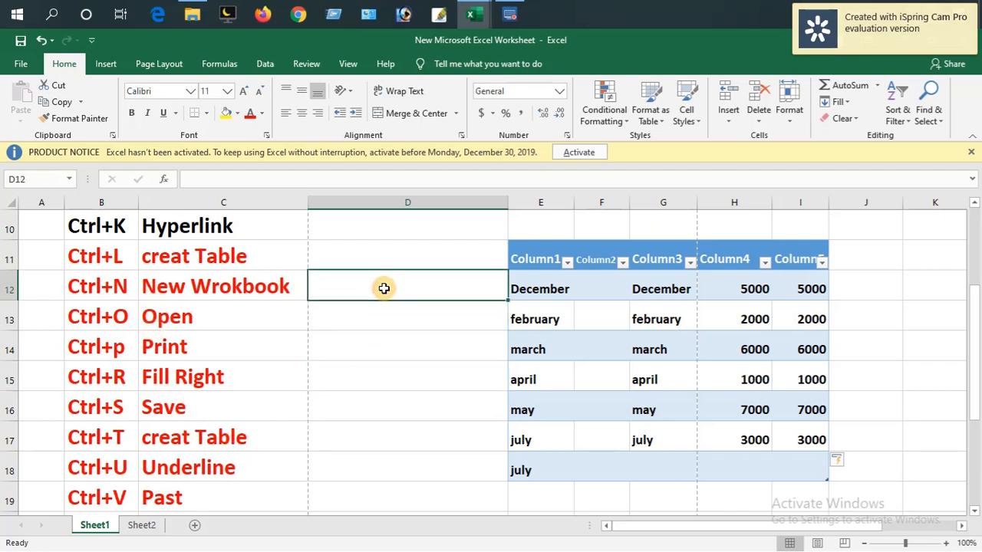
left_click(412, 375)
left_click(524, 488)
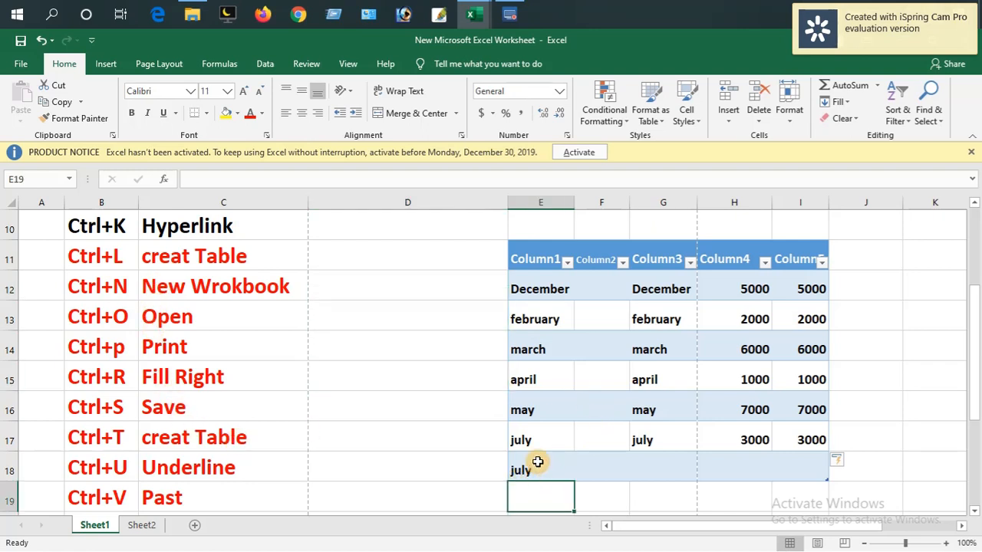
left_click(538, 462)
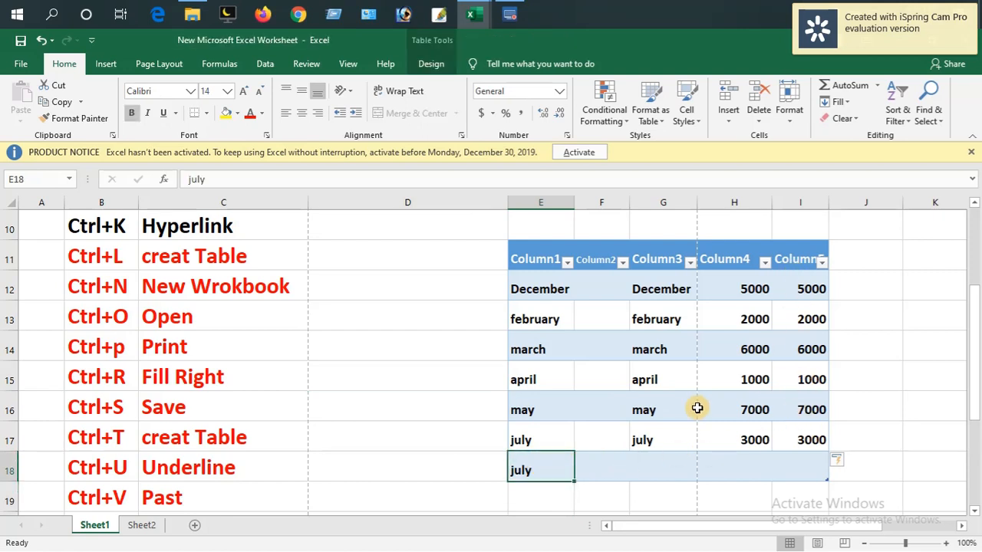
- Save the shortcut-list workbook under its existing file name
left_click(460, 436)
scroll(438, 432, "down", 2)
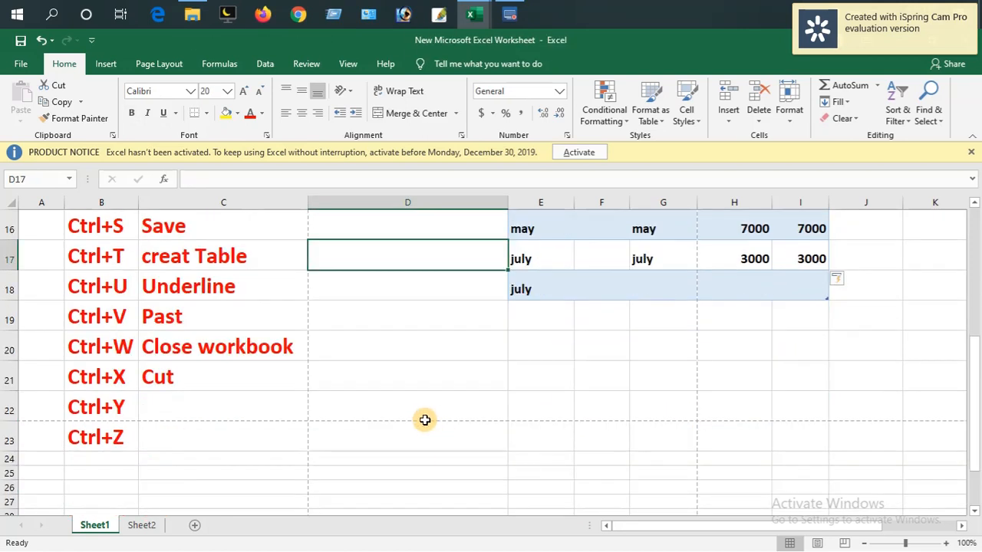
key("Down")
left_click(423, 384)
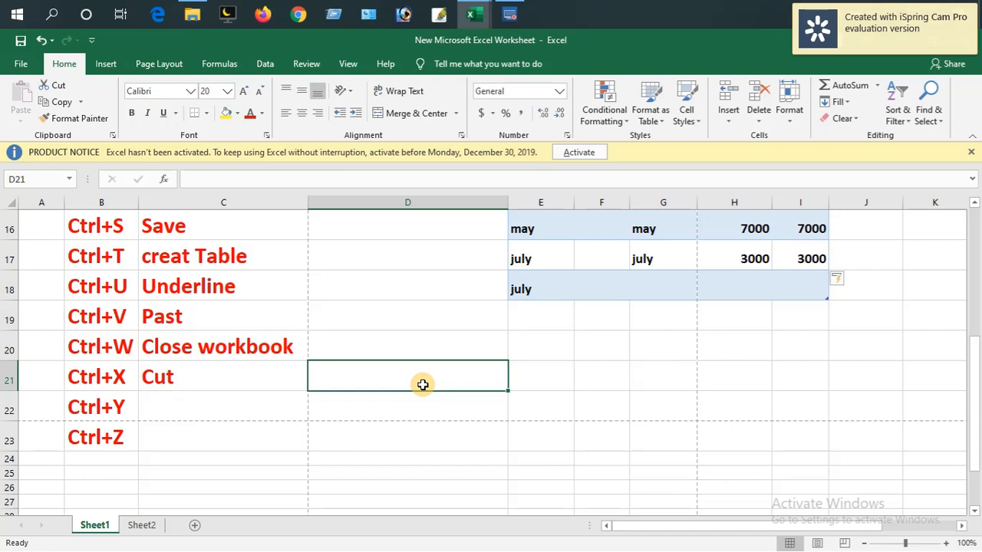
key("ctrl+s")
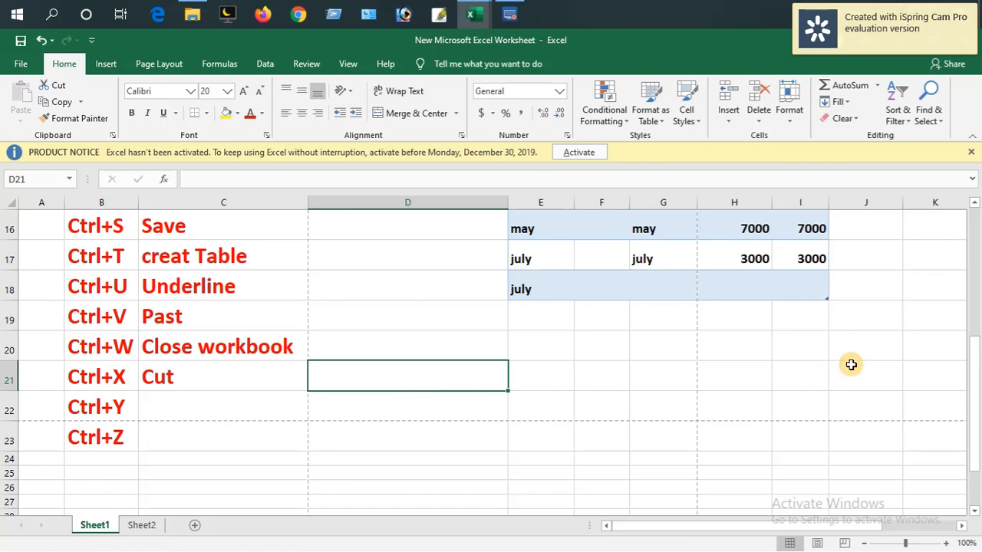
scroll(830, 348, "up", 3)
scroll(829, 348, "up", 1)
scroll(813, 361, "down", 1)
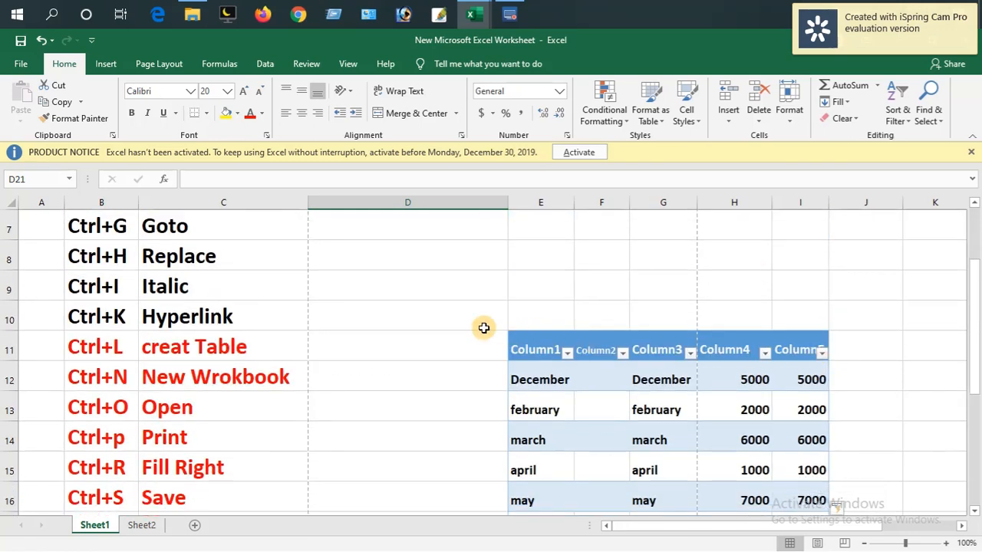
left_click(438, 337)
left_click(438, 389)
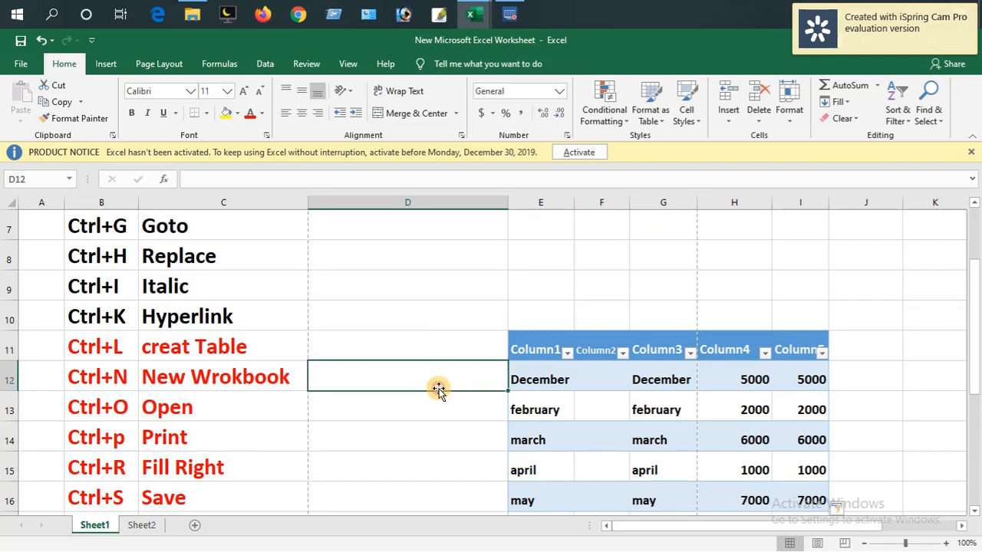
left_click(446, 321)
left_click(442, 287)
left_click(443, 257)
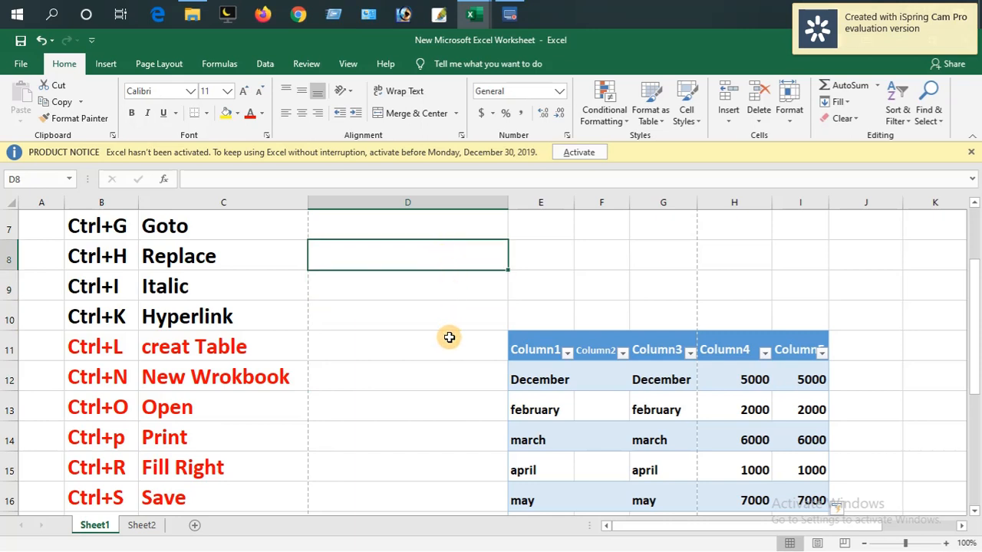
left_click(449, 339)
left_click(441, 319)
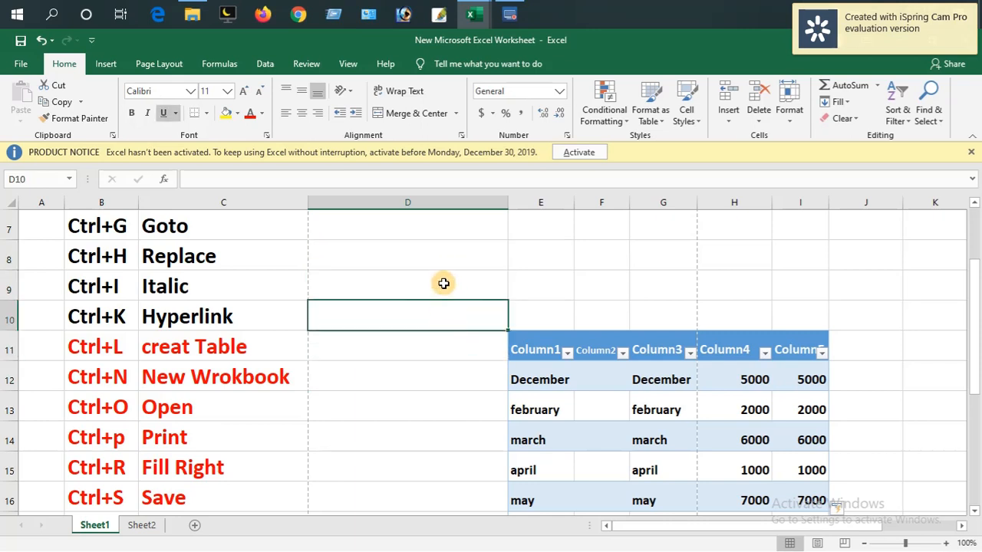
left_click(443, 283)
left_click(445, 255)
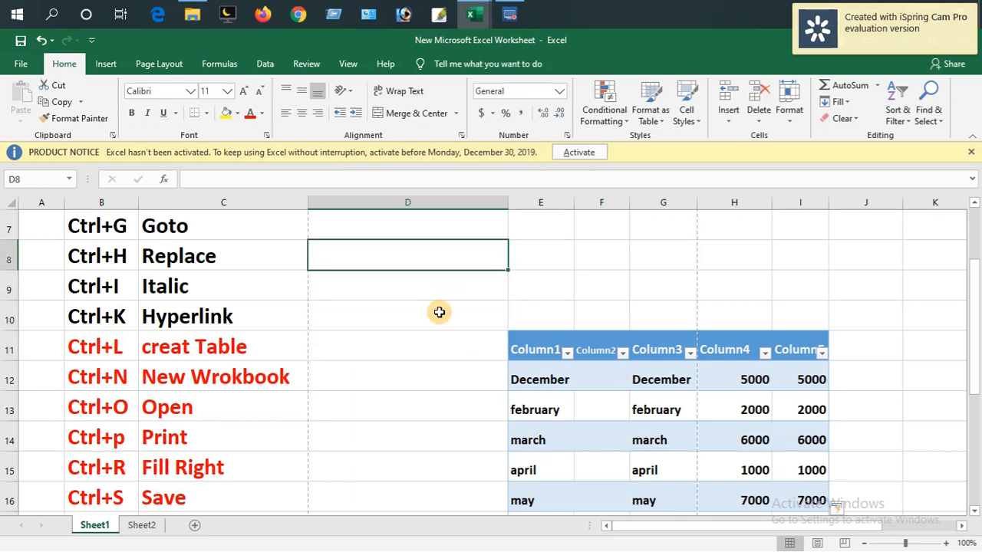
left_click(439, 313)
left_click(435, 345)
left_click(438, 315)
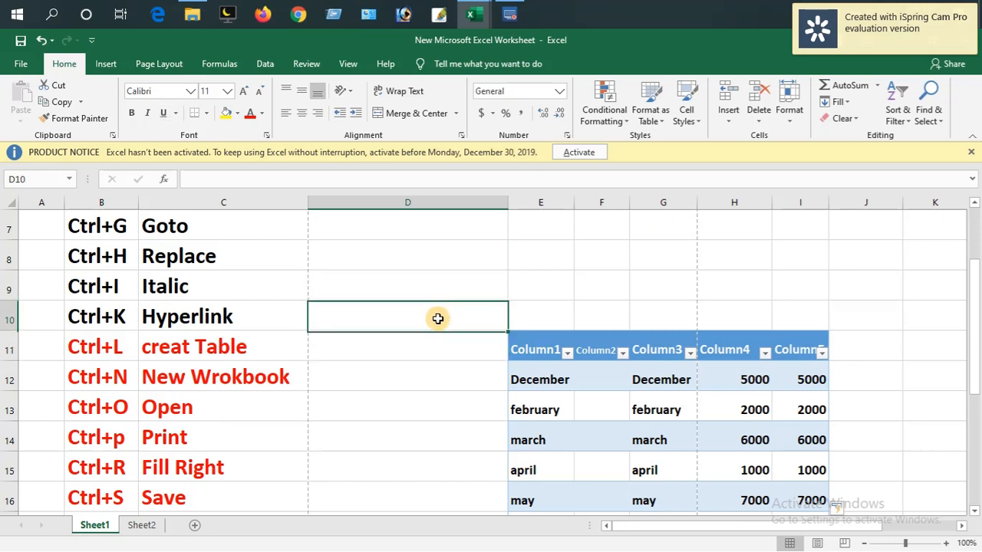
left_click(438, 290)
left_click(438, 322)
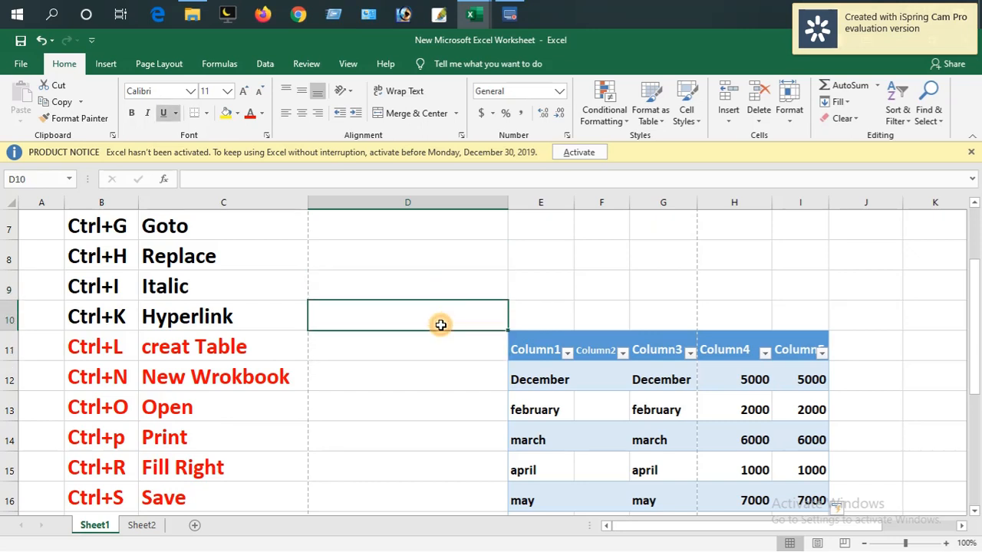
left_click(442, 354)
left_click(441, 384)
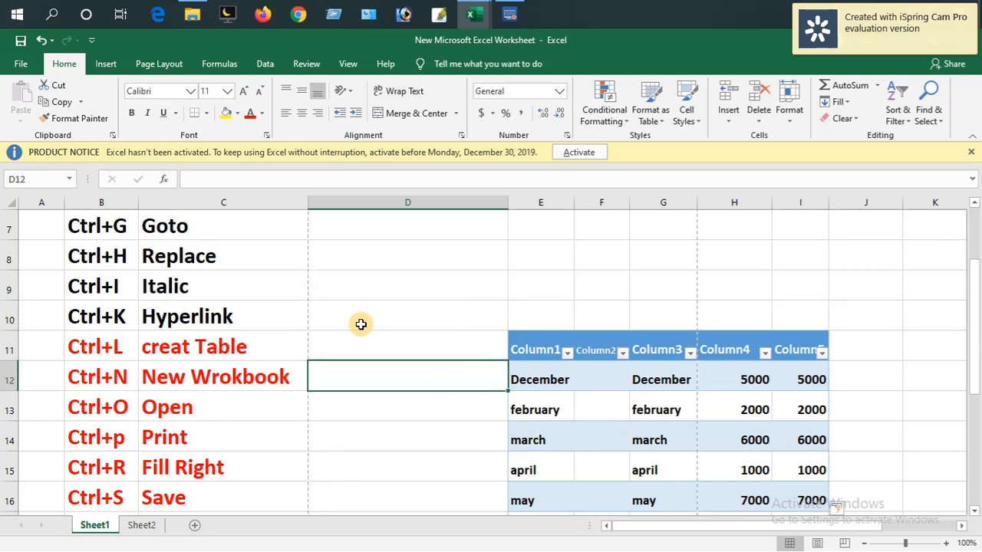
left_click(445, 314)
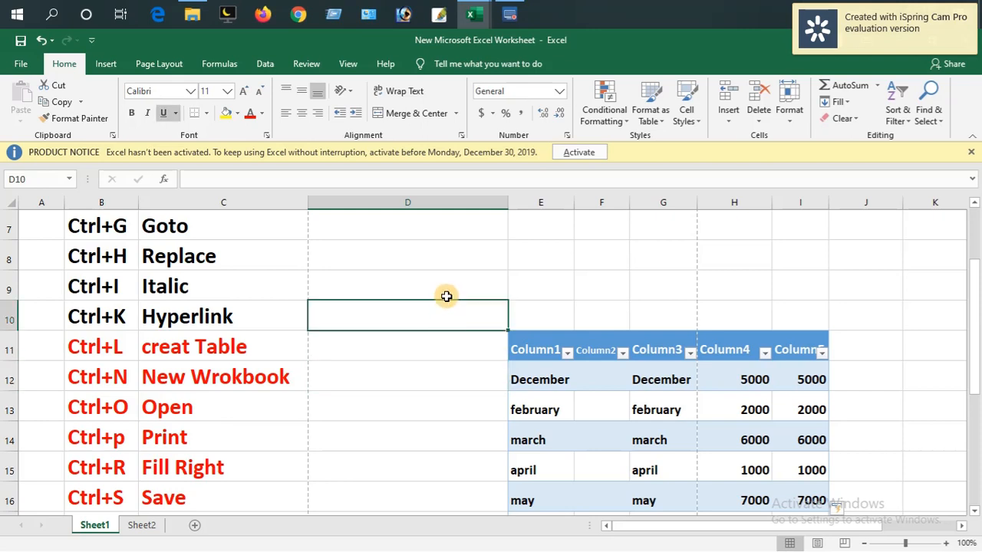
left_click(447, 295)
left_click(445, 256)
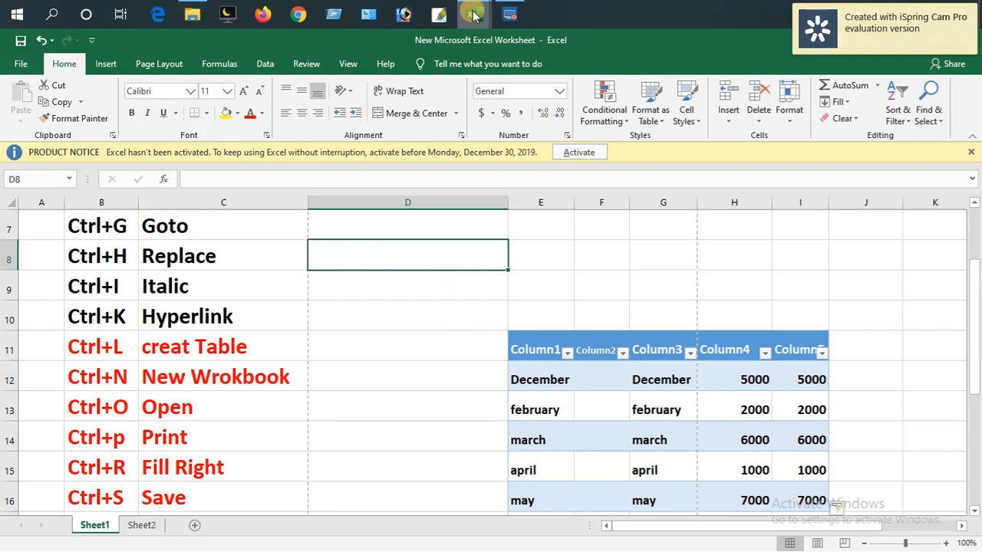
- Switch to the Book4 workbook and enter the sample texts bgbfdgf in H7, bvgbcvb in N9 and dgdfgdf in F7
mouse_move(474, 15)
left_click(502, 40)
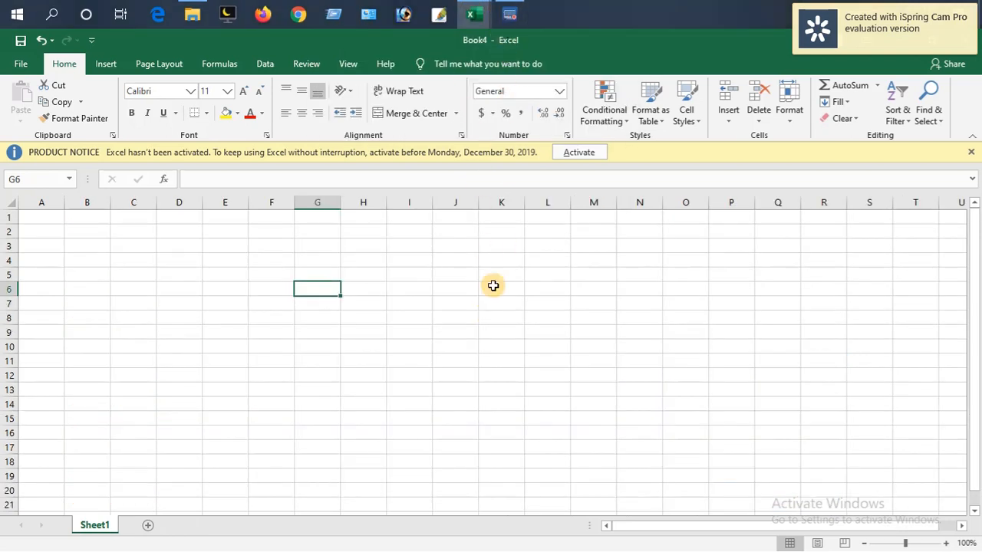
left_click(369, 303)
type("bgbfdgf")
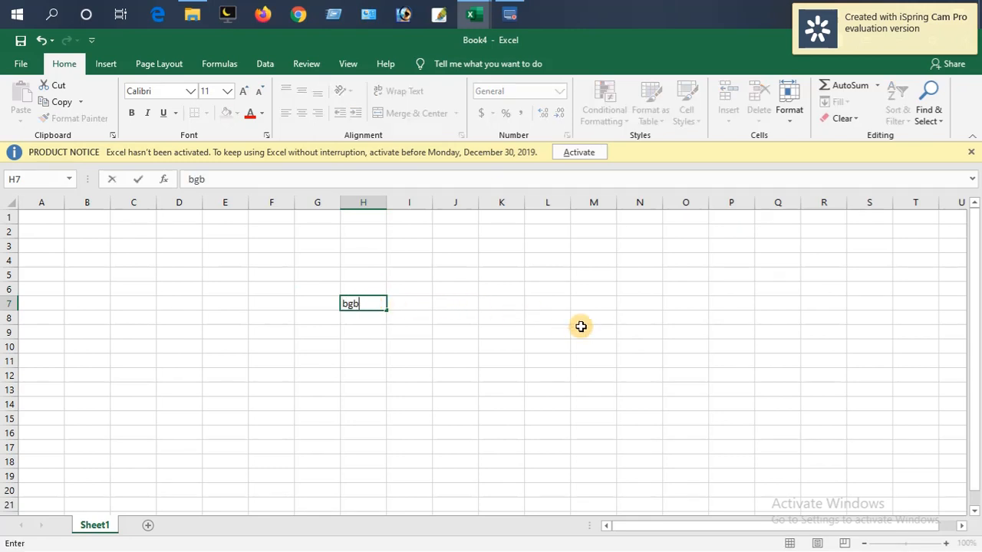
left_click(644, 333)
type("bvgbcvb")
left_click(260, 305)
type("dgdfgdf")
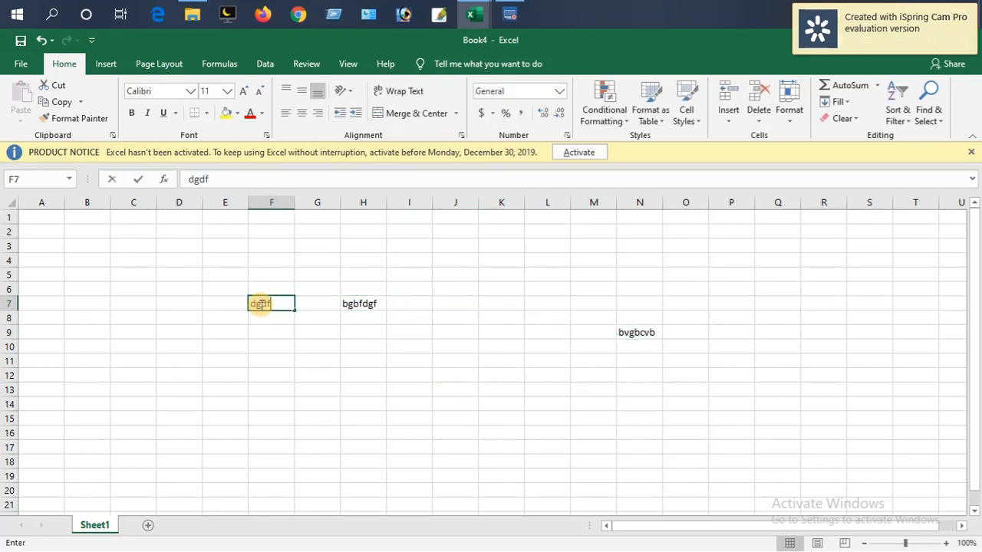
left_click(418, 373)
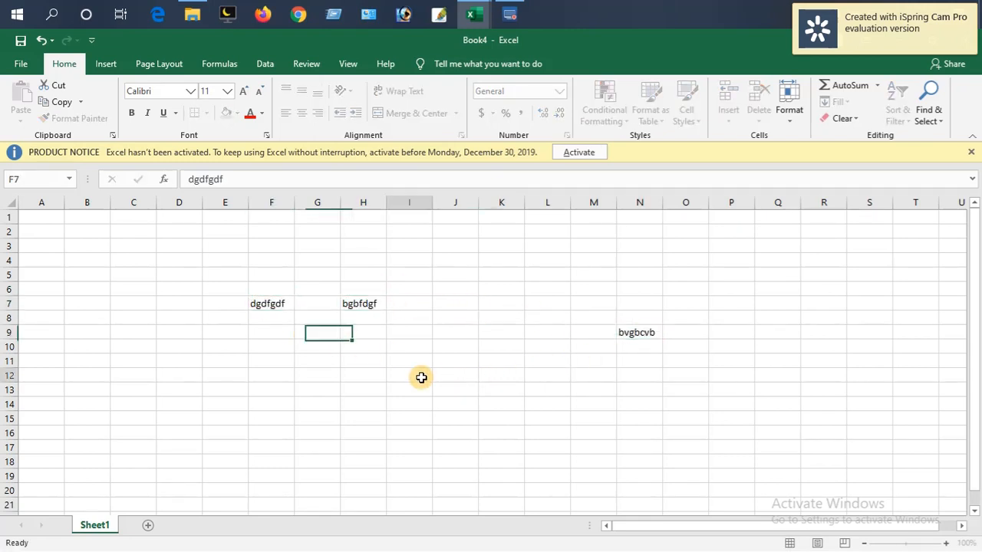
left_click(282, 307)
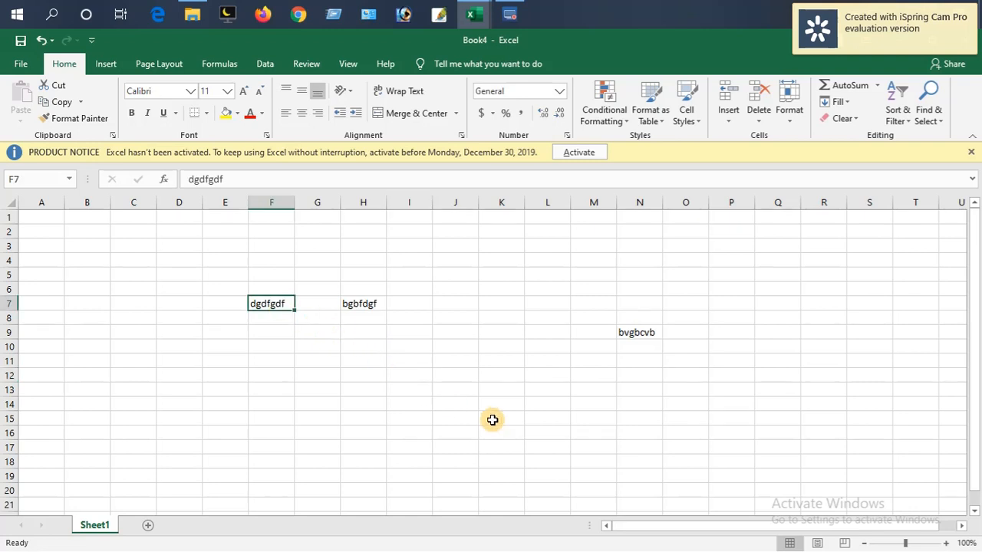
- Save the new workbook to the Desktop as an Excel Workbook named Book4
key("ctrl+s")
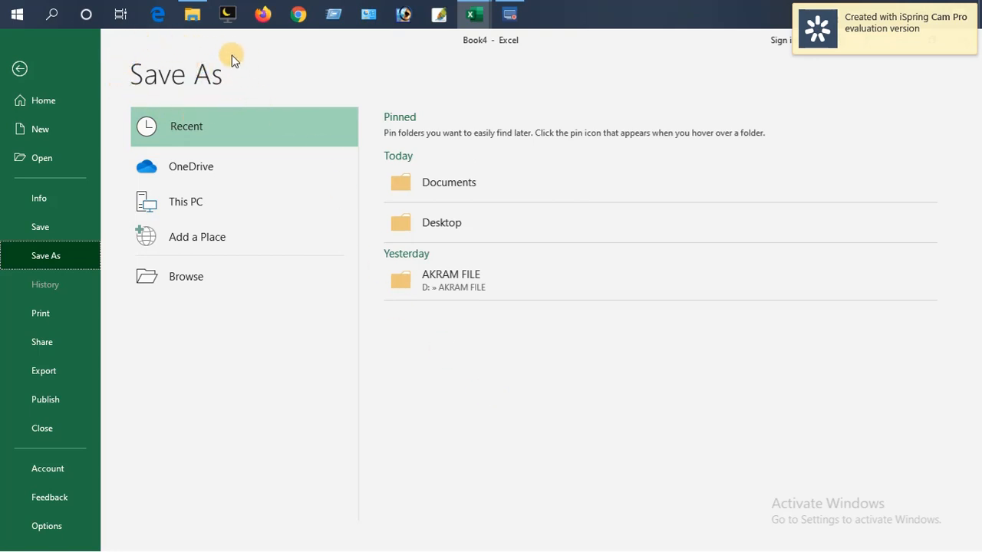
left_click(208, 279)
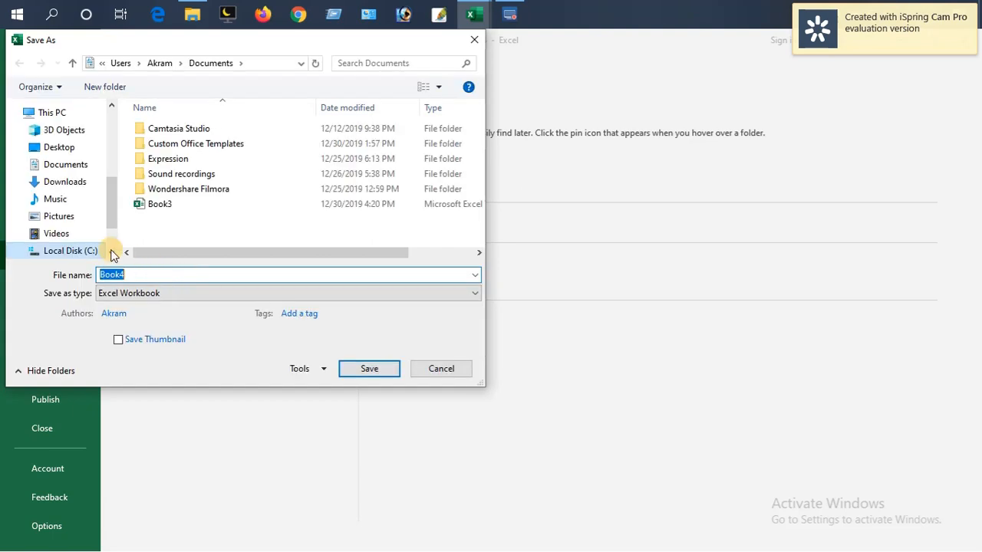
left_click(59, 147)
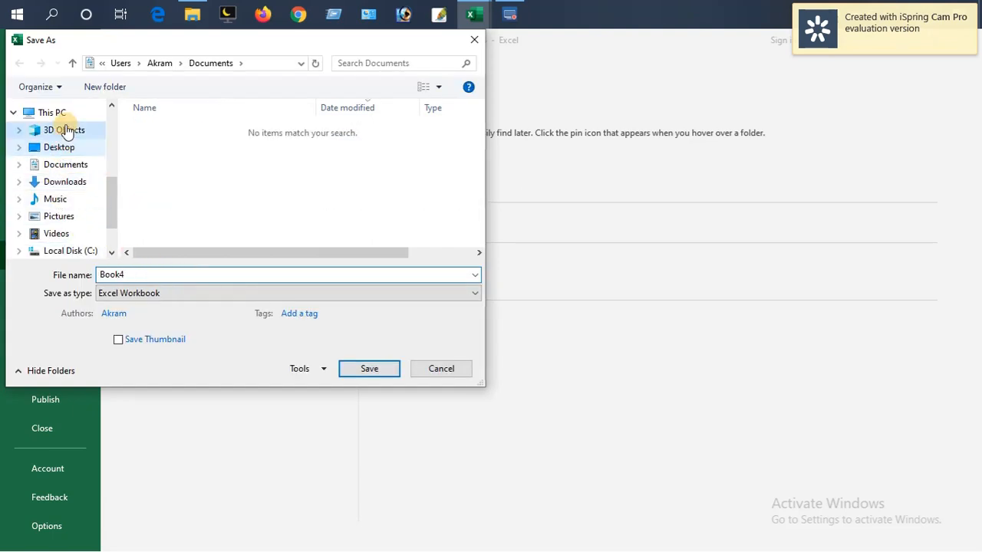
left_click(64, 132)
left_click(67, 167)
left_click(66, 184)
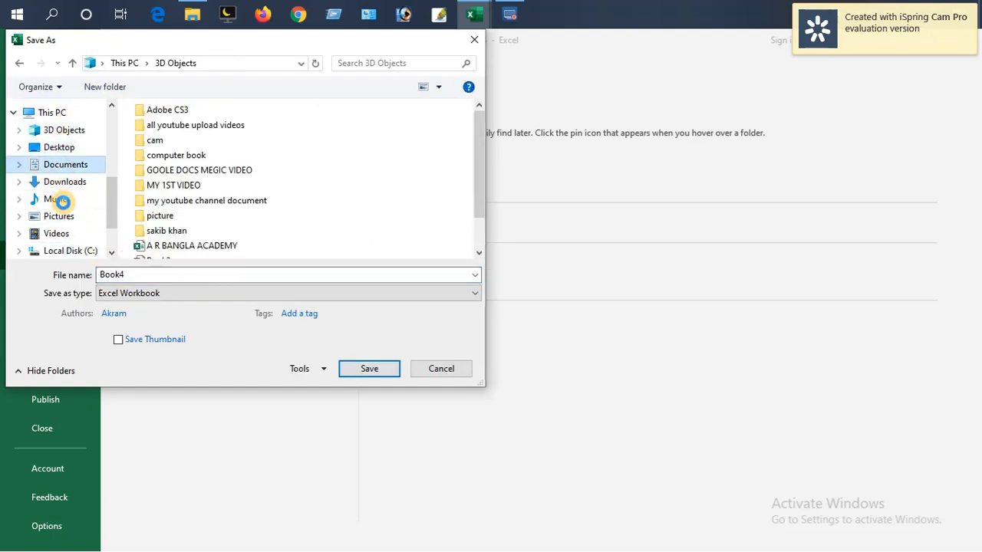
left_click(63, 201)
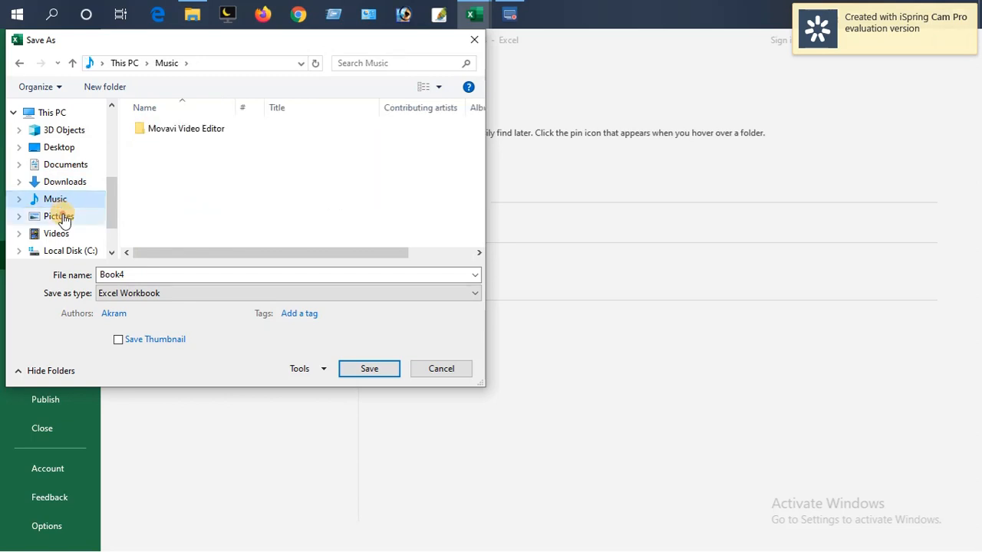
left_click(63, 219)
left_click(66, 182)
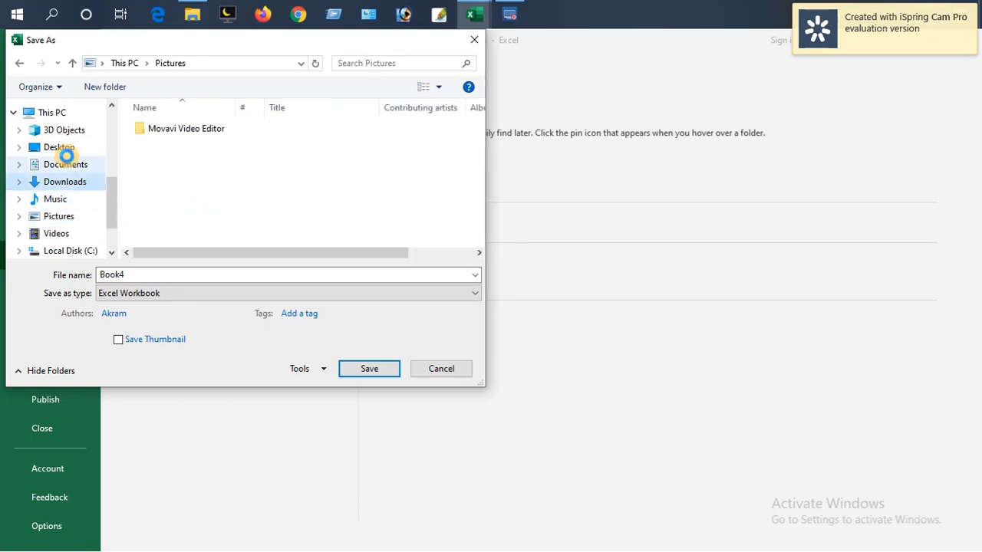
left_click(67, 159)
left_click(67, 153)
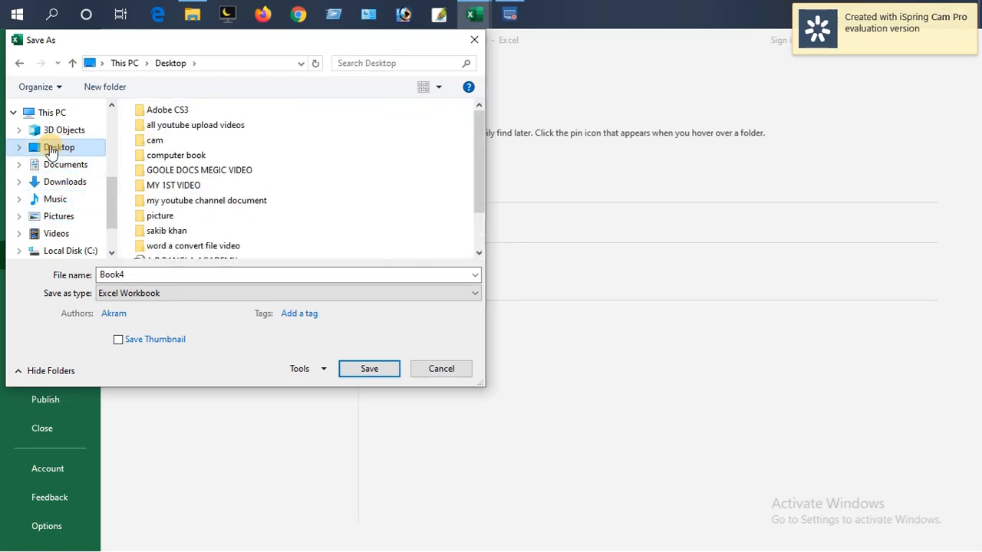
left_click(368, 368)
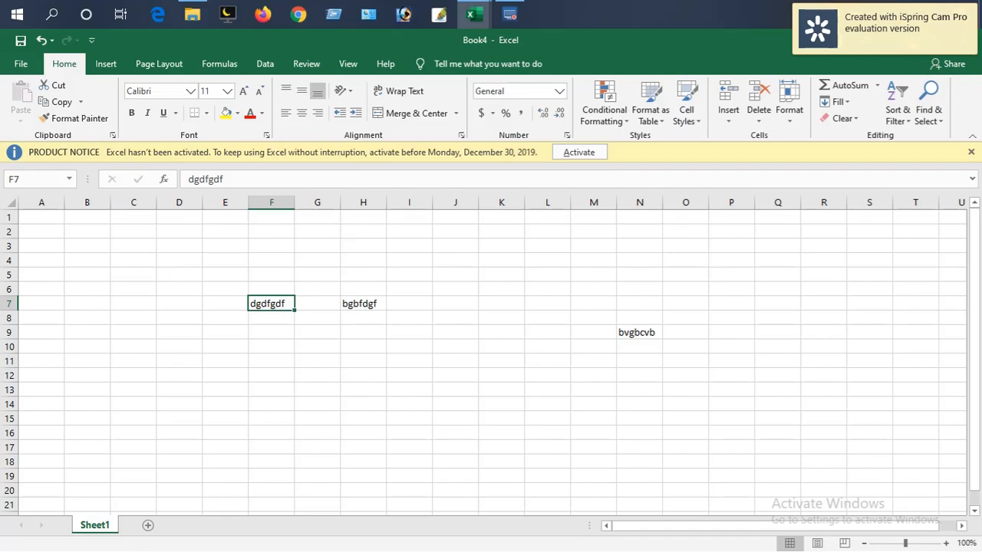
- Minimize the open workbook windows and open the saved Book4 file from the desktop
left_click(899, 40)
left_click(899, 40)
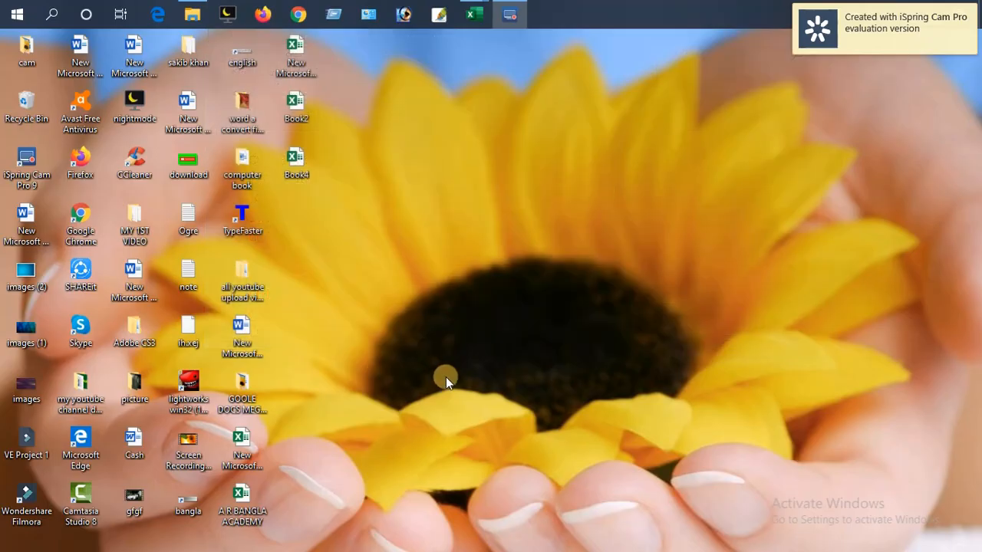
double_click(304, 159)
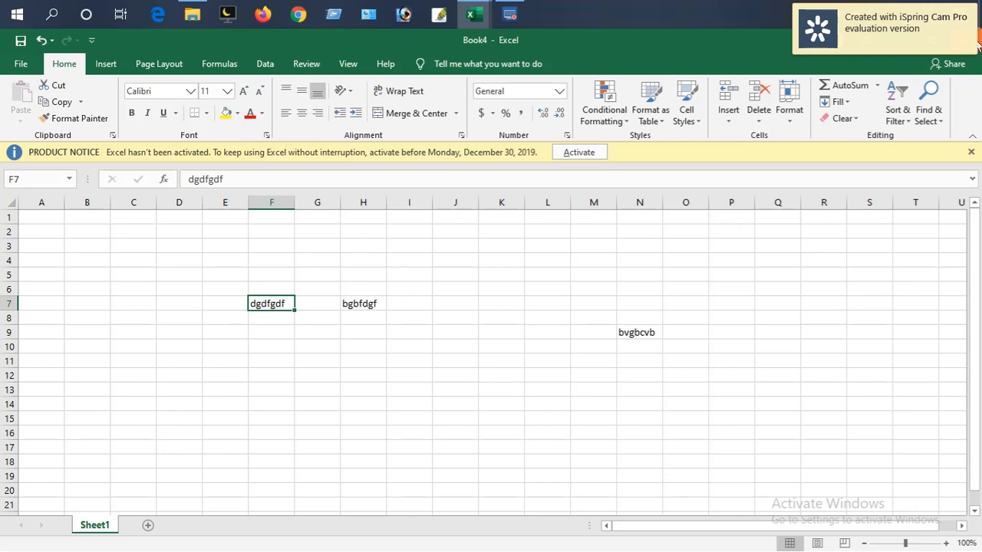
- Return to the New Microsoft Excel Worksheet workbook and select the Print entry in C14
key("ctrl+Tab")
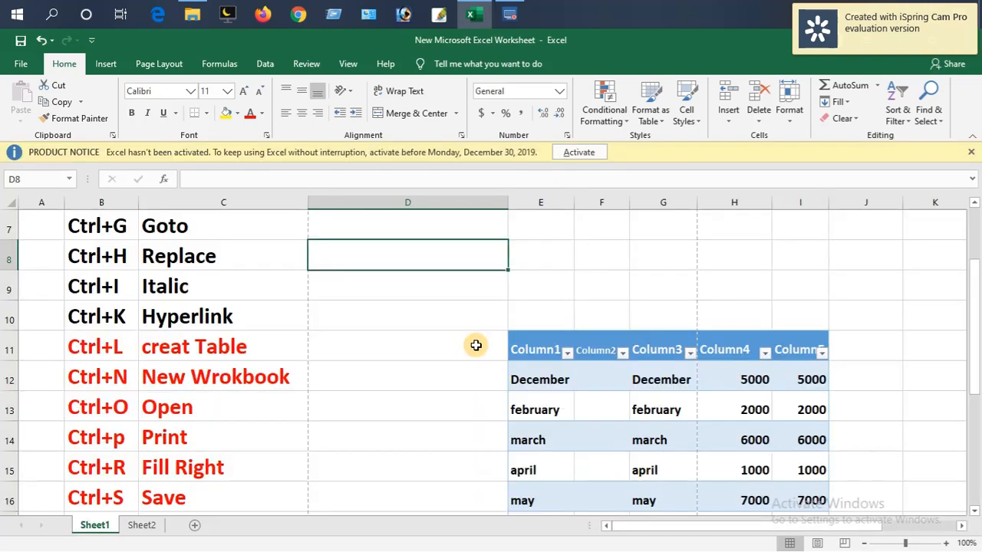
left_click(378, 344)
left_click(237, 446)
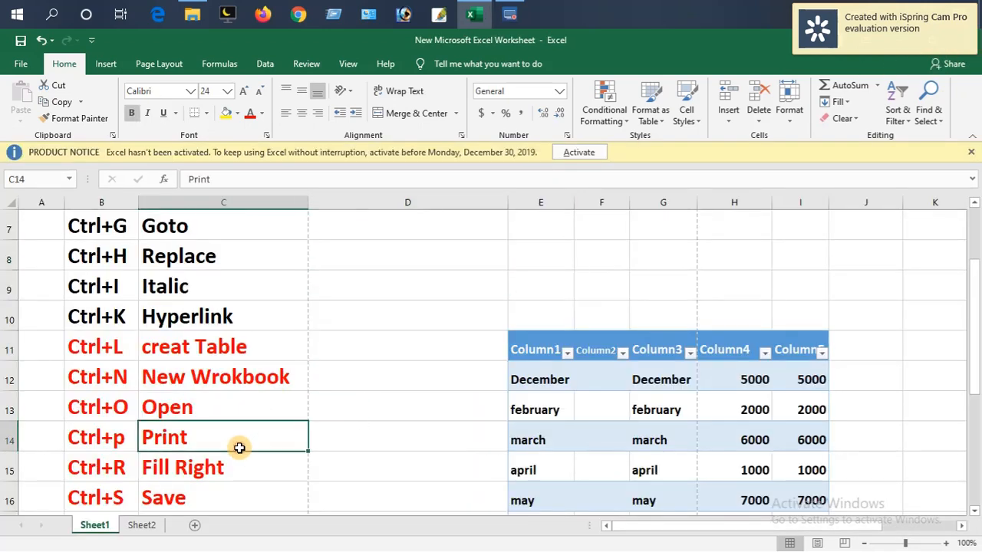
- Compare the Ctrl+T create table entry in row 17 with the Ctrl+L create table entry in row 11
scroll(237, 447, "down", 2)
left_click(173, 319)
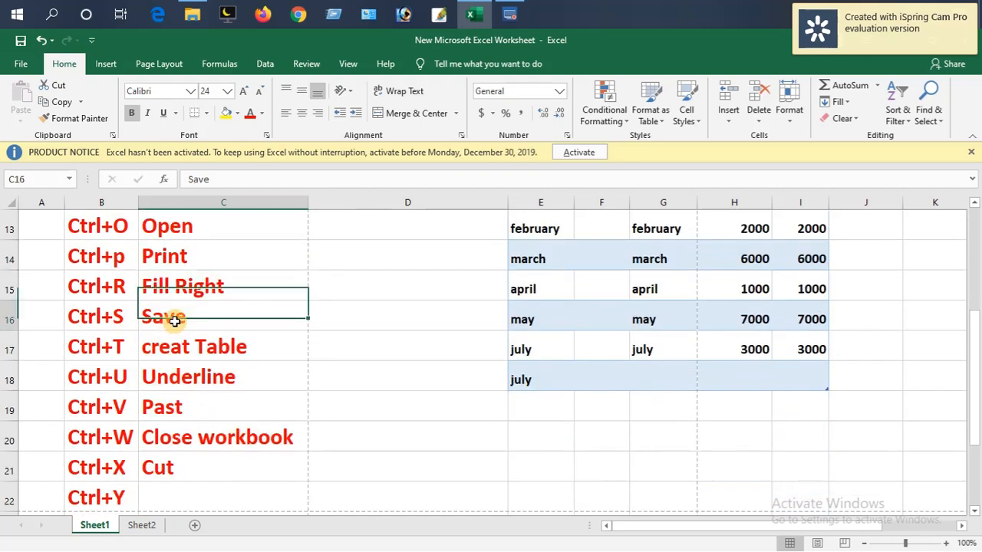
left_click(105, 352)
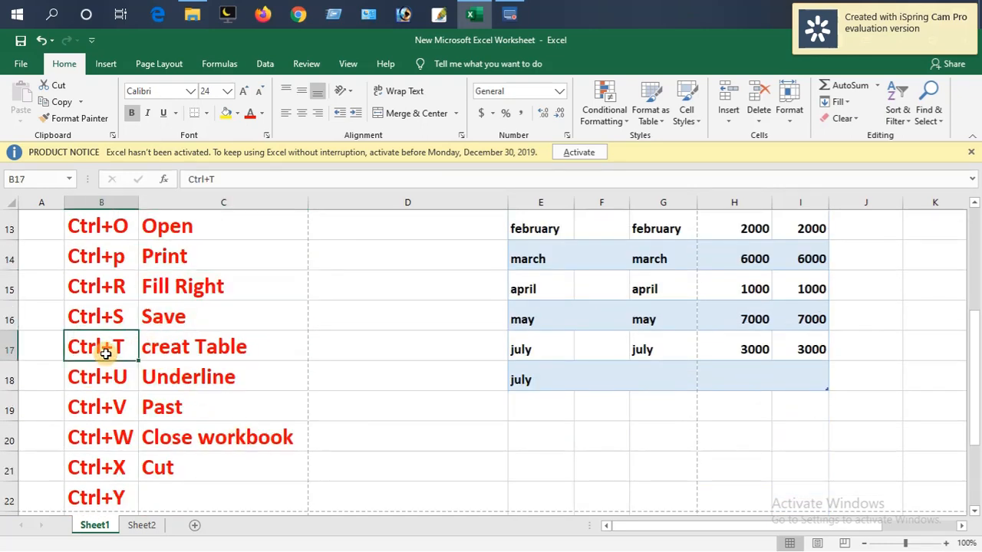
left_click(204, 347)
scroll(231, 352, "up", 1)
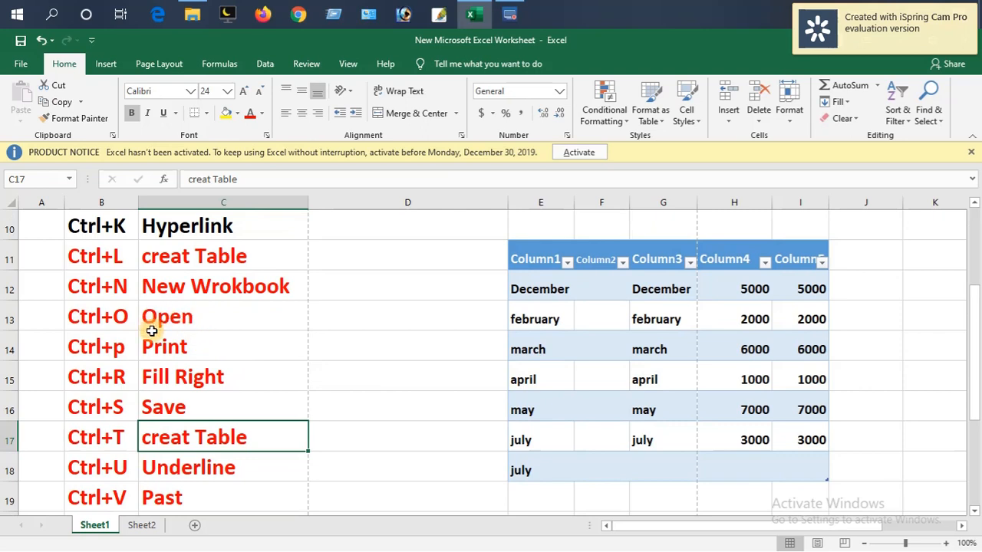
left_click(217, 264)
left_click(222, 439)
left_click(231, 263)
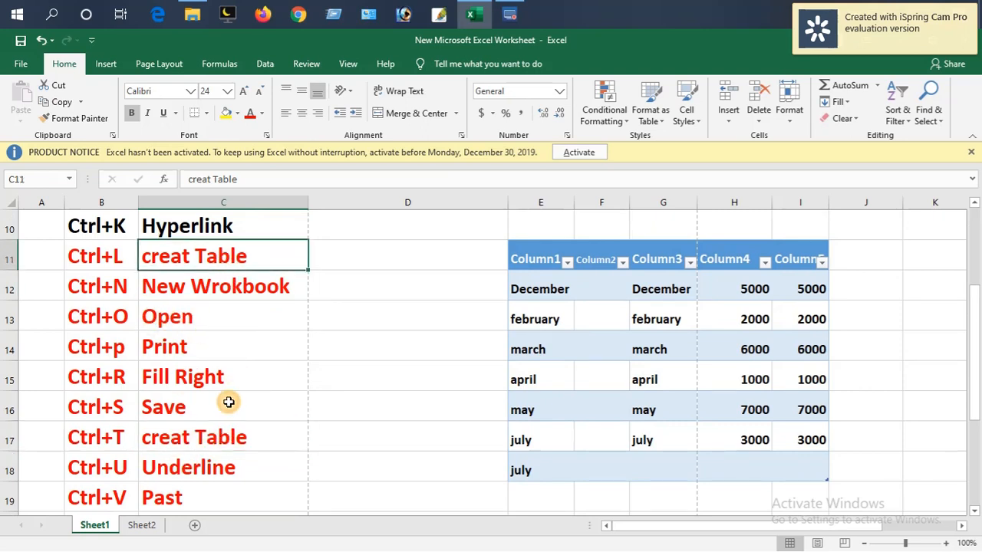
left_click(223, 438)
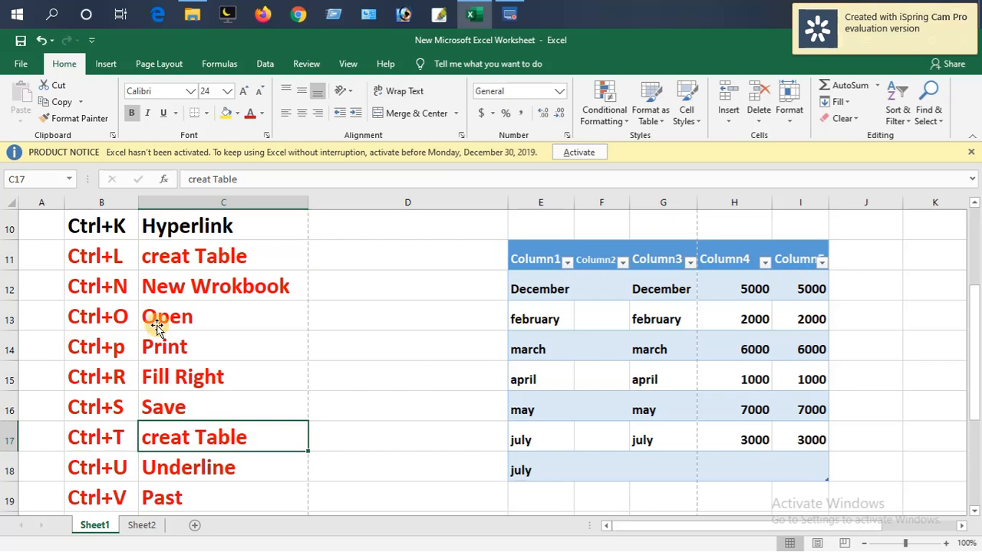
left_click(181, 258)
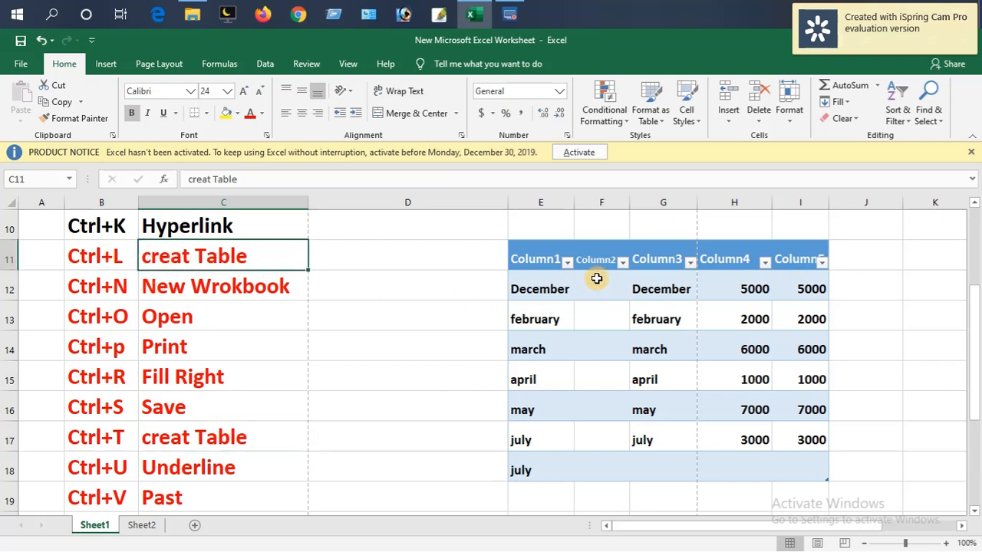
left_click(77, 438)
left_click(172, 451)
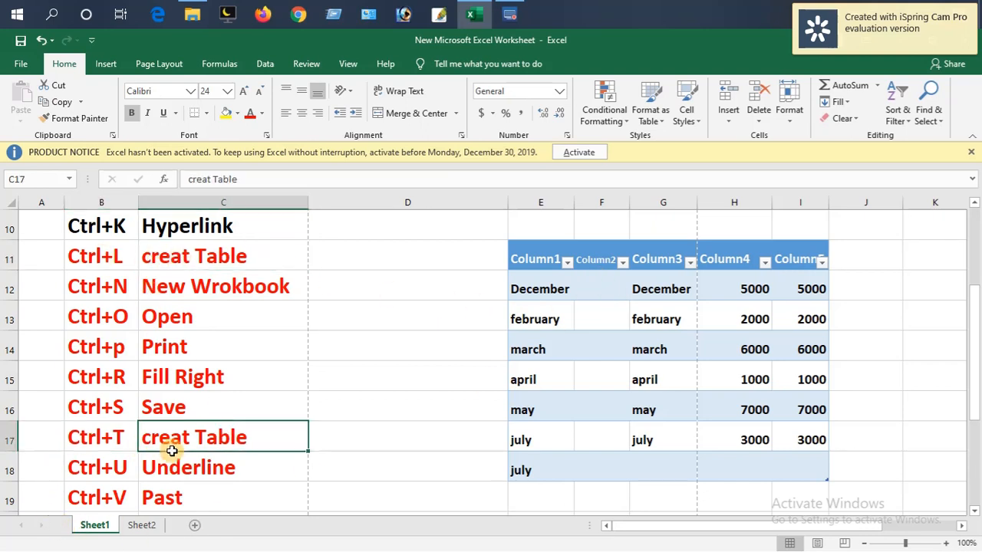
left_click(481, 375)
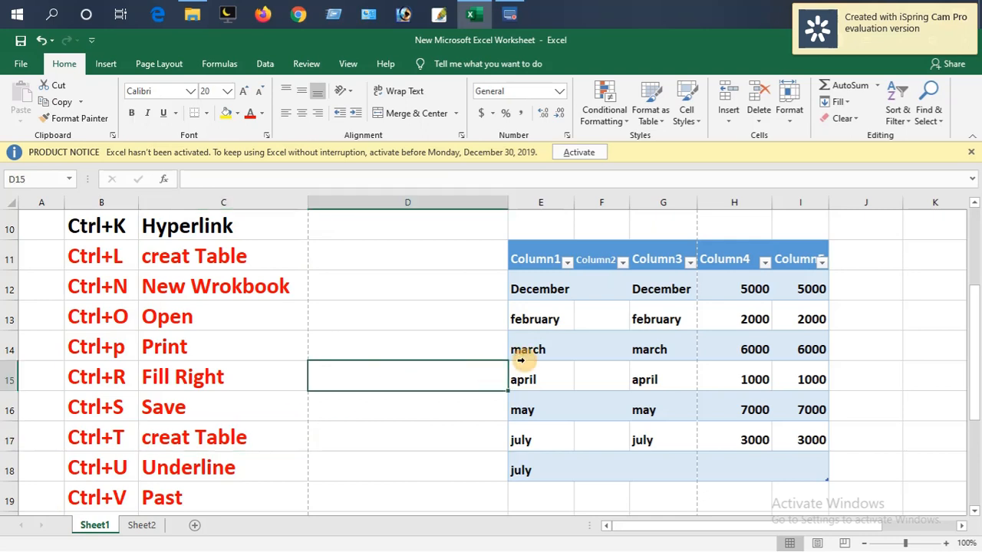
left_click(409, 332)
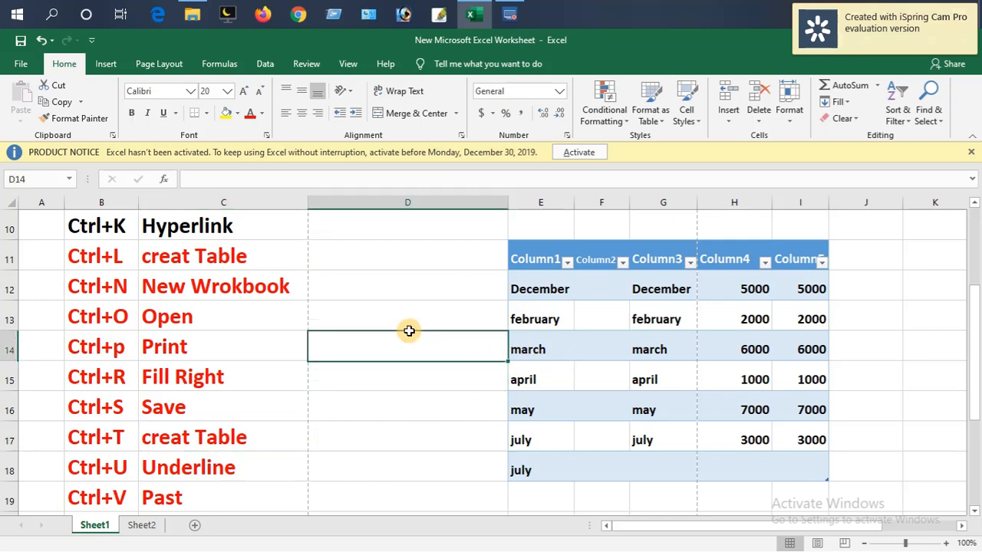
left_click(407, 380)
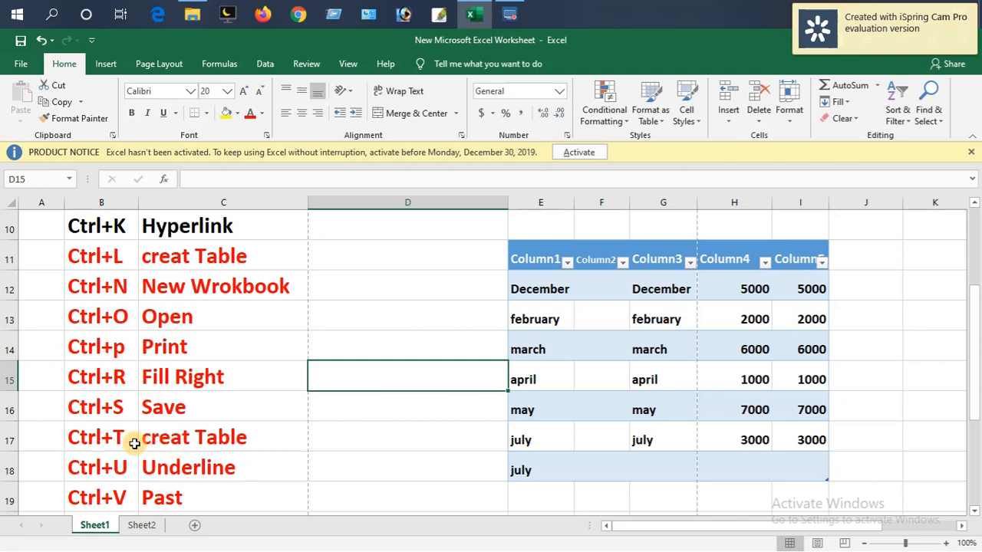
left_click(205, 443)
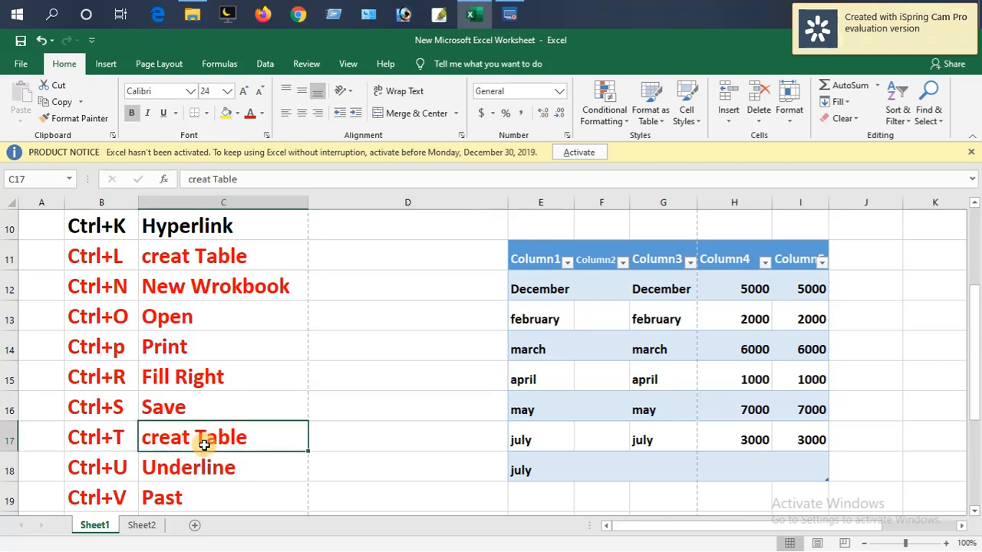
- Review the Ctrl+U Underline entry in row 18 and its neighbouring shortcut entries
scroll(236, 412, "down", 1)
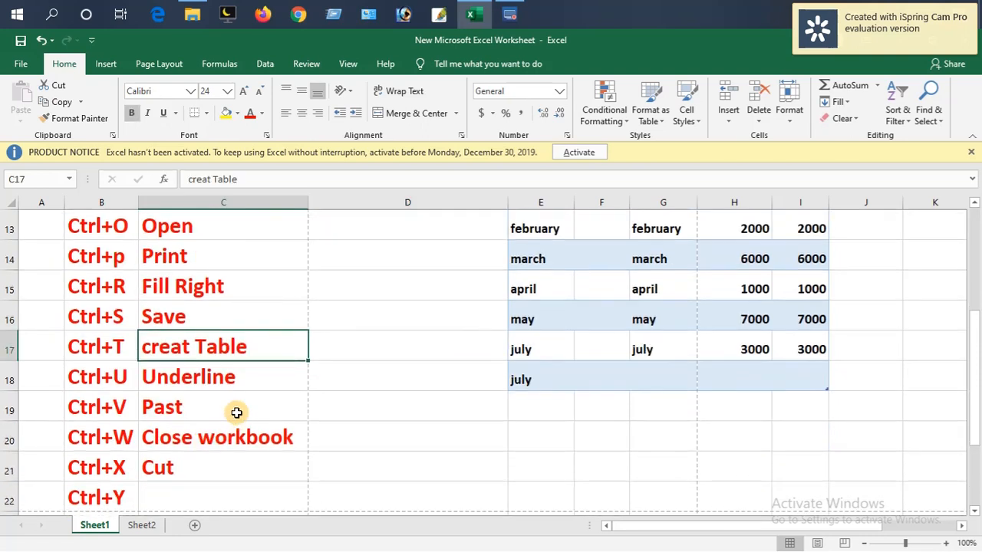
left_click(109, 382)
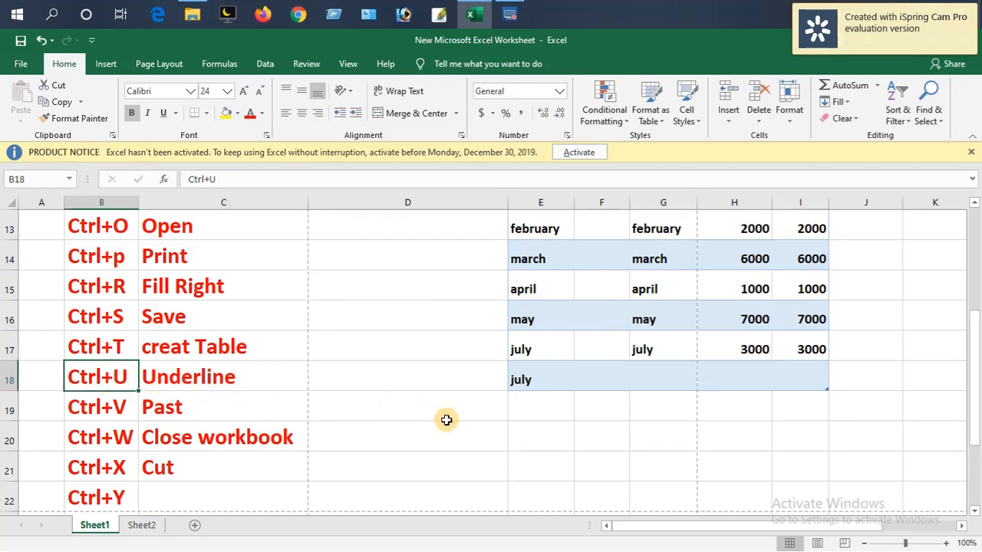
left_click(423, 418)
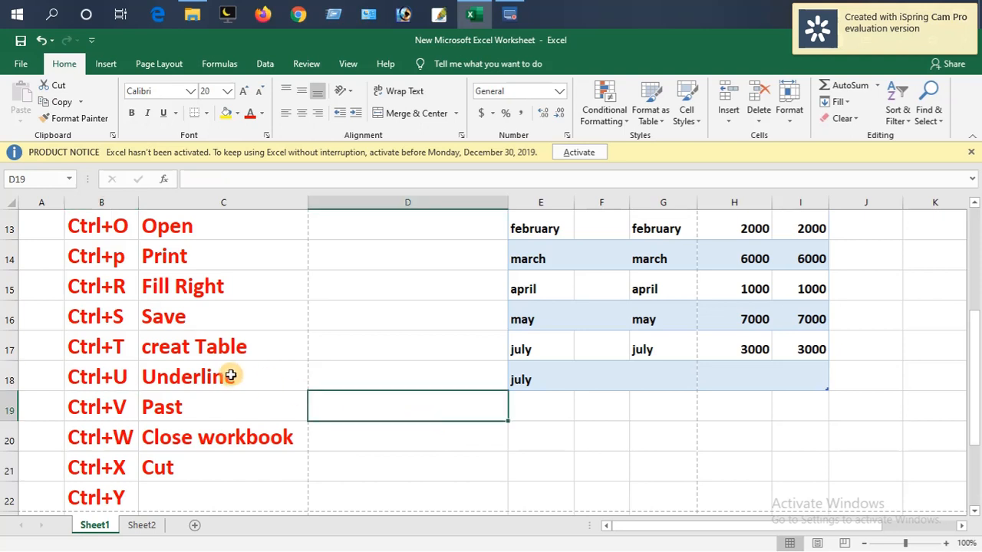
left_click(230, 376)
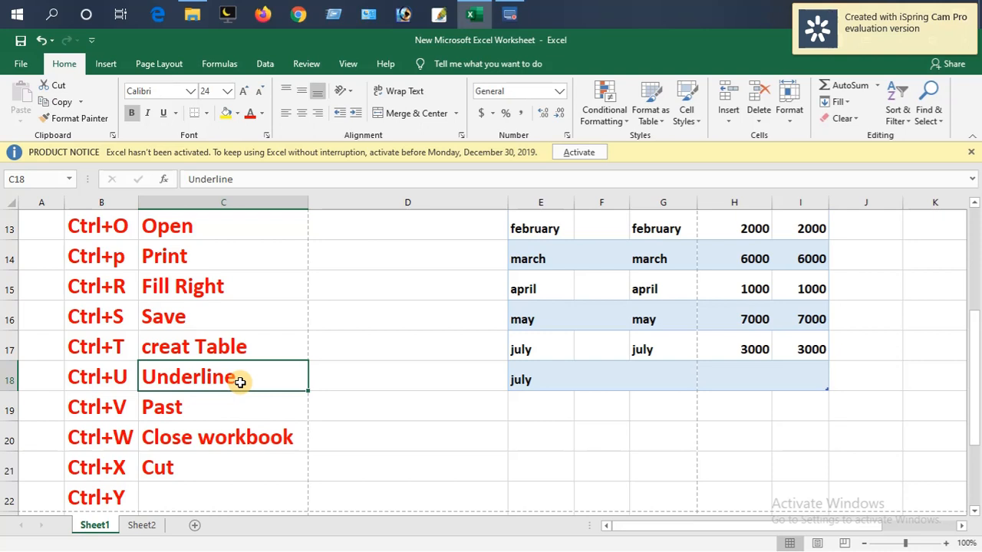
left_click(274, 434)
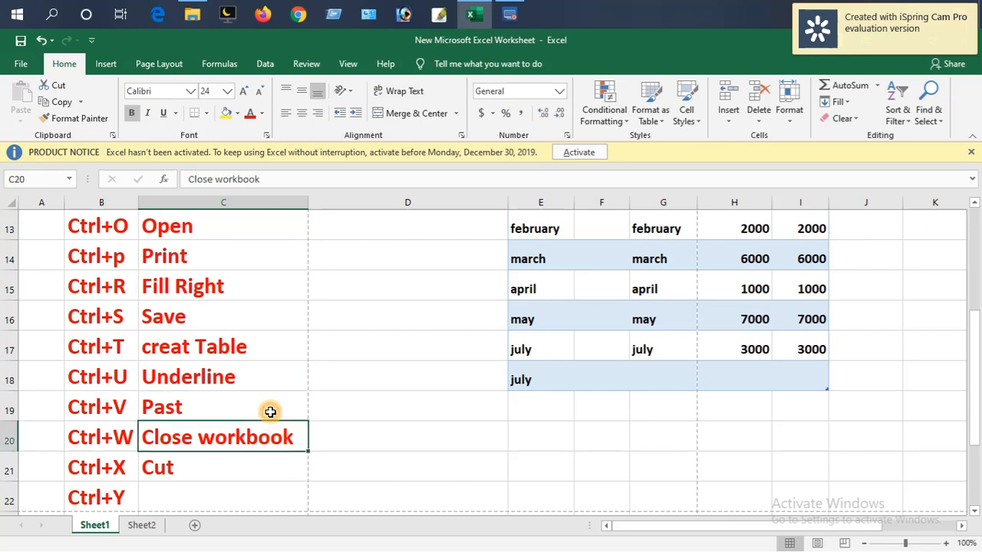
left_click(263, 383)
left_click(271, 351)
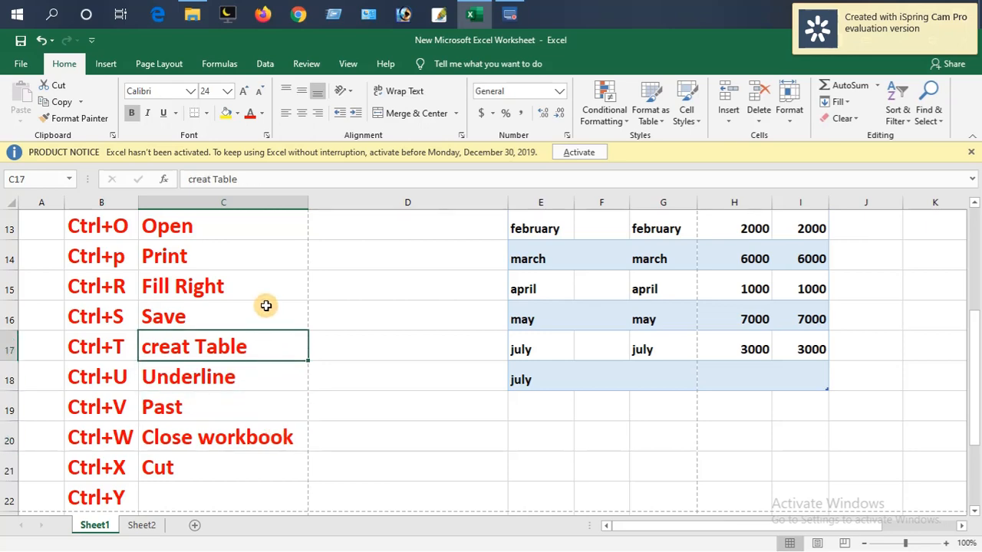
left_click(267, 306)
- Underline the December row of the table, cells E12:I12
scroll(387, 364, "up", 2)
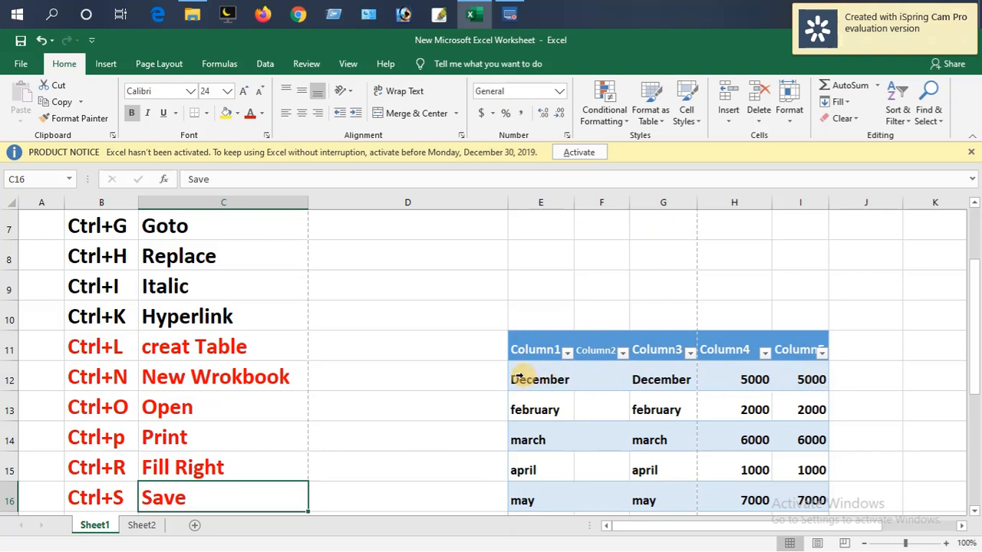
left_click_drag(536, 377, 819, 377)
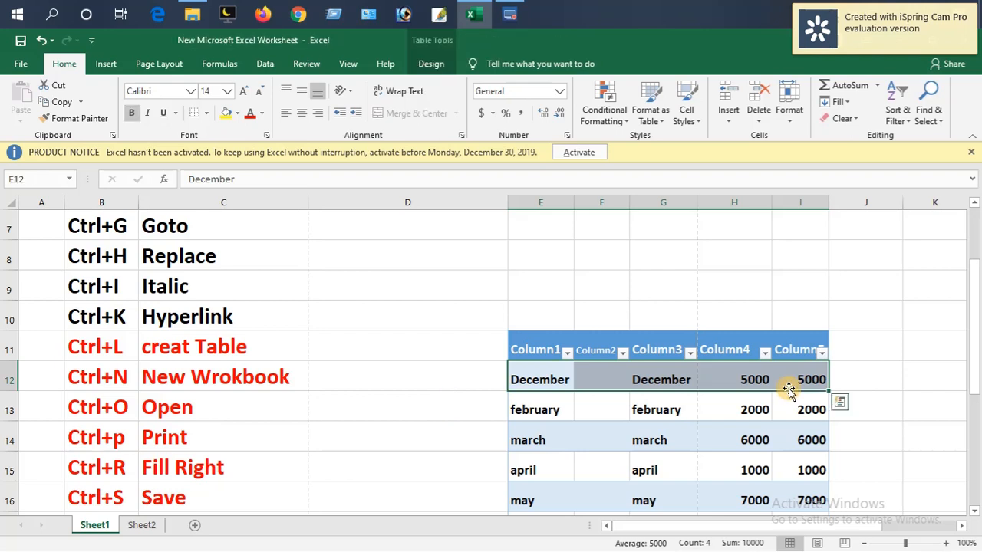
key("ctrl+u")
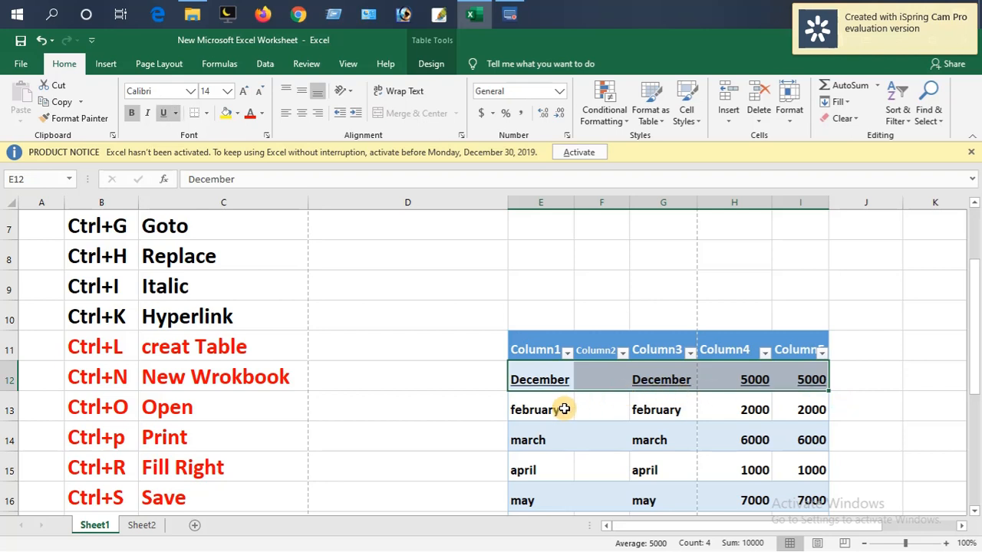
key("Down")
key("Down")
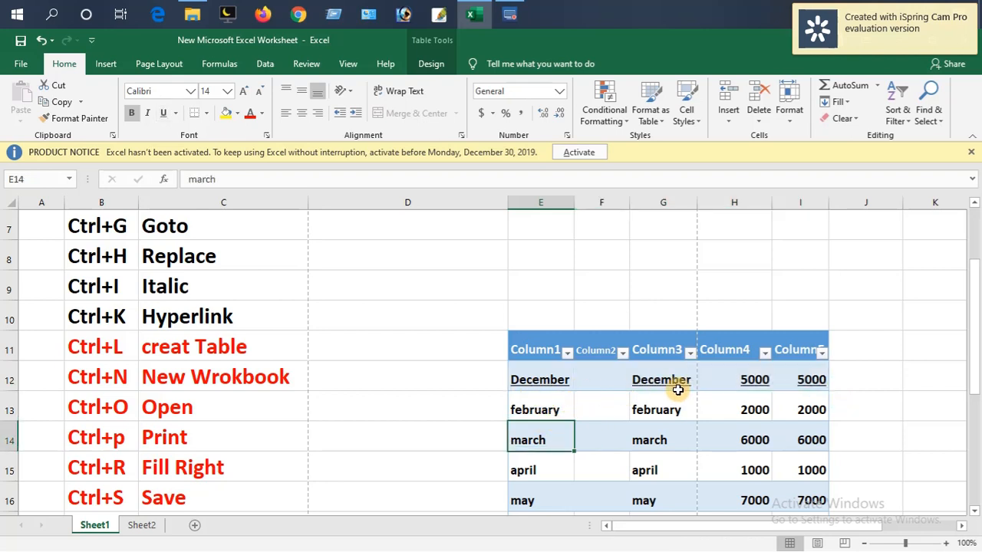
- Underline the february to july rows of the table, cells E13:I17
scroll(701, 435, "down", 1)
left_click(647, 410)
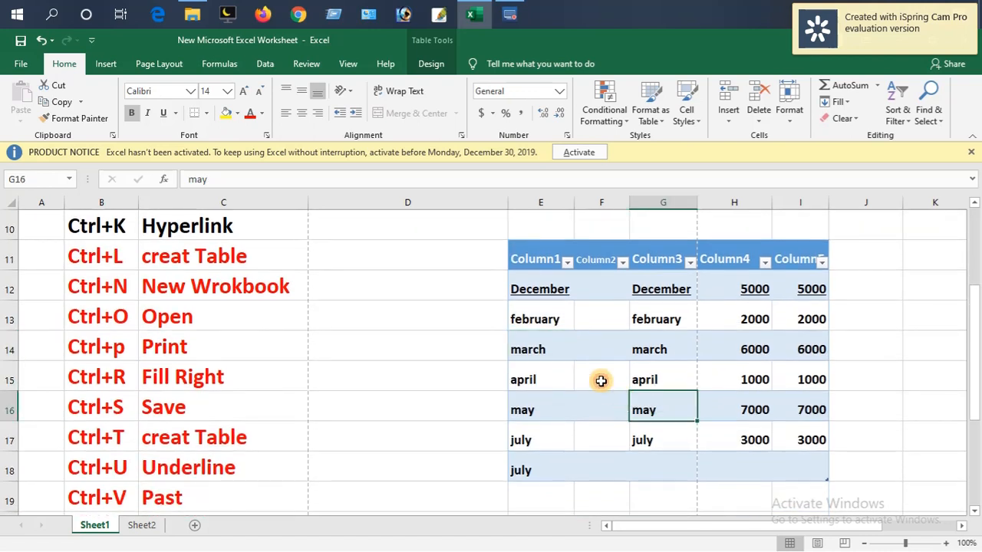
left_click_drag(534, 315, 812, 436)
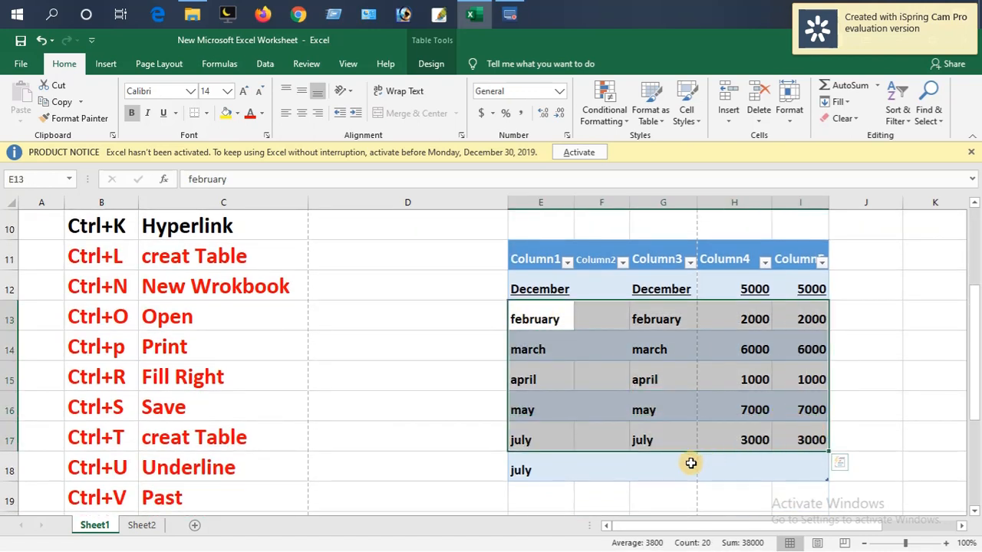
key("ctrl+u")
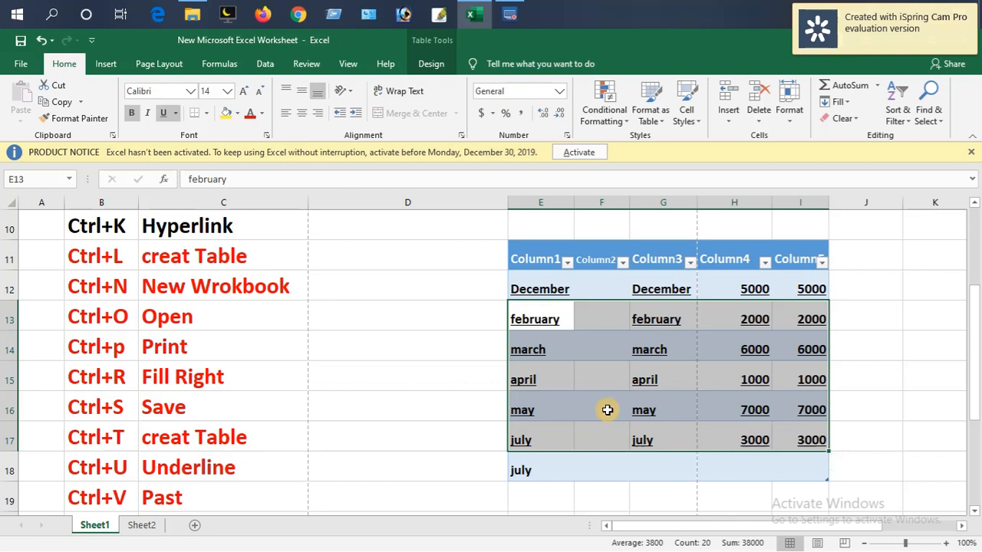
- Examine the underline formatting on individual cells in columns F, G and H of the table
left_click(602, 410)
left_click(594, 380)
left_click(589, 349)
left_click(588, 321)
left_click(659, 378)
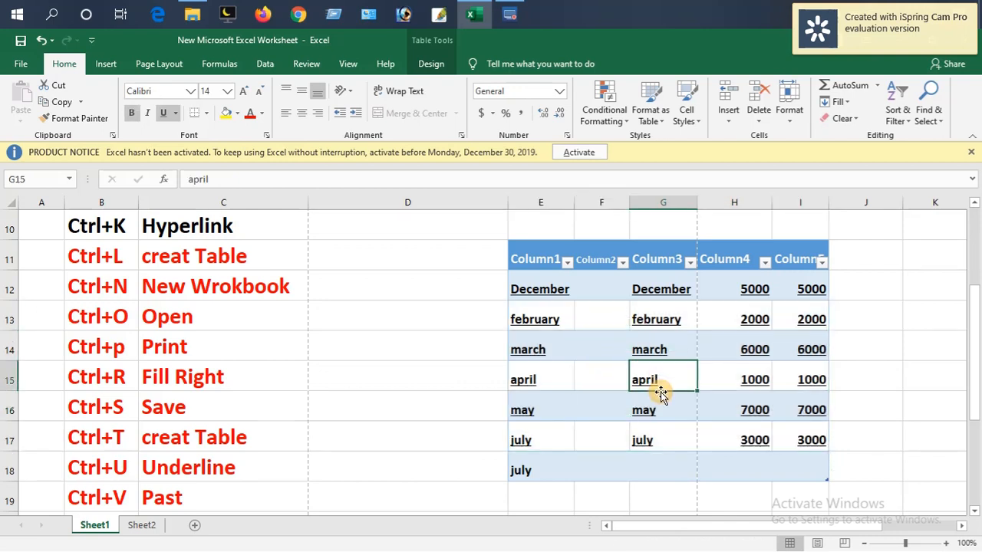
left_click(658, 412)
left_click(669, 441)
left_click(738, 413)
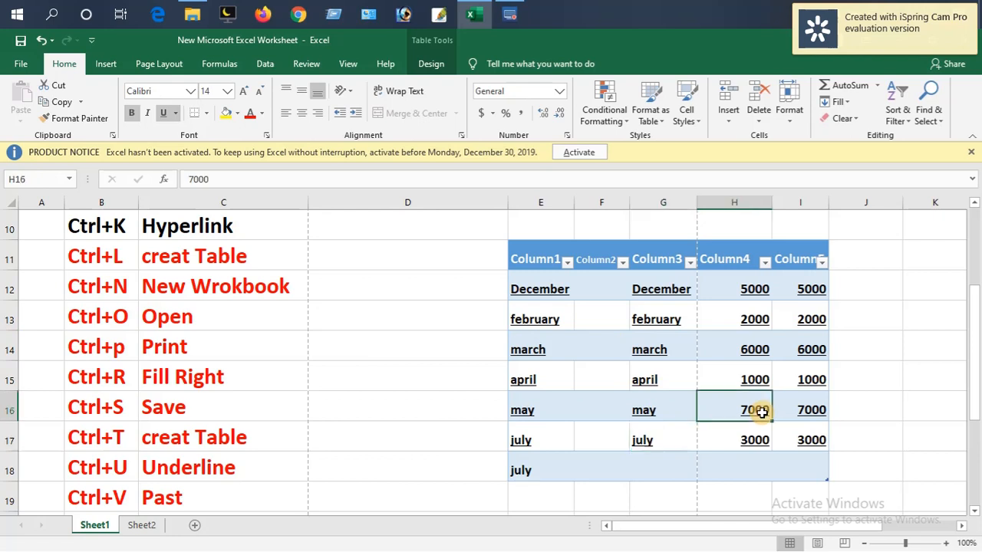
left_click(748, 380)
left_click(751, 349)
left_click(754, 319)
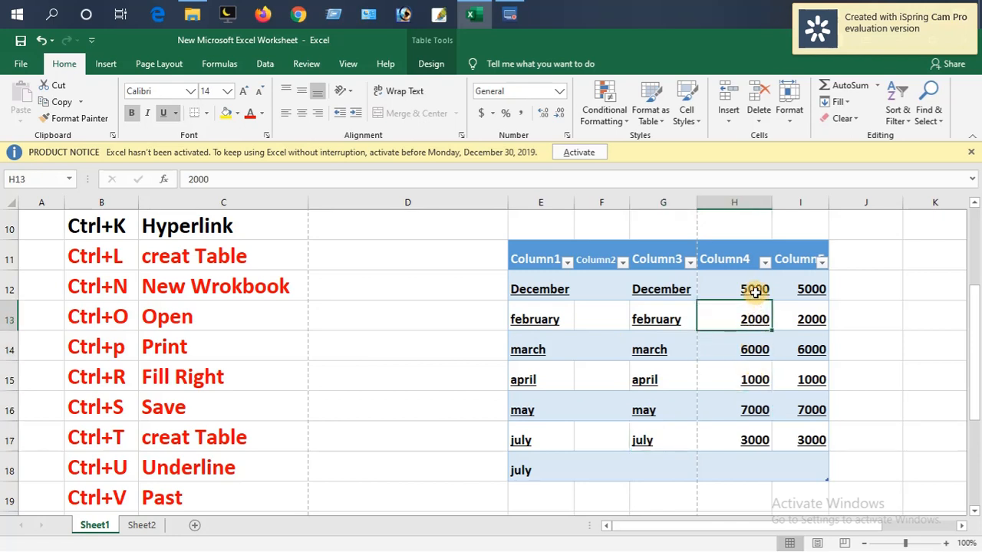
left_click(755, 291)
left_click(754, 326)
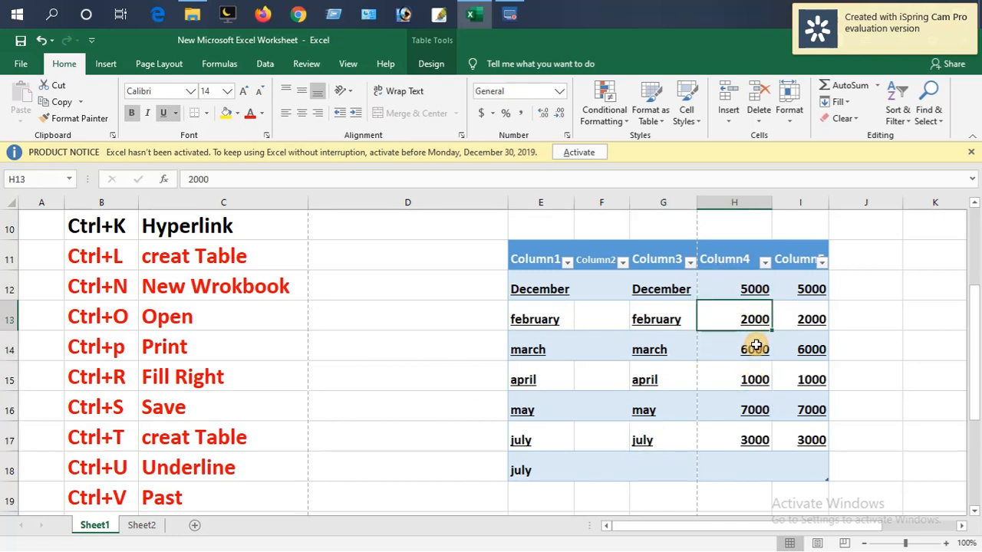
left_click(754, 347)
left_click(751, 439)
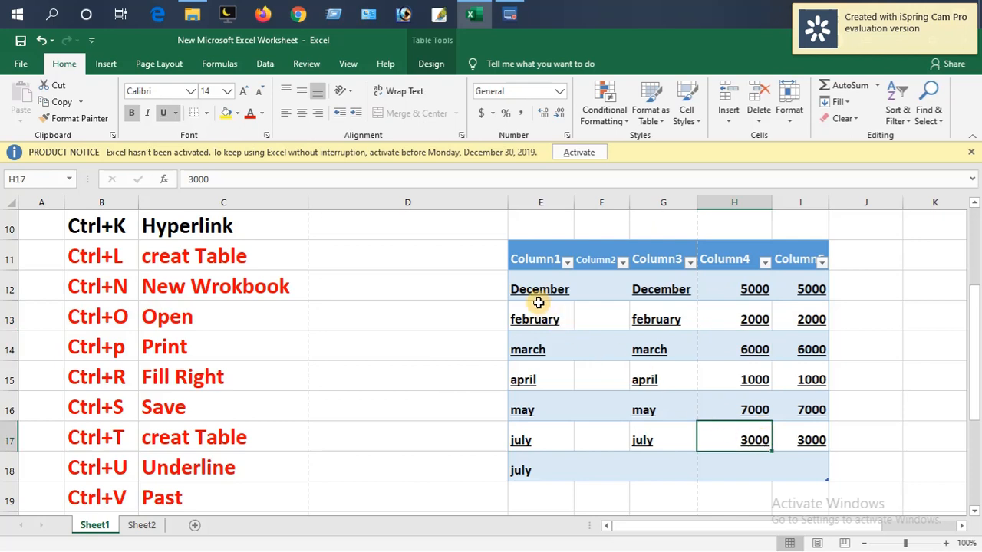
- Remove the underline from all of the table's data rows, cells E12:I18
left_click_drag(539, 288, 824, 465)
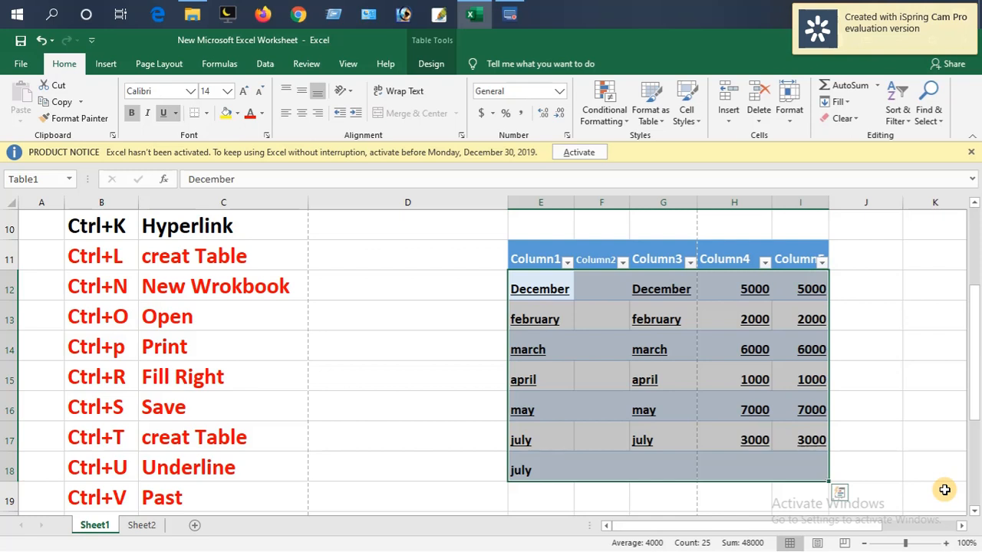
key("ctrl+u")
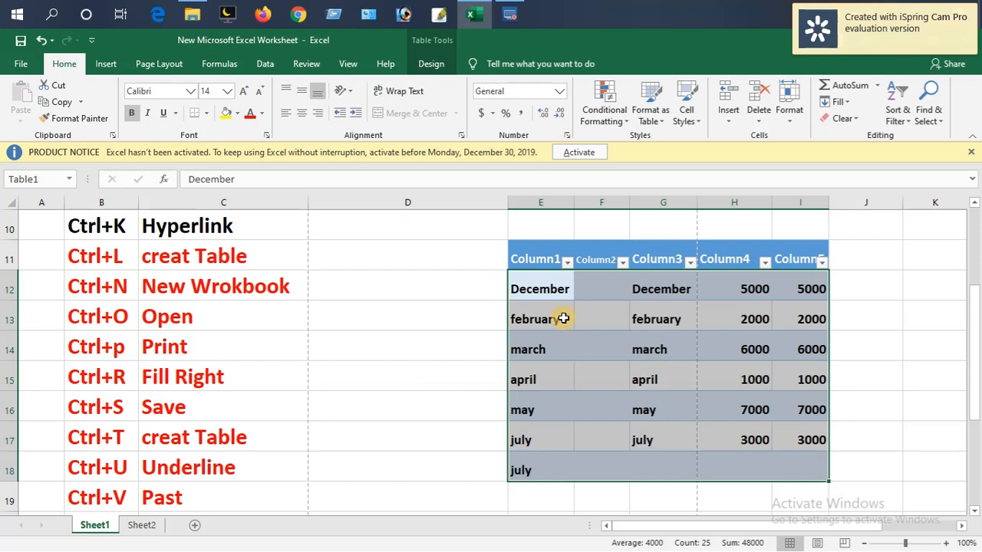
left_click(561, 317)
left_click(405, 415)
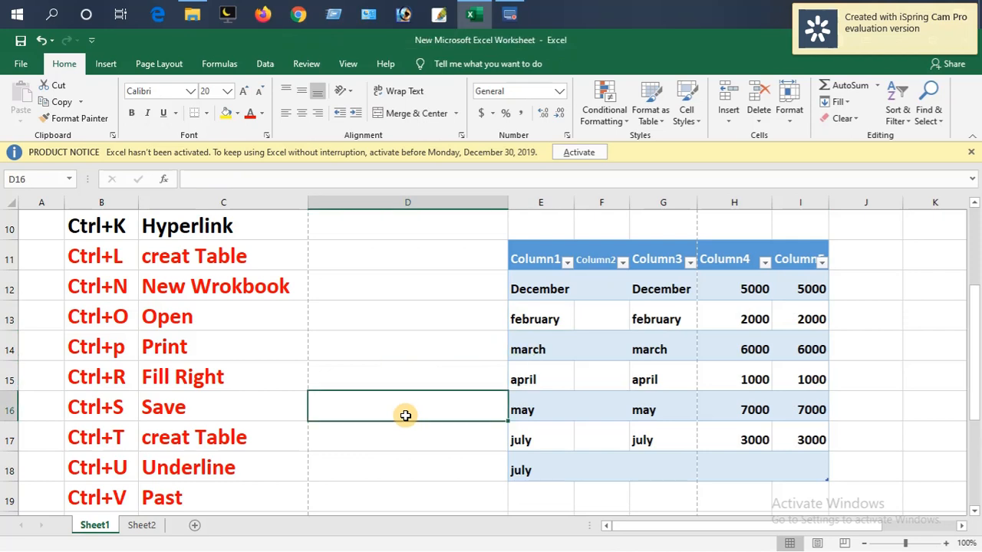
left_click(445, 352)
left_click(541, 291)
left_click(445, 348)
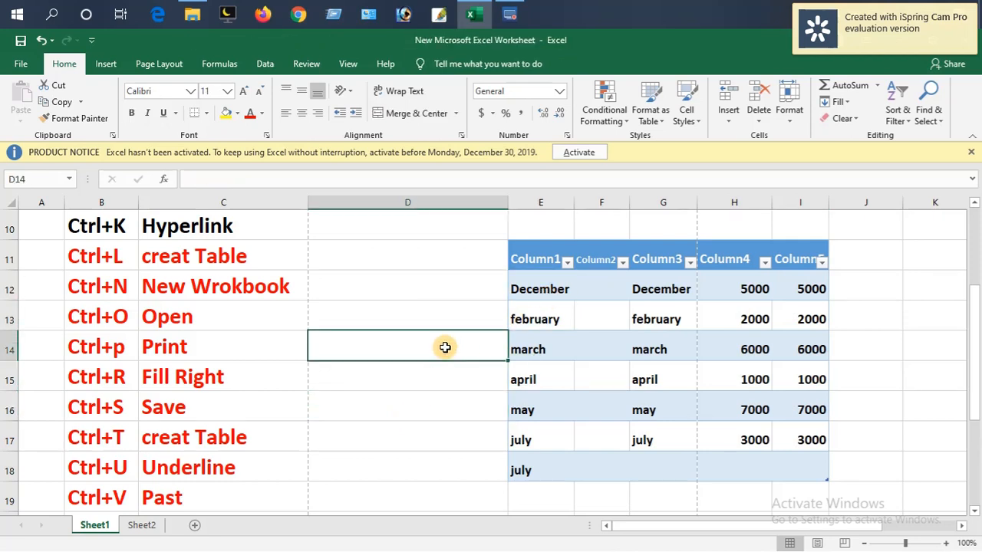
- Select the Past entry in C19 and its Ctrl+V shortcut in B19
scroll(348, 410, "down", 1)
left_click(178, 414)
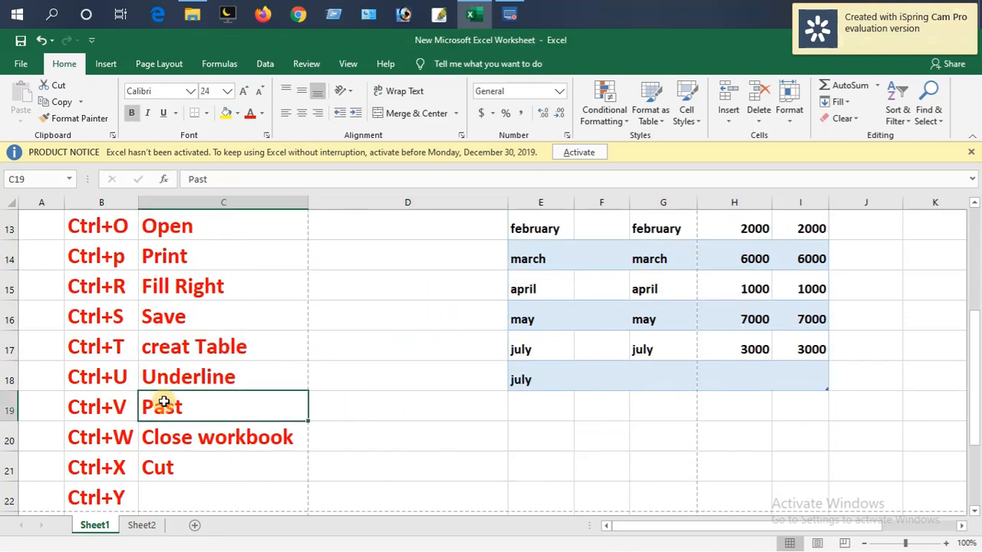
left_click(103, 412)
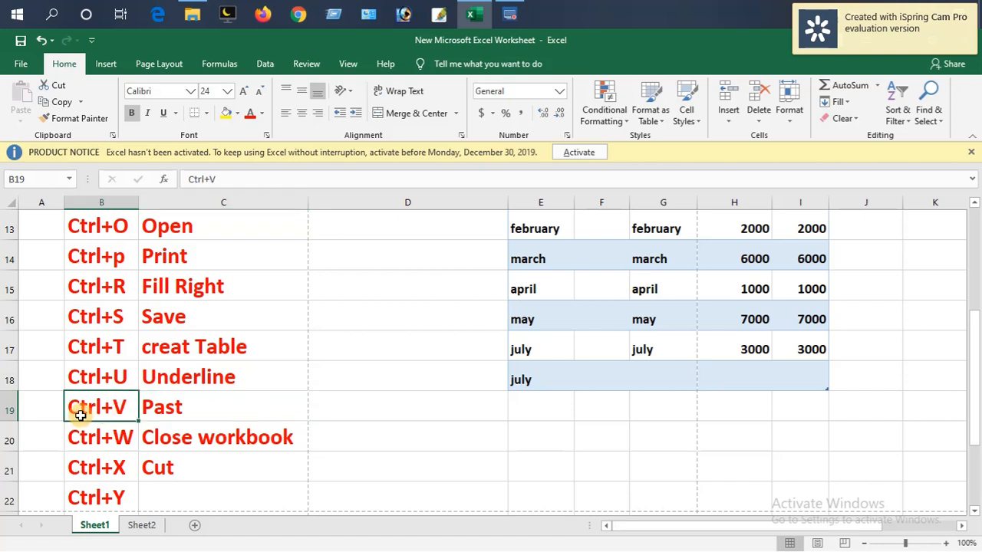
left_click(174, 410)
left_click(100, 415)
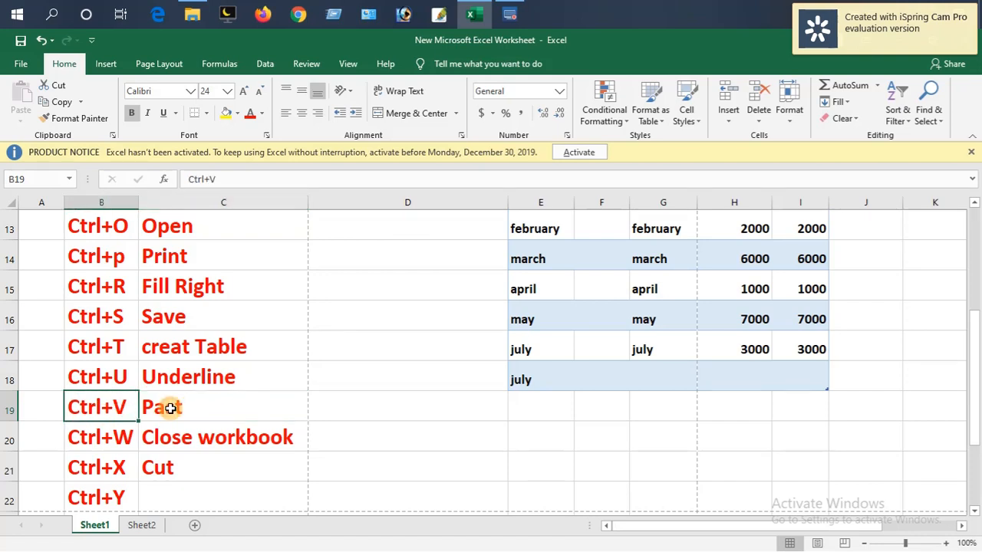
left_click(169, 409)
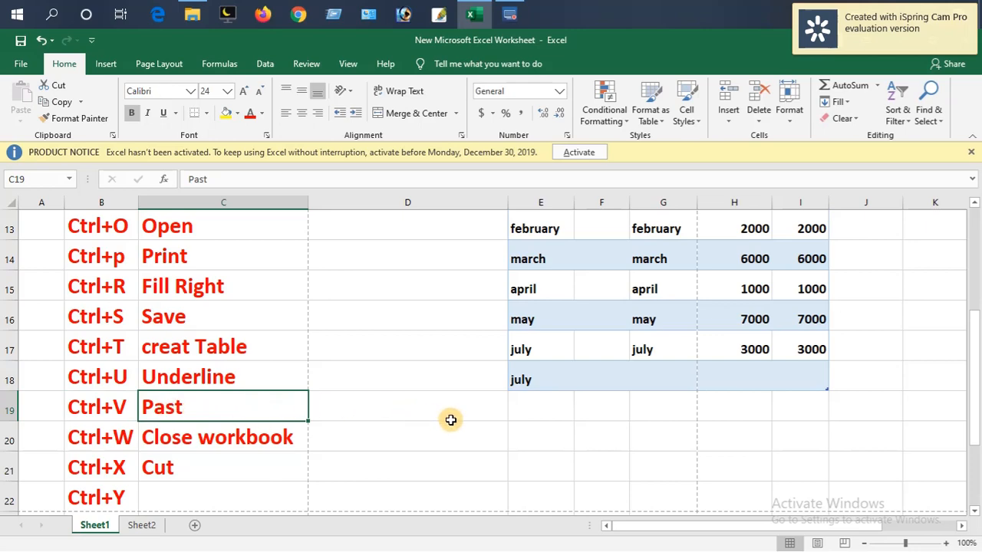
- Copy the month names in E12:E18 from the table's first column
scroll(455, 420, "down", 1)
scroll(533, 414, "up", 2)
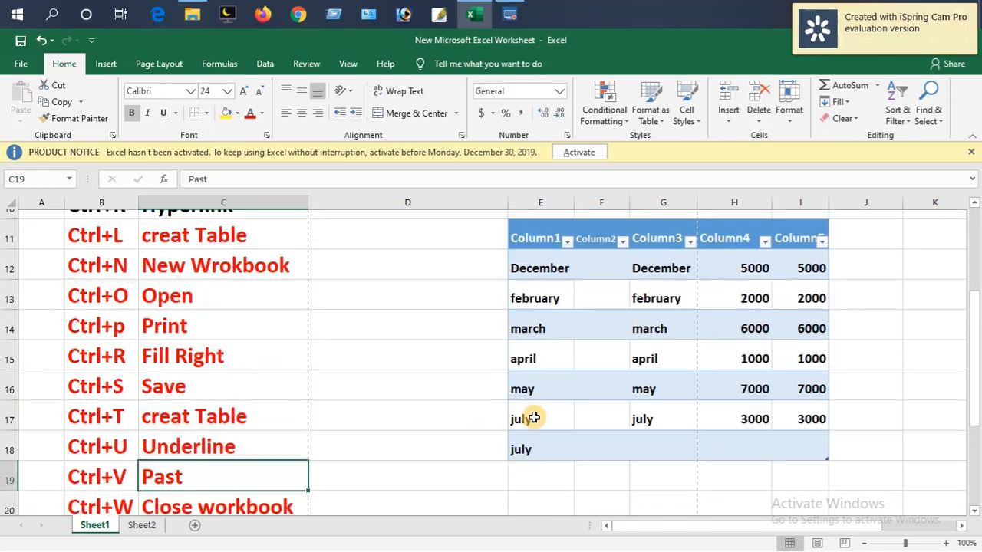
left_click(463, 379)
left_click(561, 341)
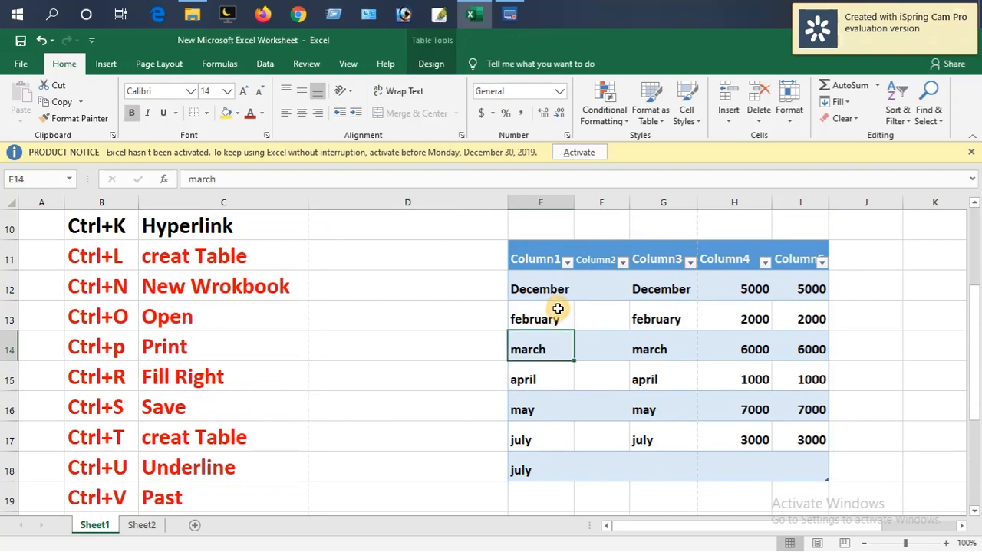
left_click(545, 290)
left_click_drag(546, 290, 551, 469)
key("ctrl+c")
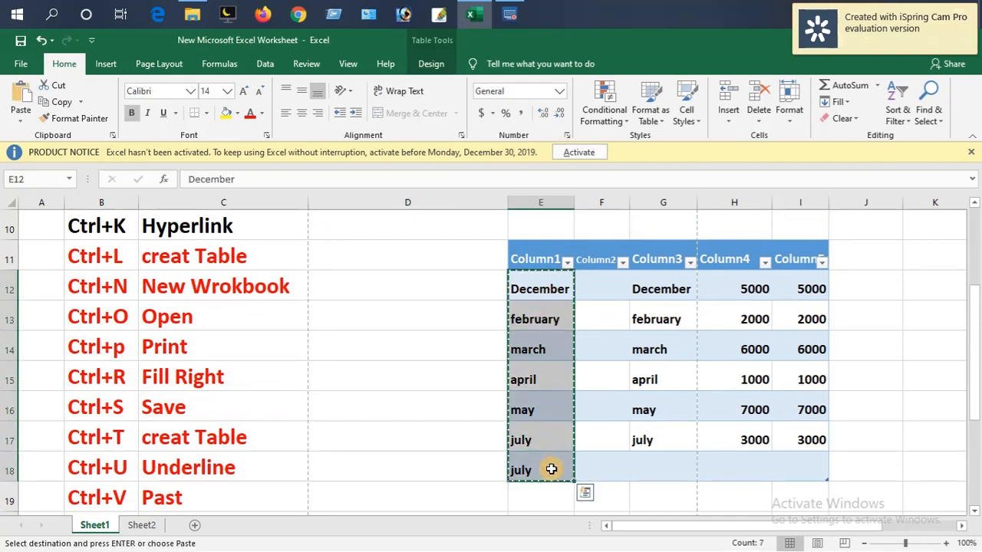
- Paste the copied month names into column E below the table, starting at E26
left_click(405, 358)
scroll(481, 373, "up", 3)
scroll(481, 374, "down", 8)
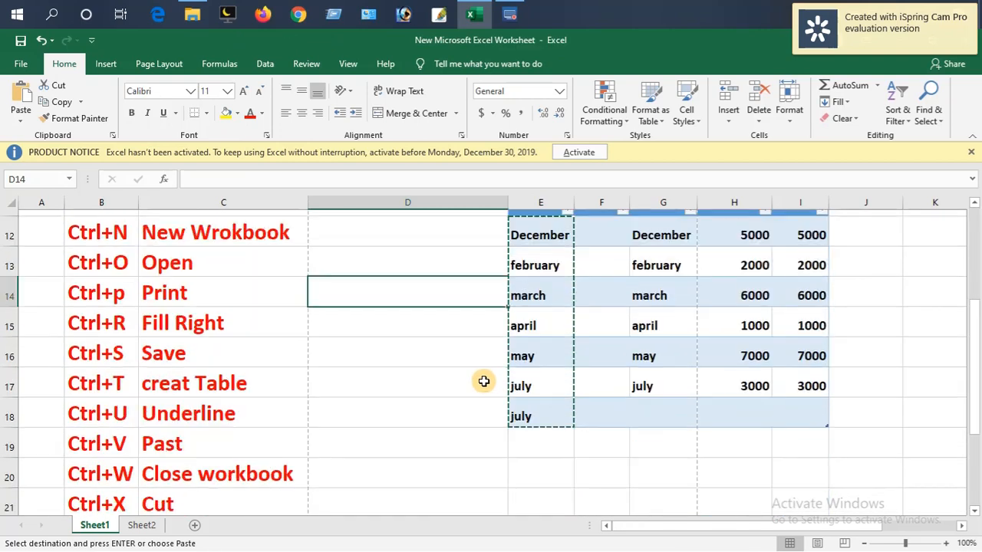
left_click(540, 232)
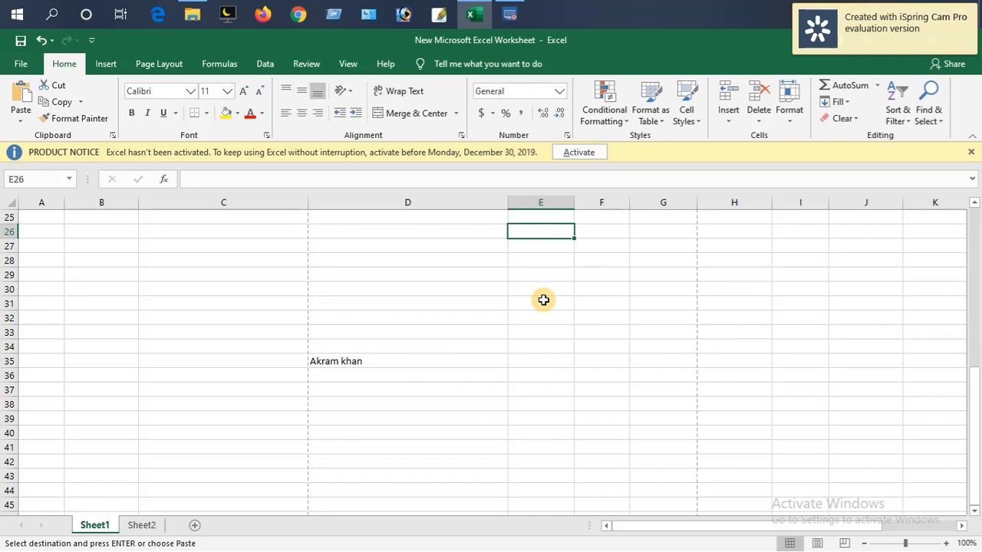
key("ctrl+v")
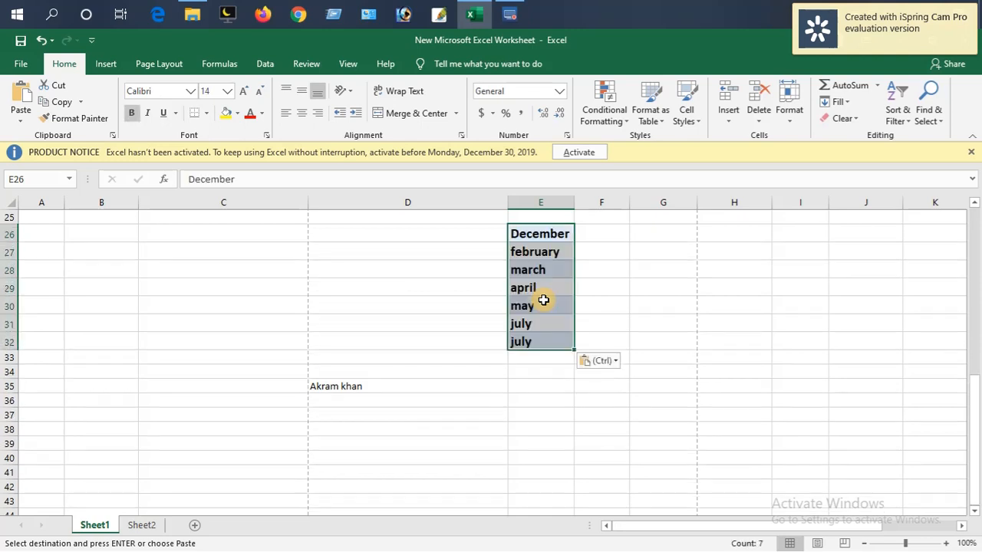
- Examine the pasted month entries one by one in E26:E32
left_click(610, 306)
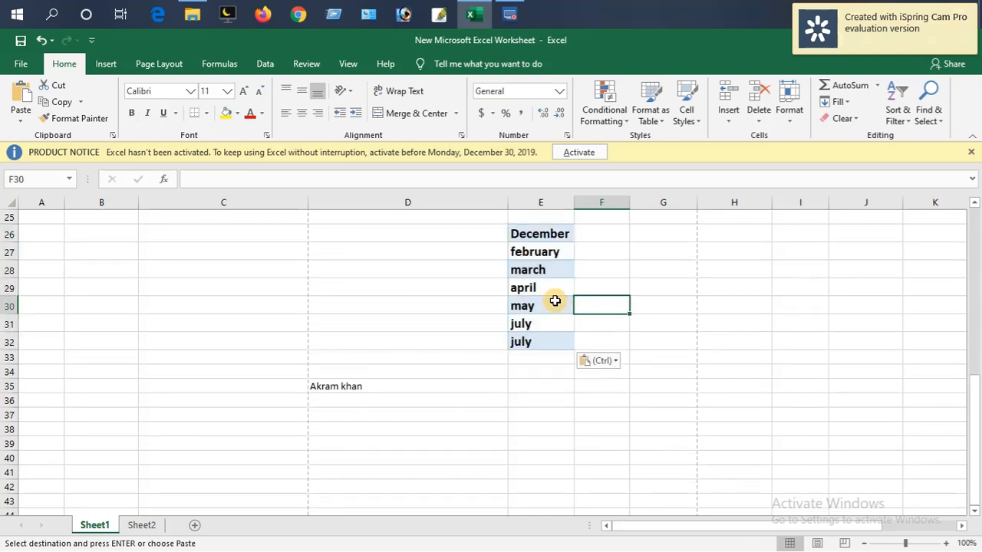
left_click(530, 262)
left_click(537, 234)
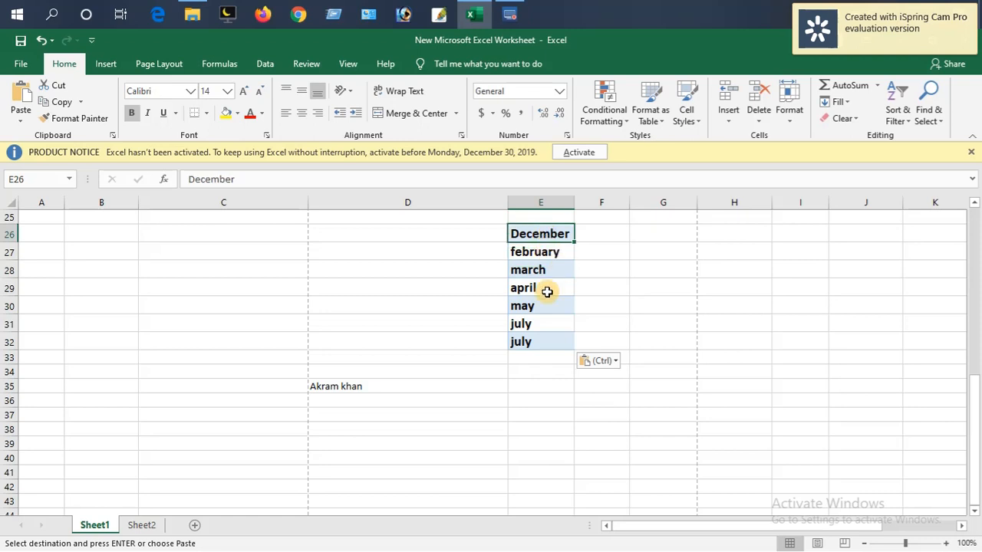
left_click(540, 339)
left_click(541, 323)
left_click(545, 305)
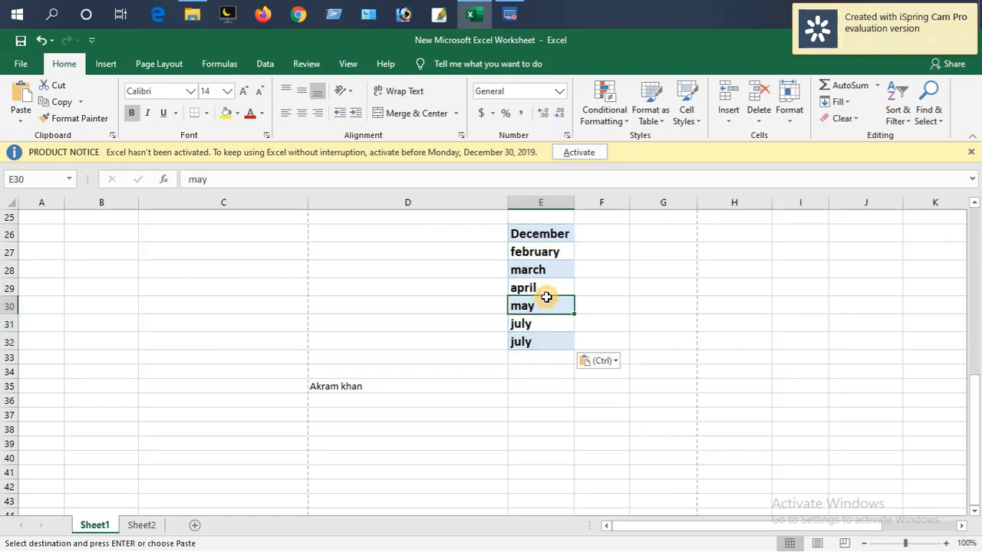
left_click(550, 270)
left_click(552, 252)
left_click(552, 232)
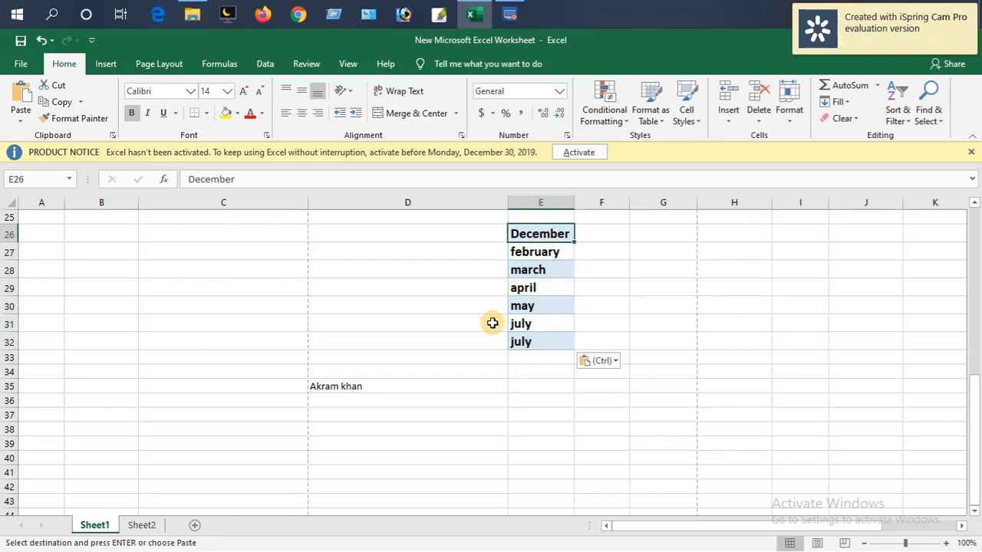
left_click(555, 265)
left_click(552, 237)
left_click(550, 285)
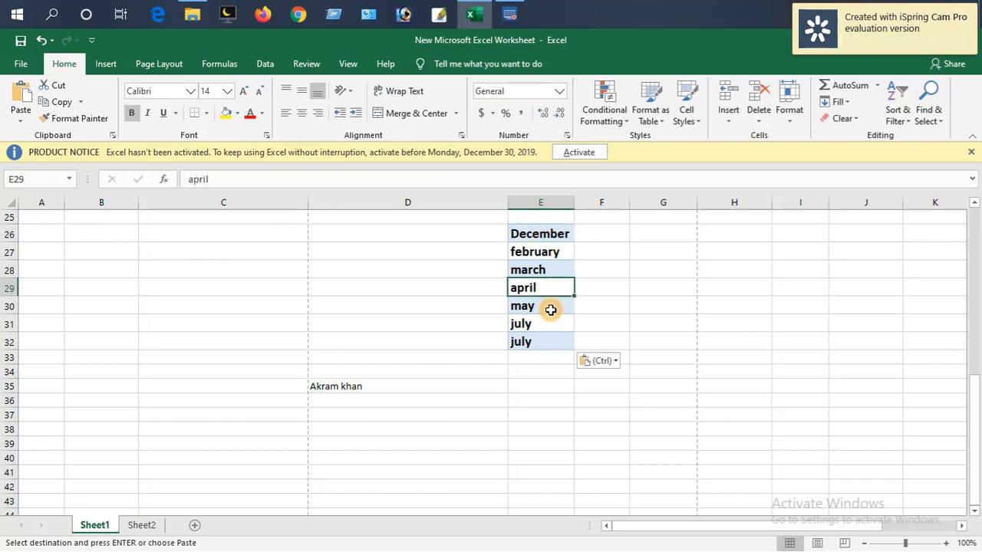
left_click(553, 307)
left_click(551, 322)
left_click(553, 341)
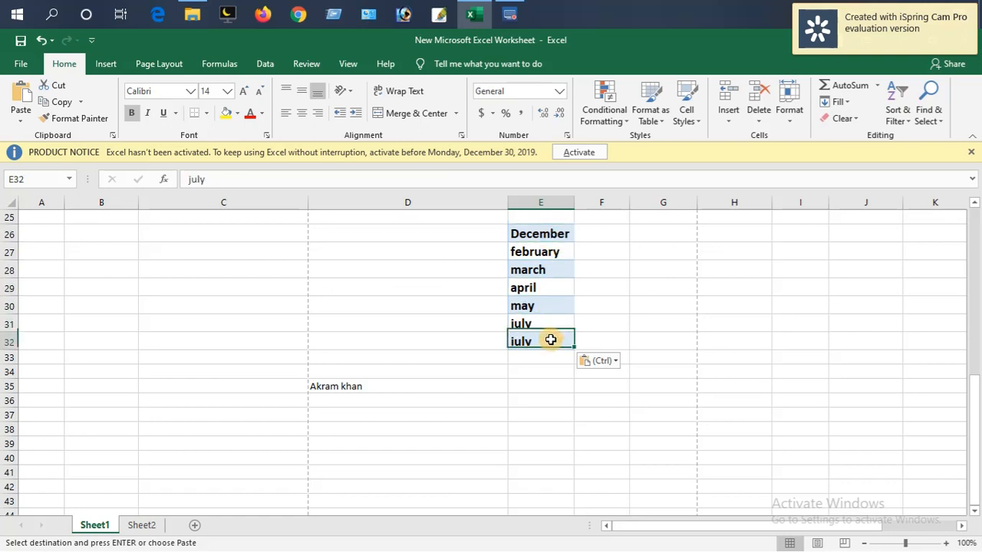
- Return to the shortcut list and select the Close workbook entry in C20
left_click(485, 300)
scroll(485, 300, "up", 3)
scroll(485, 300, "up", 4)
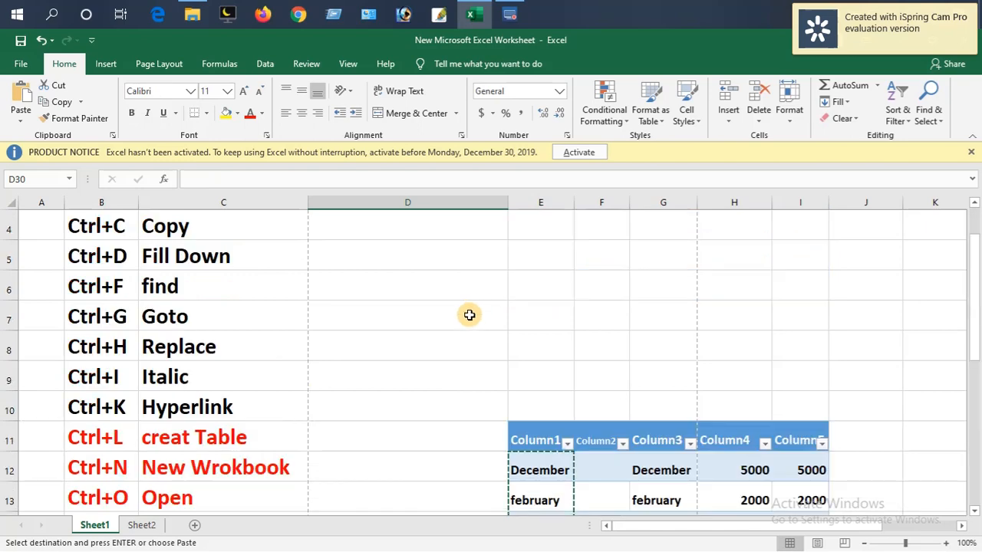
scroll(457, 350, "down", 2)
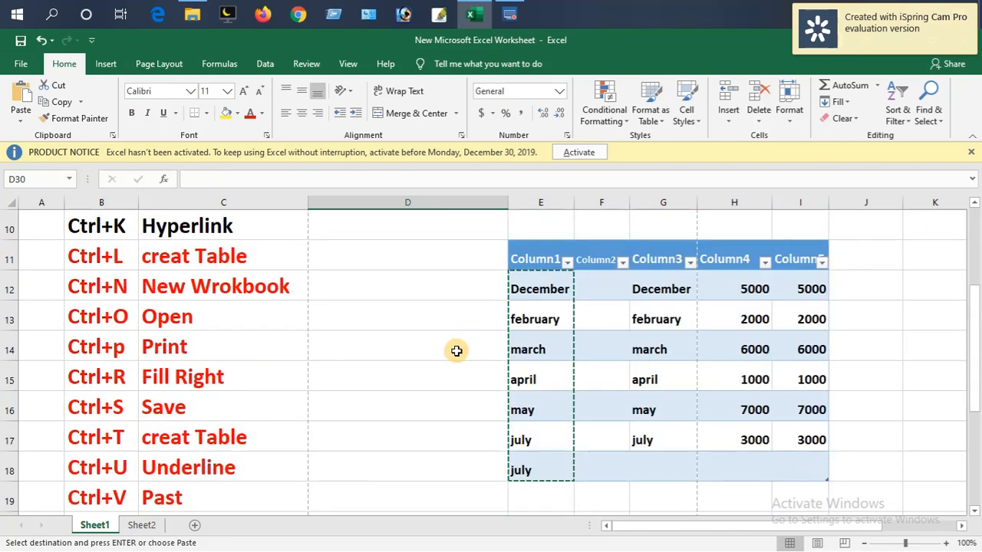
left_click(459, 363)
scroll(460, 363, "down", 2)
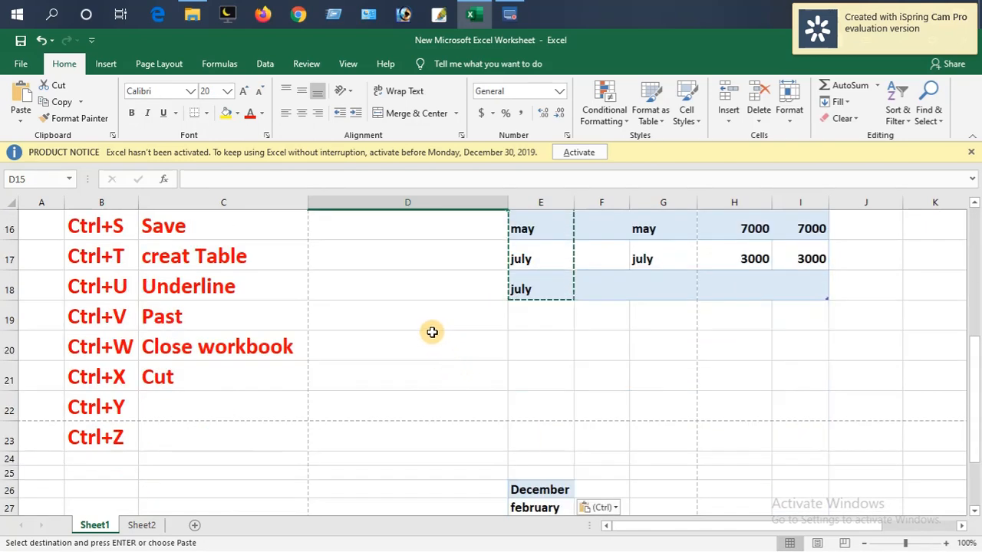
left_click(392, 320)
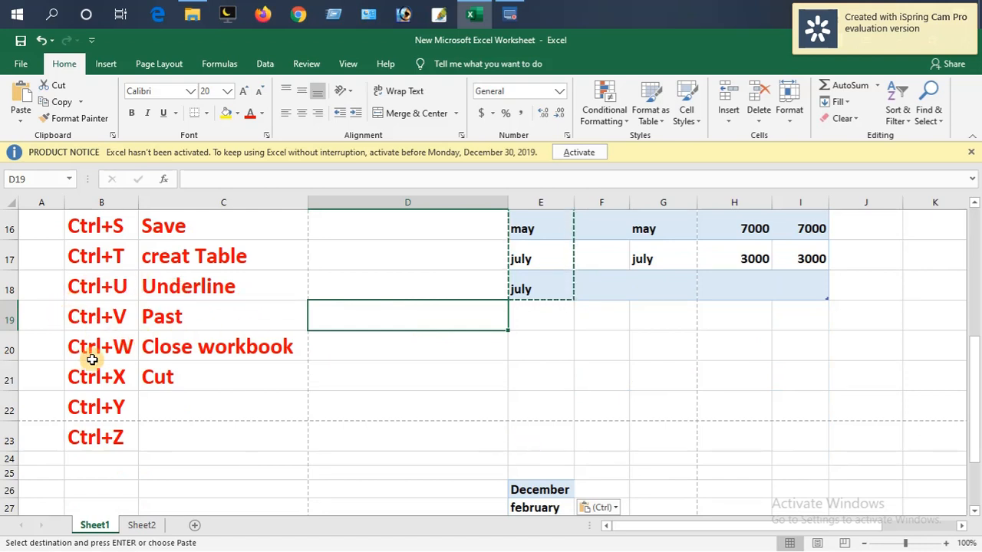
left_click(218, 351)
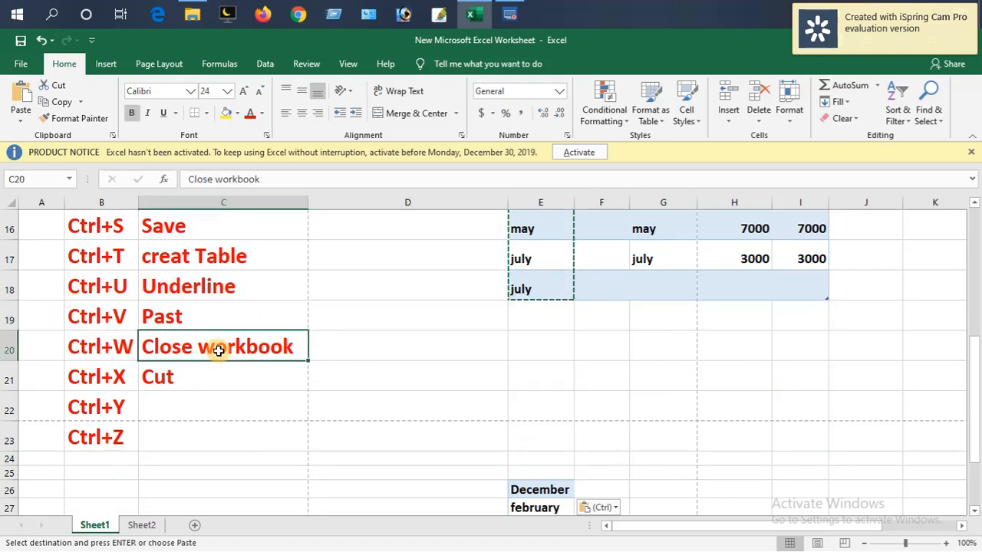
- Create a new blank workbook
left_click(418, 339)
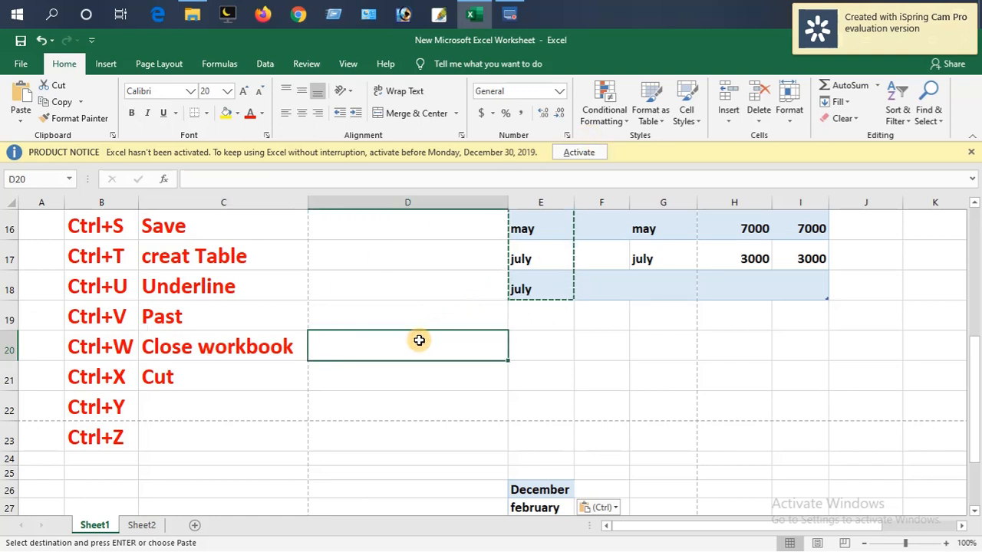
left_click(419, 340)
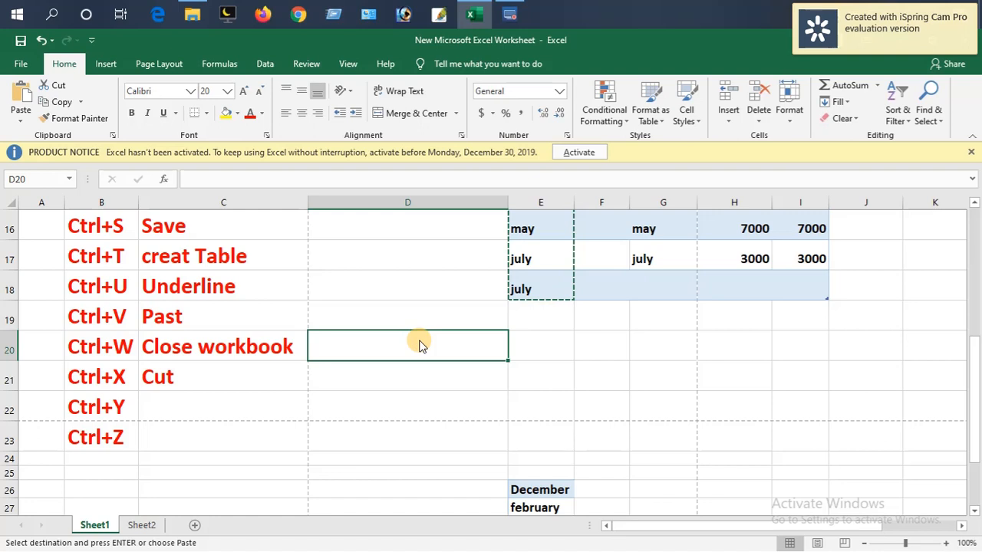
key("ctrl+n")
left_click(411, 291)
left_click(328, 265)
left_click(243, 262)
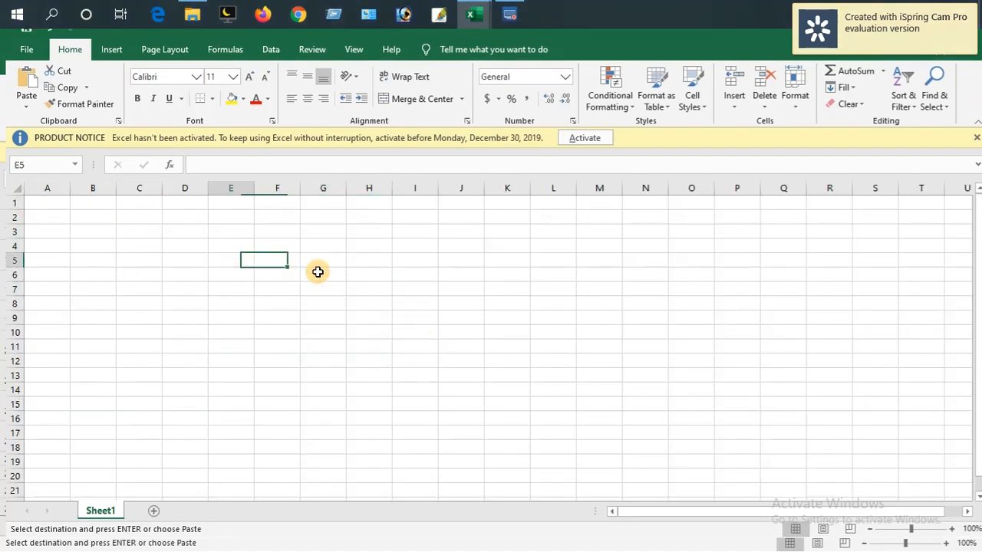
- Enter the sample text dgdfgfd in H7, ddgdfg in L9 and gfdgfd in G3 of the new workbook
left_click(367, 290)
type("dgdfgfd")
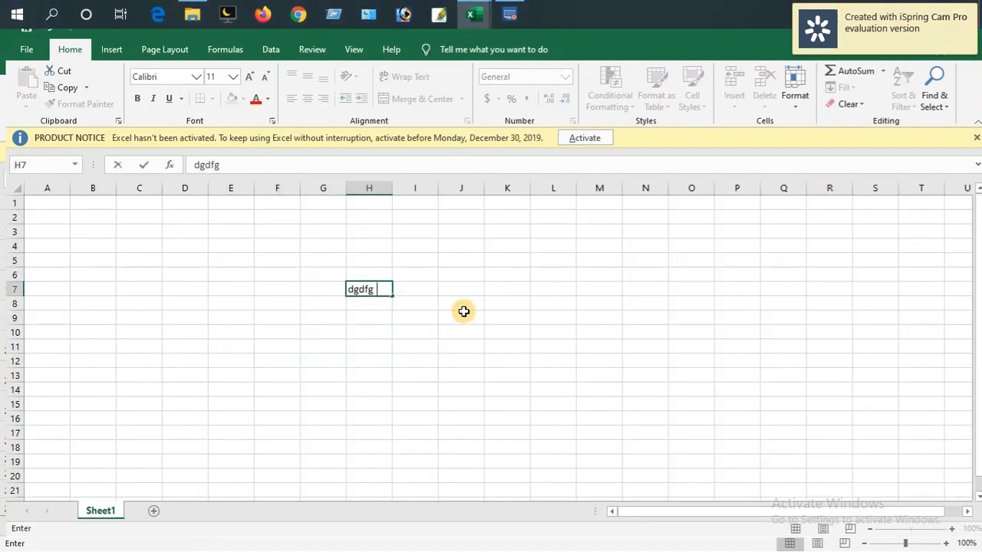
left_click(531, 319)
type("ddgdfg")
left_click(341, 228)
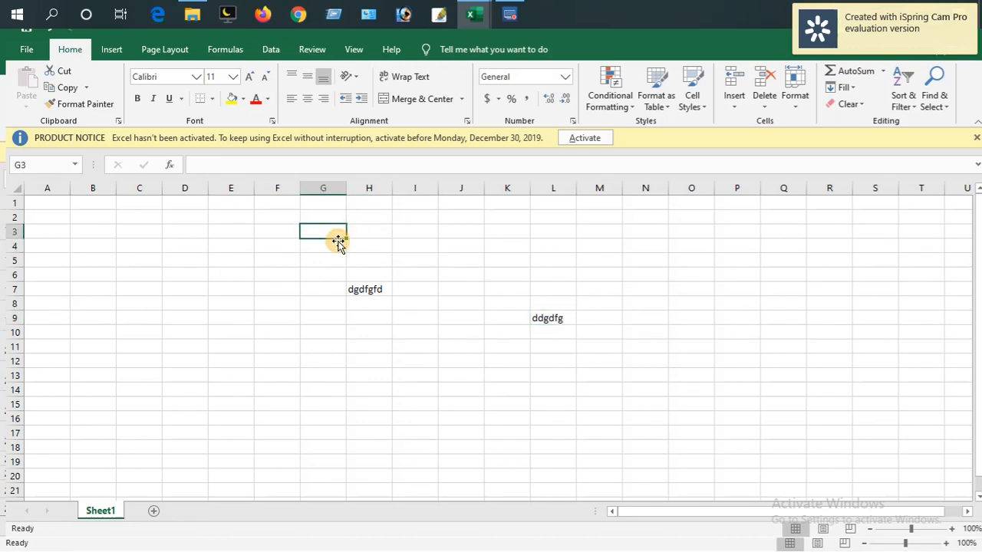
type("gfdgfd")
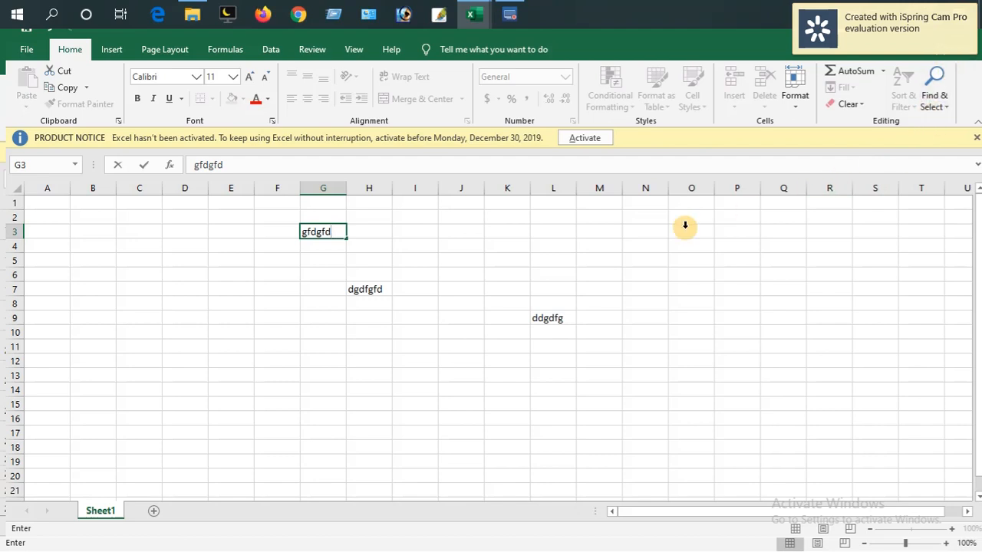
left_click(305, 318)
left_click(277, 289)
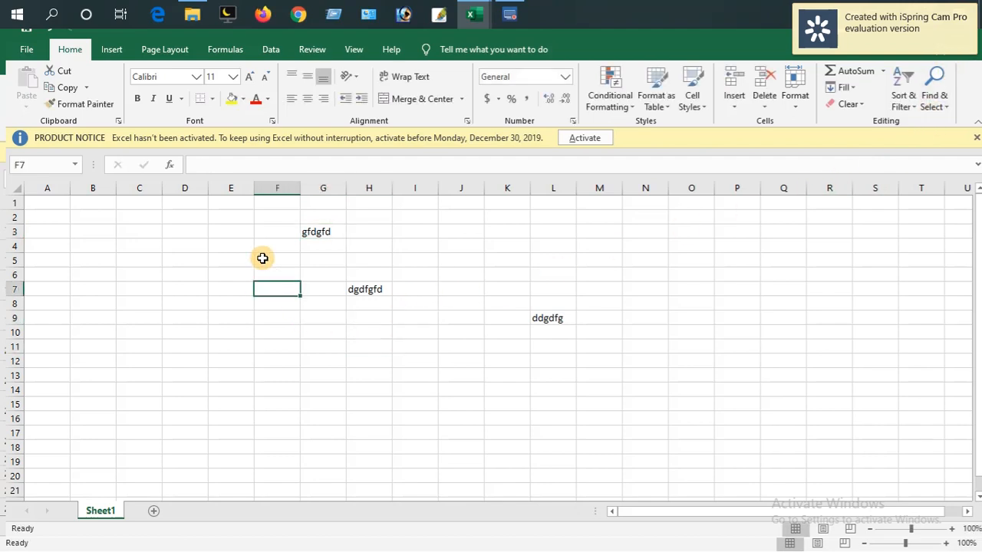
left_click(231, 246)
left_click(369, 346)
left_click(461, 347)
left_click(461, 261)
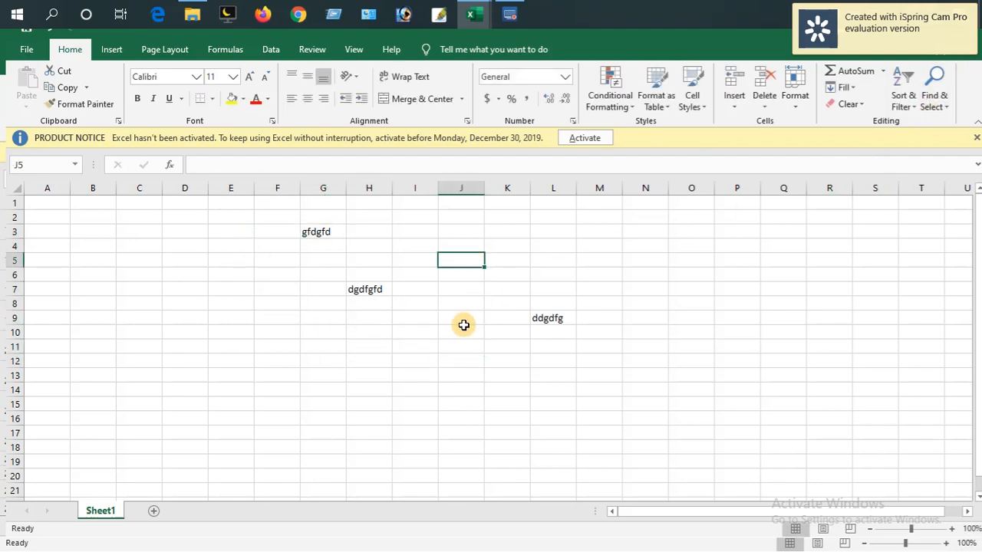
left_click(461, 332)
left_click(461, 275)
left_click(461, 247)
left_click(462, 233)
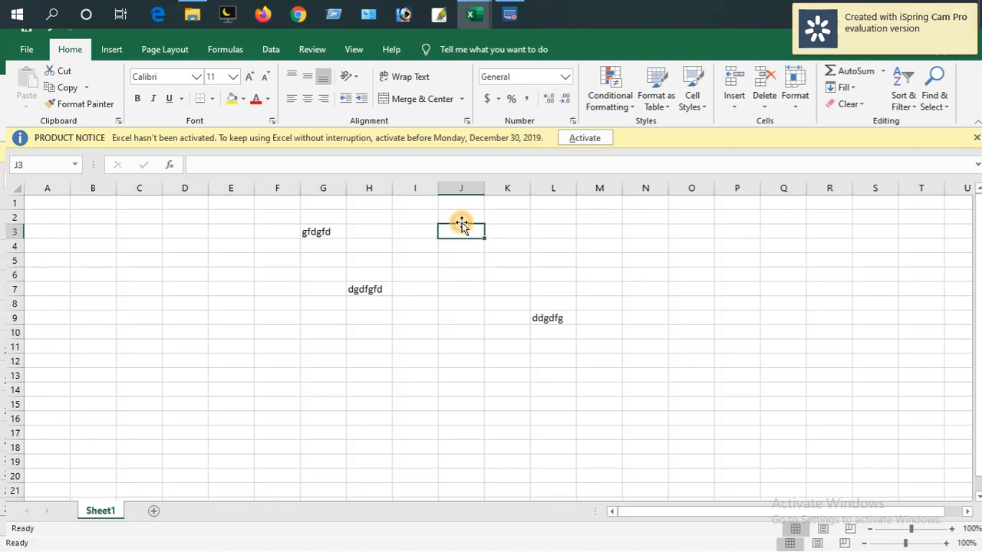
- Close the new workbook Book5 without saving its changes
left_click(508, 231)
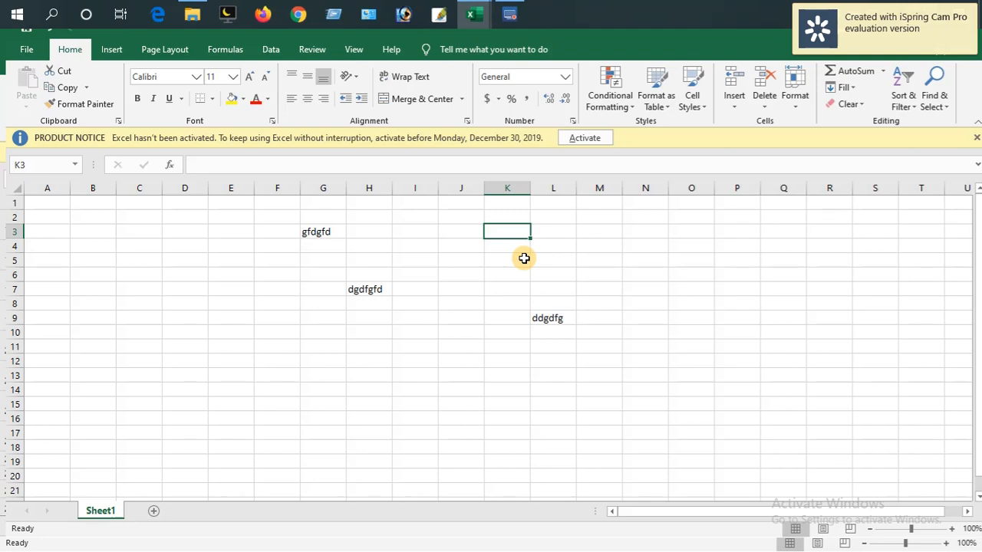
key("ctrl+w")
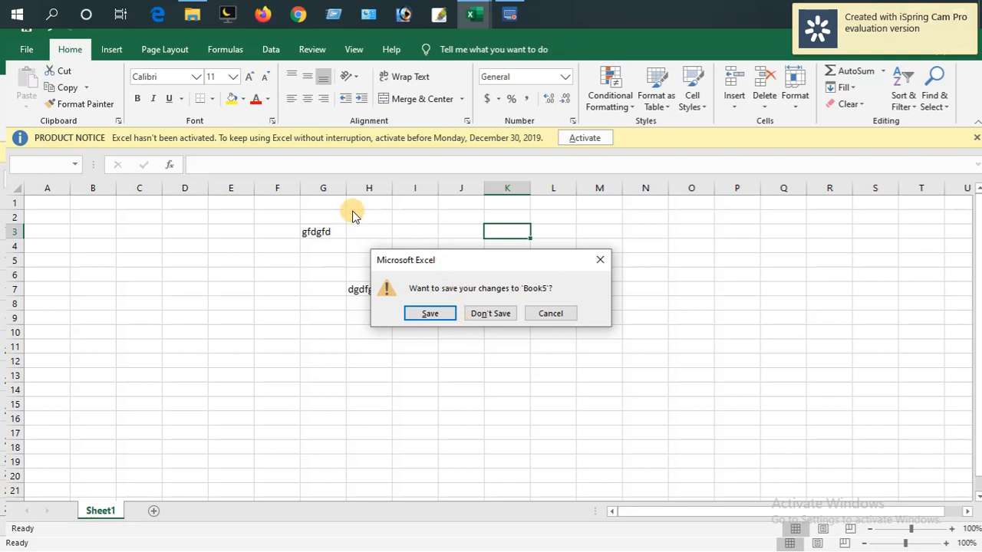
left_click(497, 315)
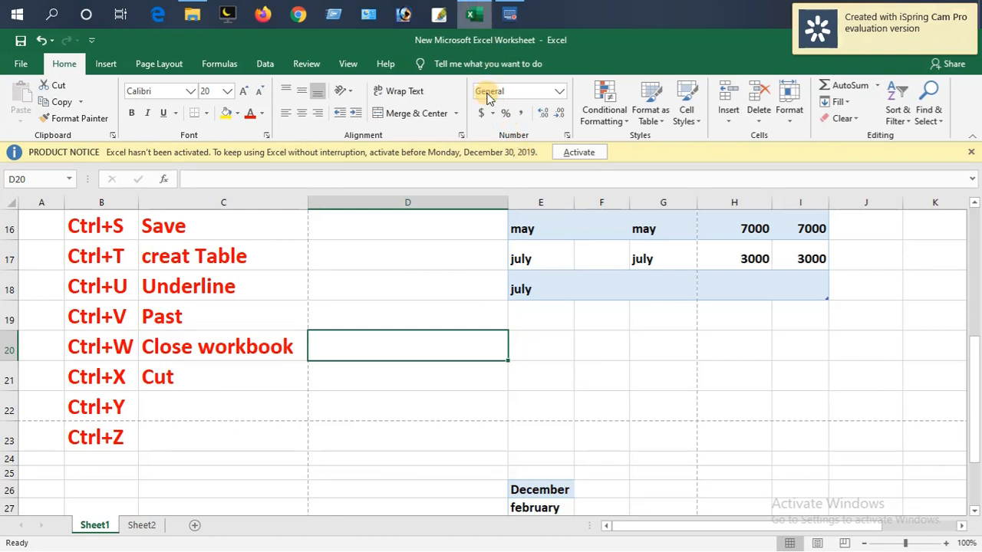
- Select the Ctrl+X shortcut in B21 and its Cut entry in C21
left_click(431, 298)
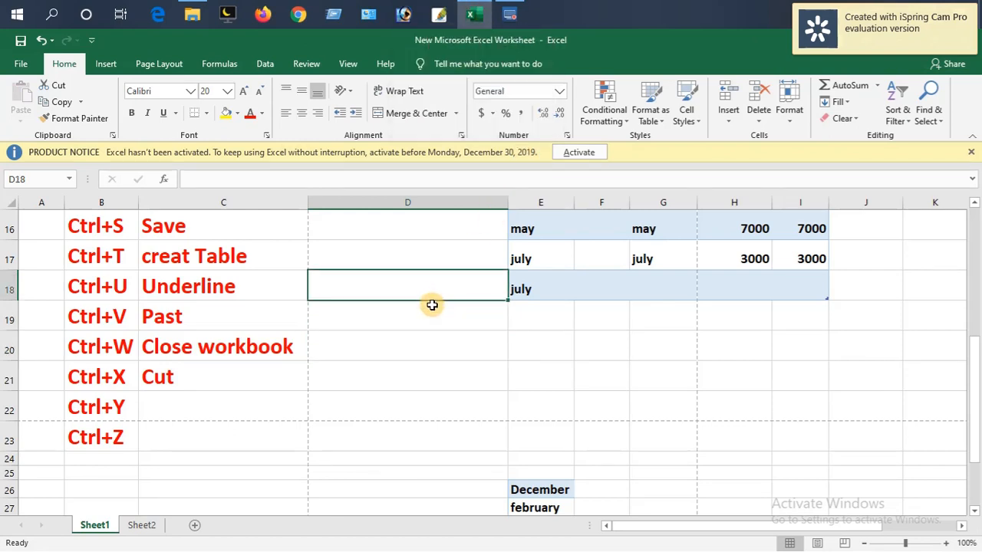
left_click(423, 353)
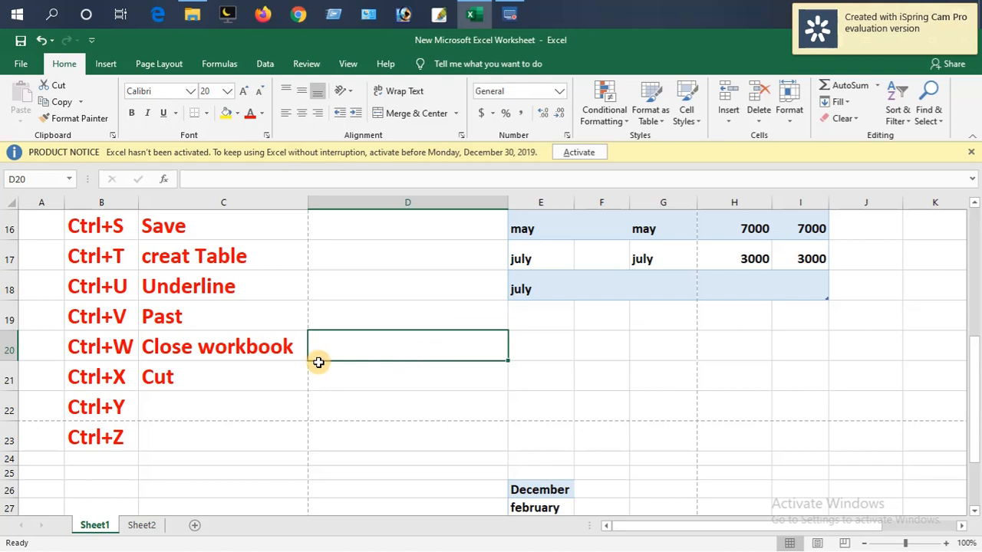
left_click(105, 376)
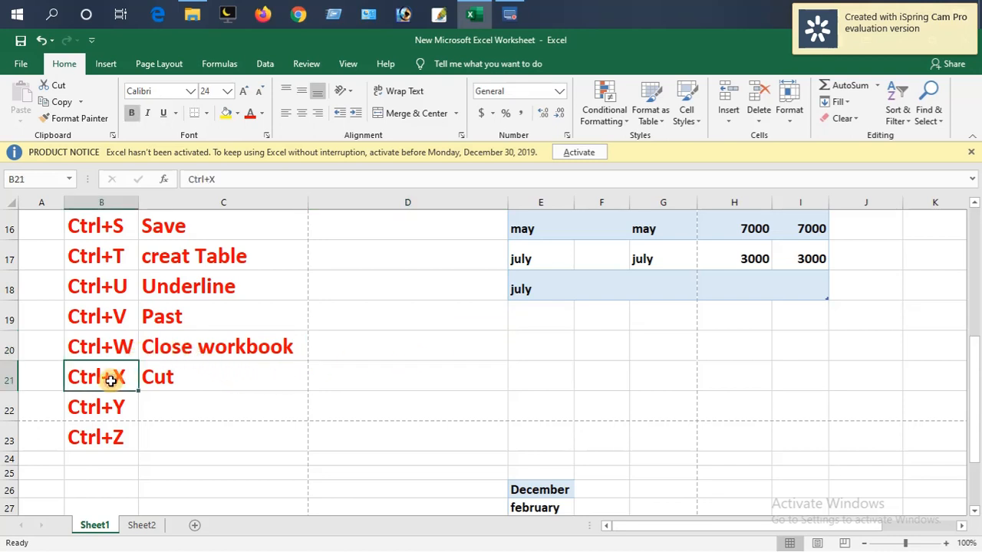
left_click(182, 384)
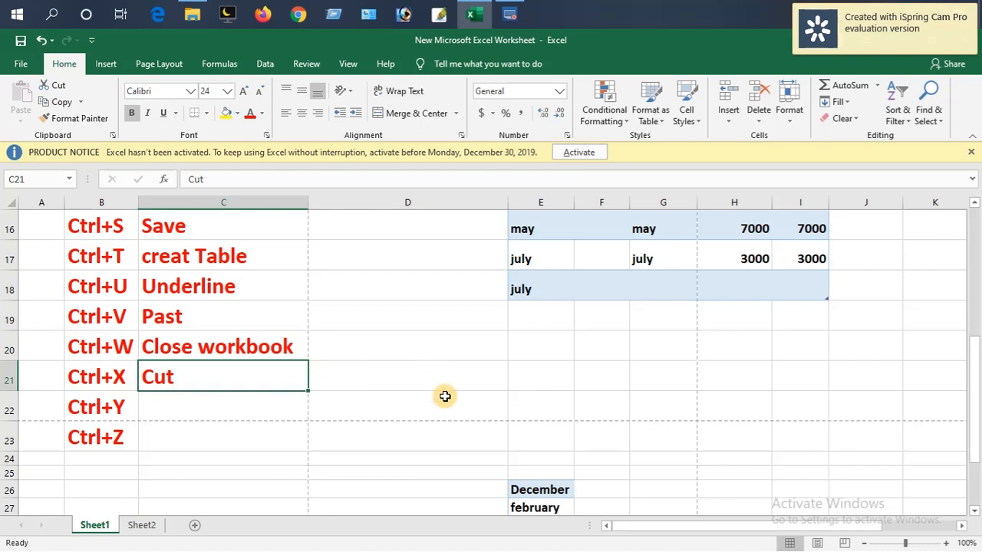
scroll(491, 351, "up", 2)
left_click(545, 351)
left_click(543, 321)
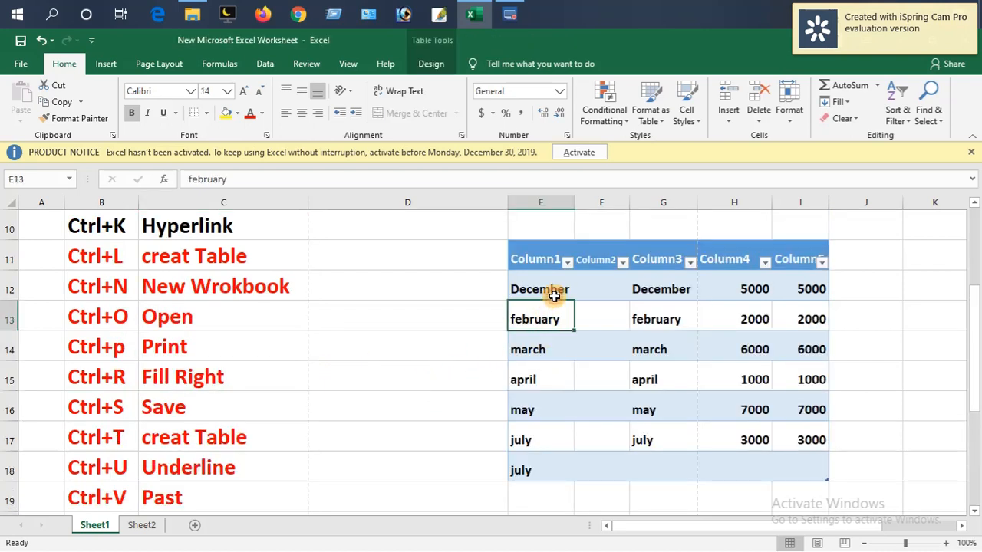
left_click(555, 289)
left_click_drag(569, 294, 814, 472)
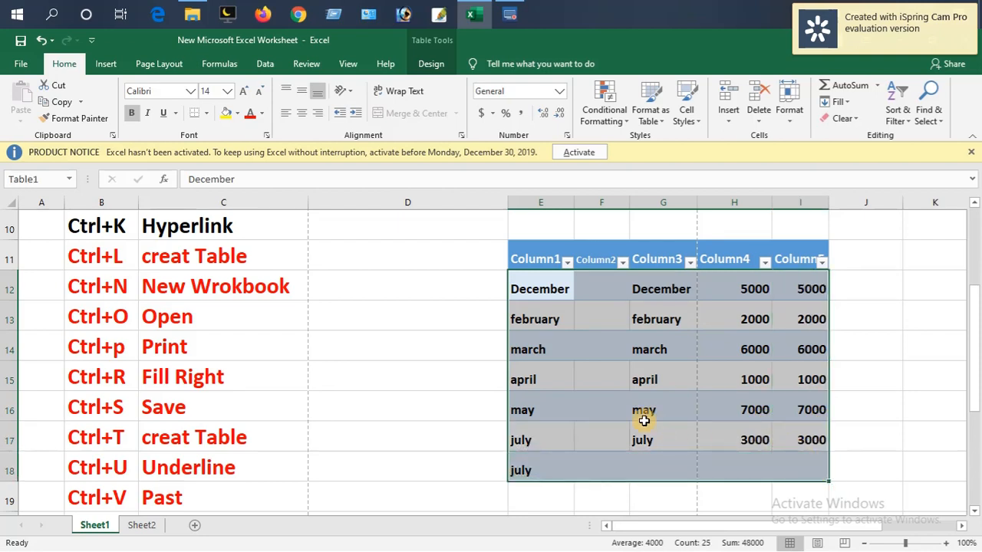
left_click(643, 378)
left_click(605, 316)
left_click(550, 287)
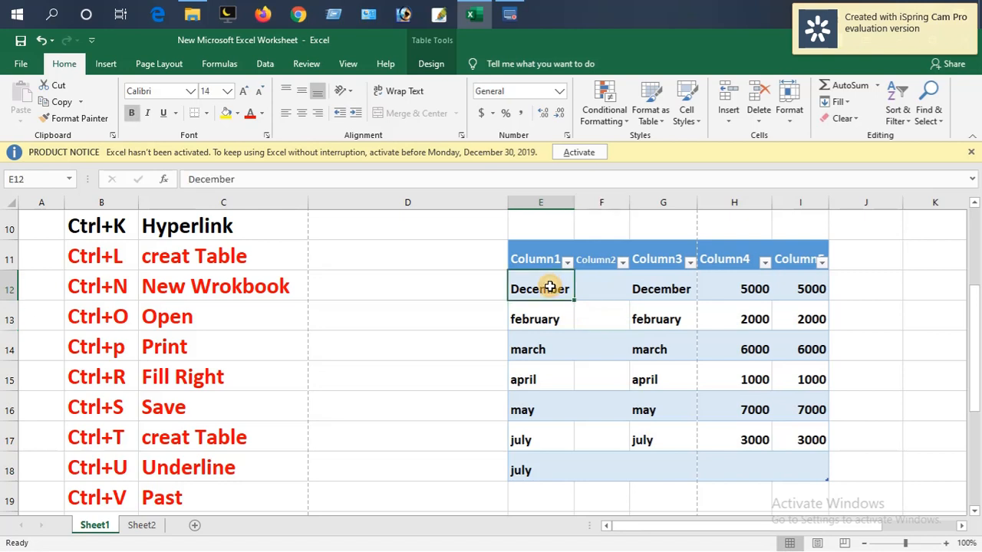
left_click_drag(550, 287, 675, 349)
left_click(560, 284)
- Cut the whole table in E11:I18 of Sheet1, including its header row
left_click_drag(549, 257, 783, 468)
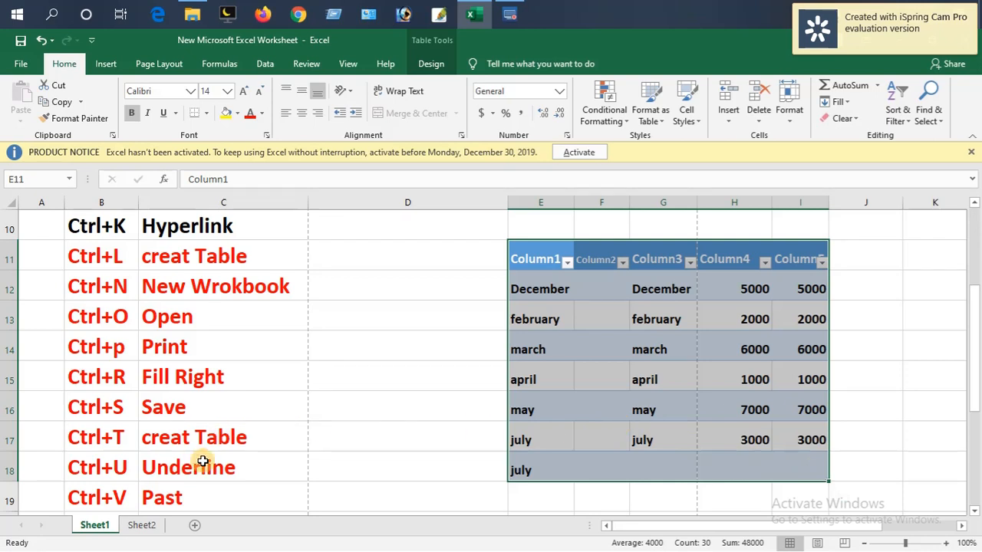
scroll(202, 463, "down", 1)
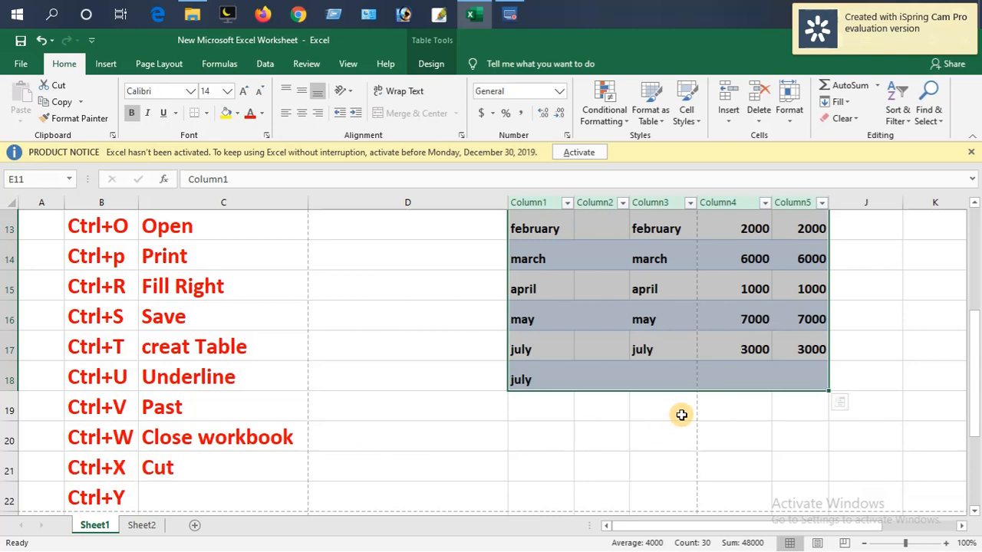
scroll(681, 414, "up", 1)
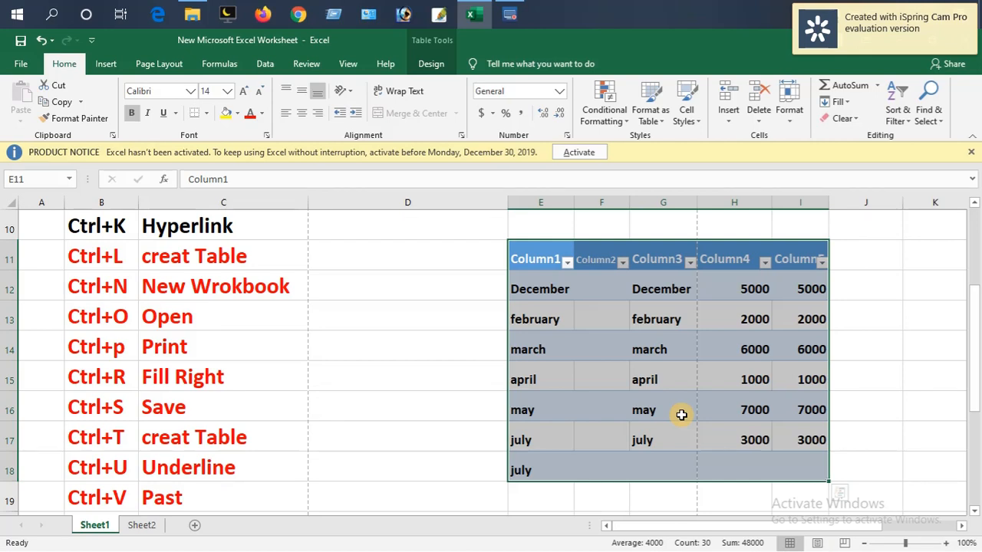
key("ctrl+c")
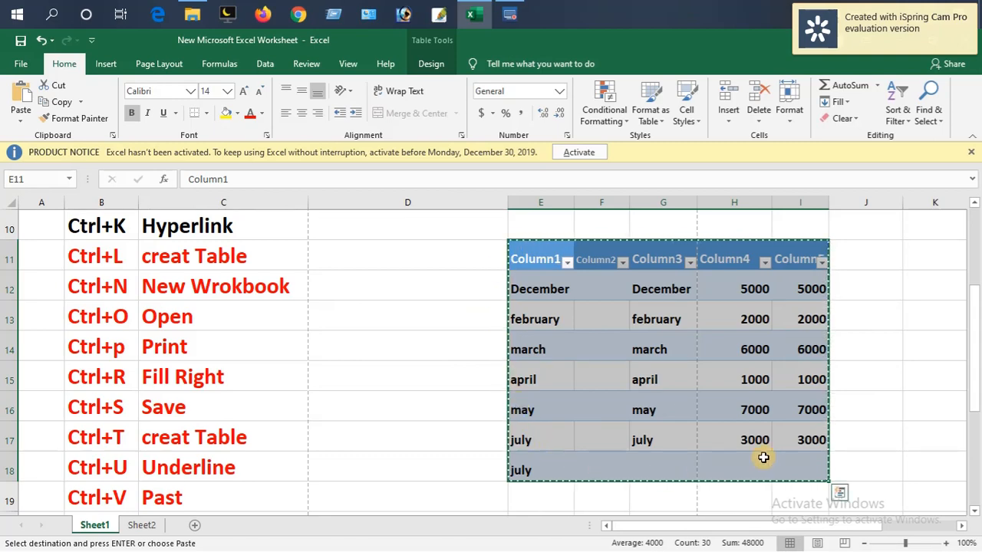
- Paste the cut table into Sheet2 starting at cell E11
scroll(439, 417, "down", 2)
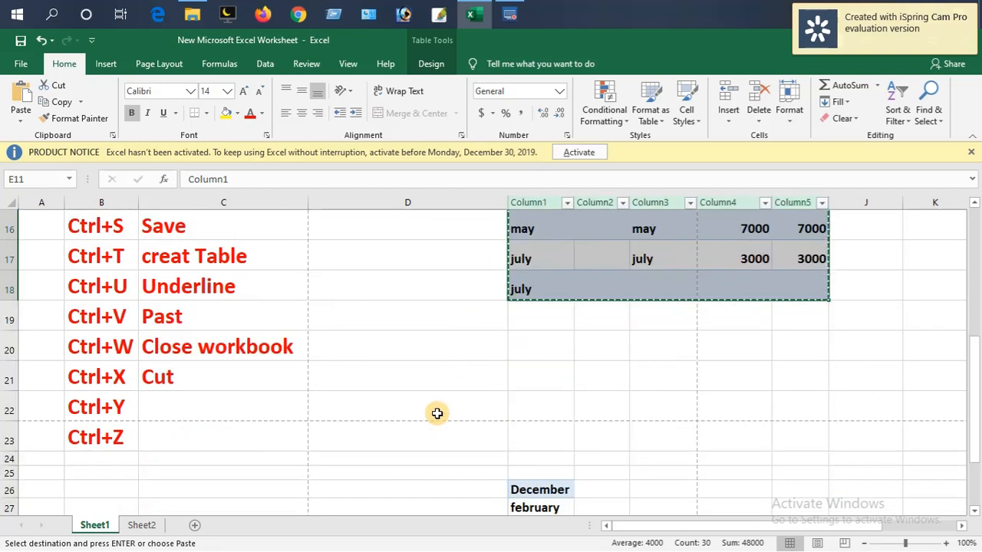
scroll(436, 413, "down", 3)
scroll(436, 413, "down", 2)
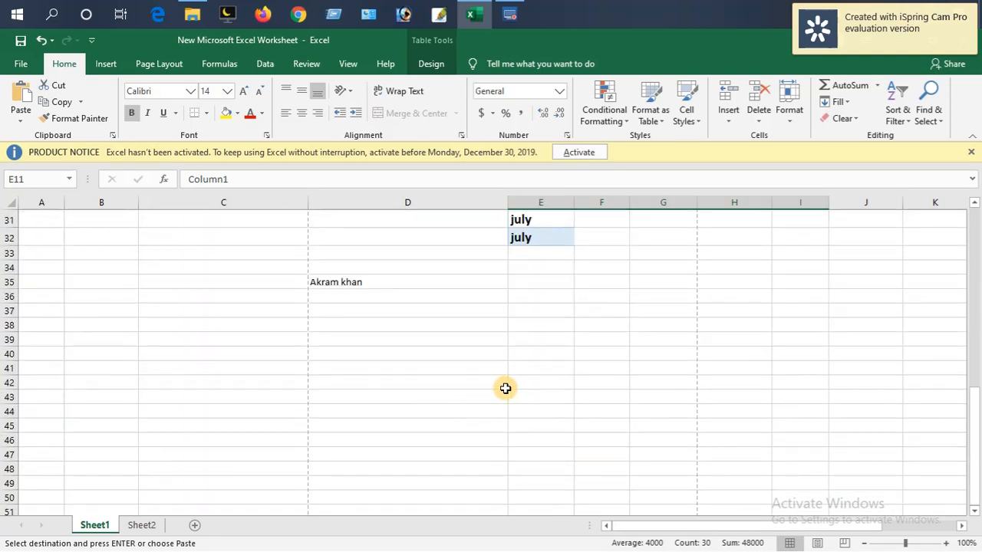
left_click(146, 526)
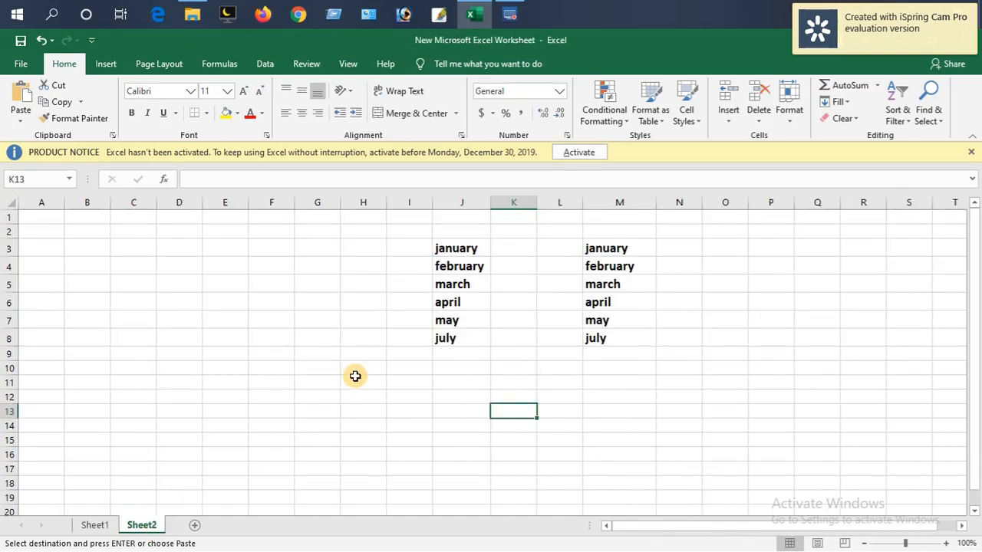
scroll(295, 324, "down", 2)
left_click(237, 284)
left_click(237, 293)
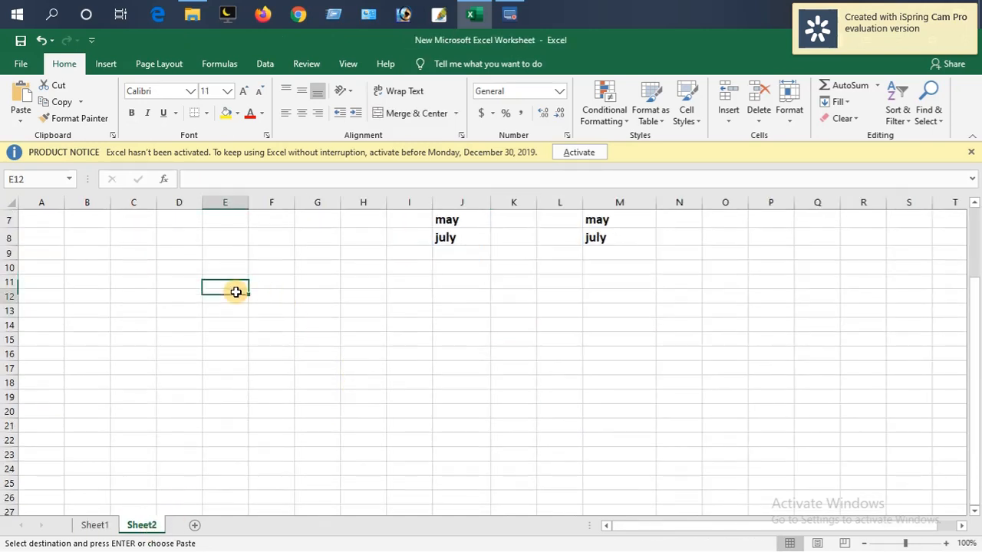
left_click(235, 283)
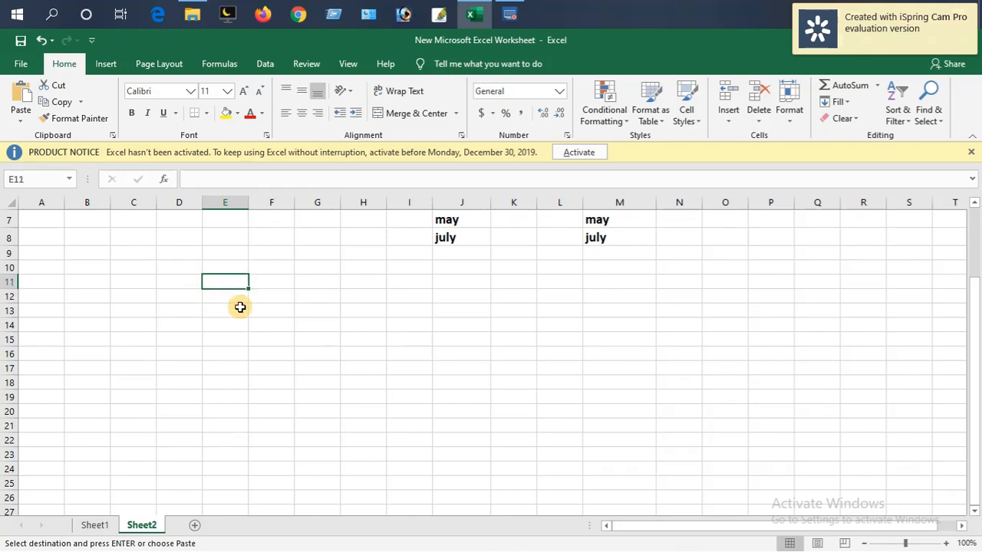
left_click(232, 301)
left_click(238, 282)
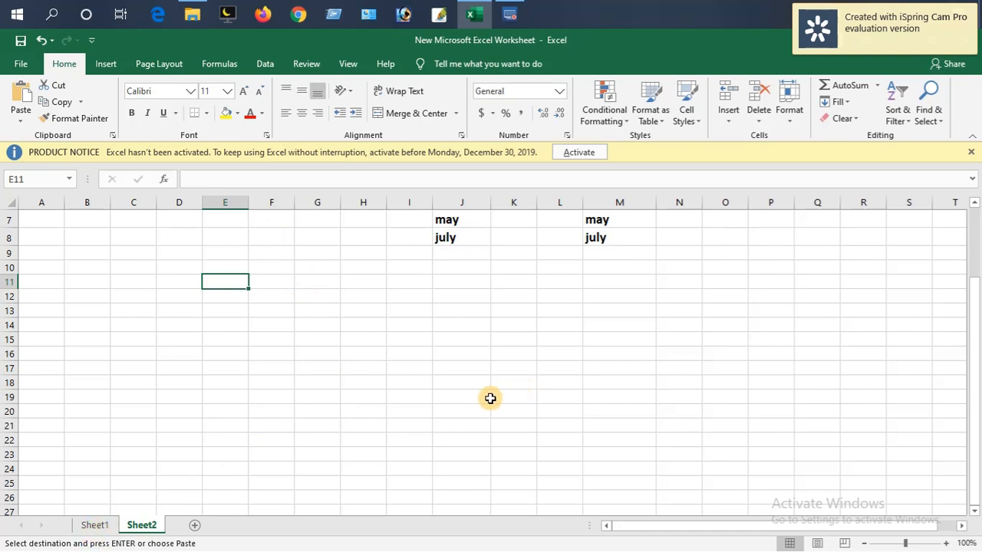
- Check the table's former place on Sheet1 and the pasted copy on Sheet2, and undo moving the table
key("ctrl+Page_Up")
left_click(486, 322)
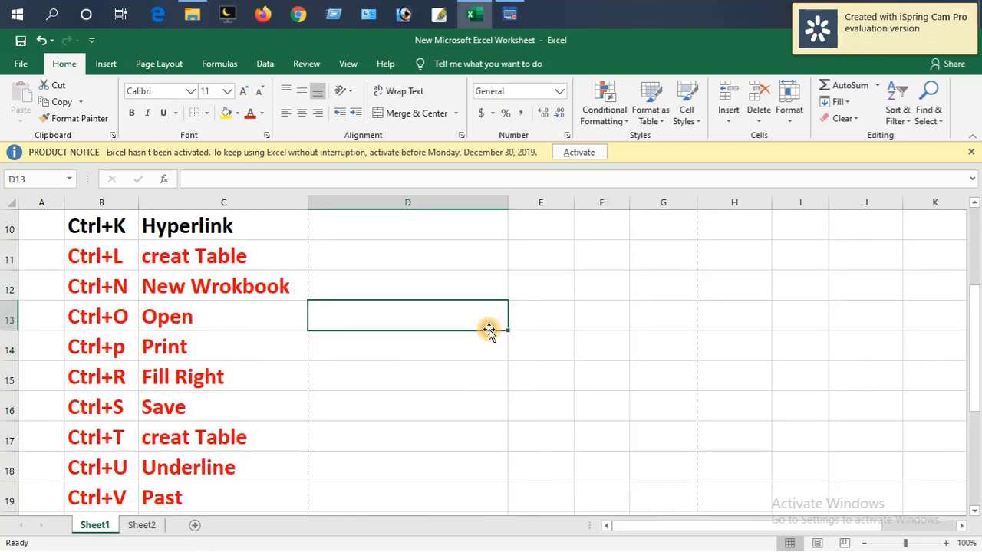
scroll(575, 368, "up", 2)
scroll(575, 368, "down", 3)
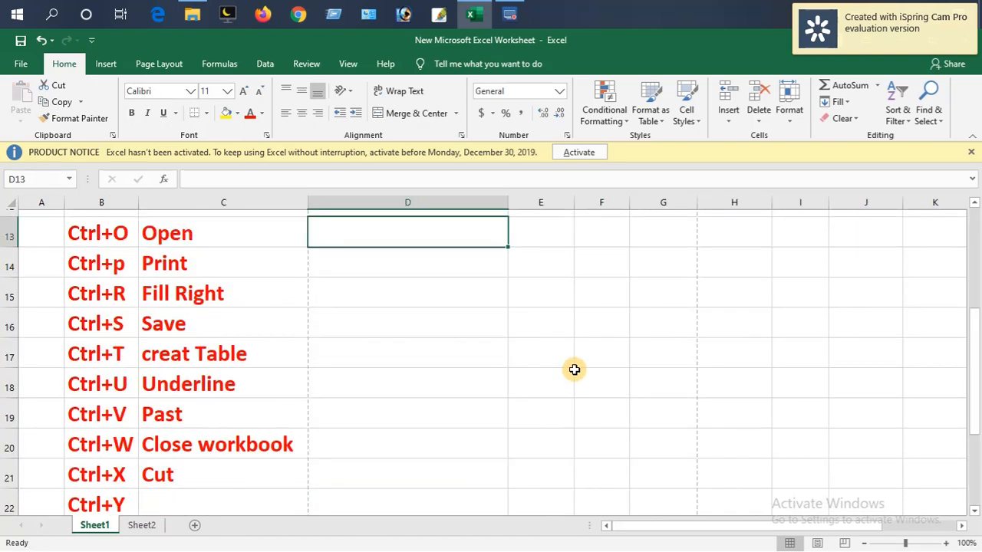
left_click(554, 285)
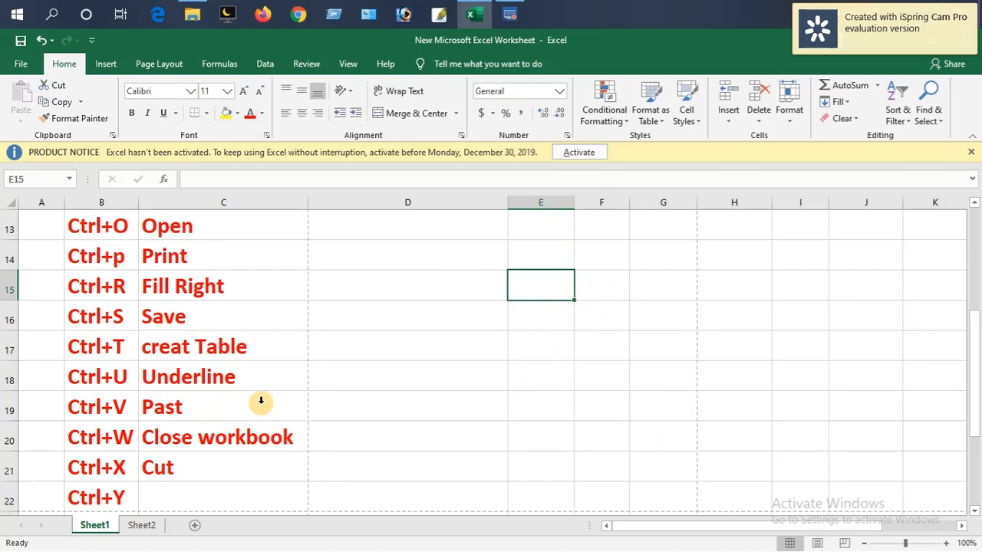
left_click(142, 529)
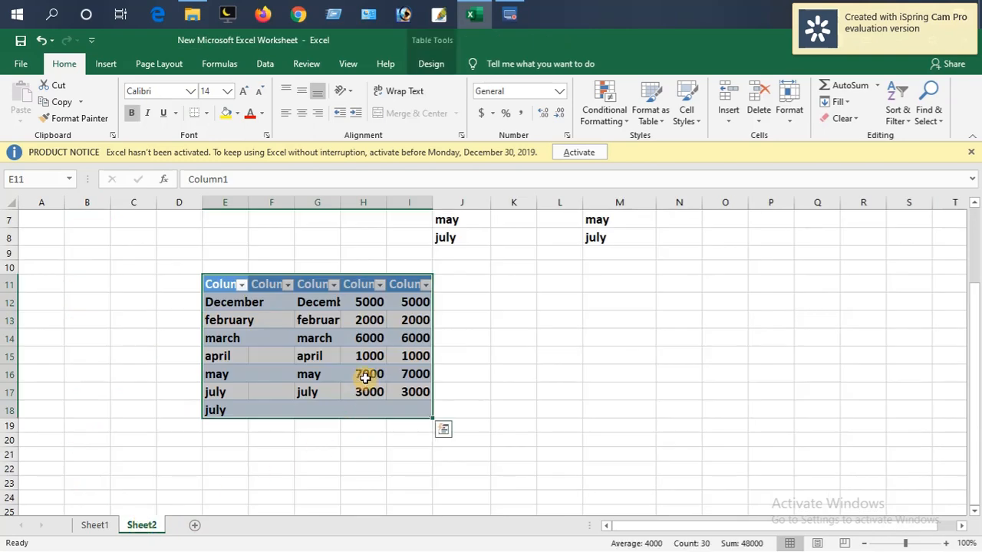
left_click(471, 353)
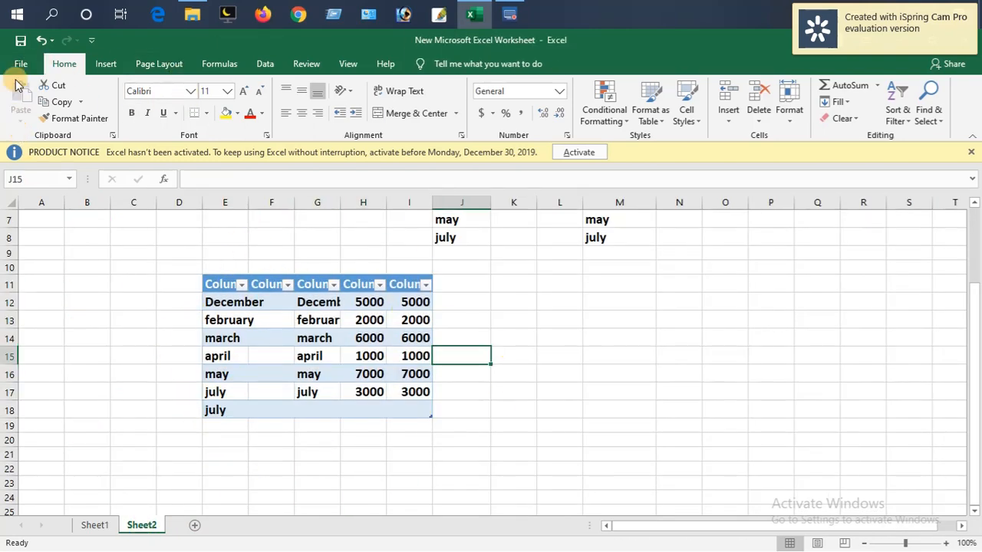
key("ctrl+z")
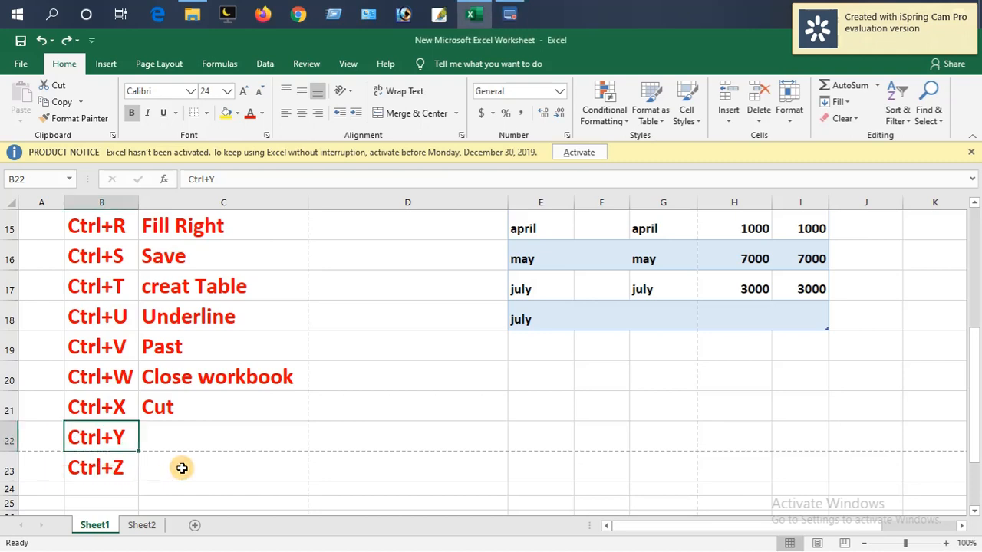
- Enter Undo in C23 as the description of the Ctrl+Z shortcut
left_click(92, 473)
left_click(163, 473)
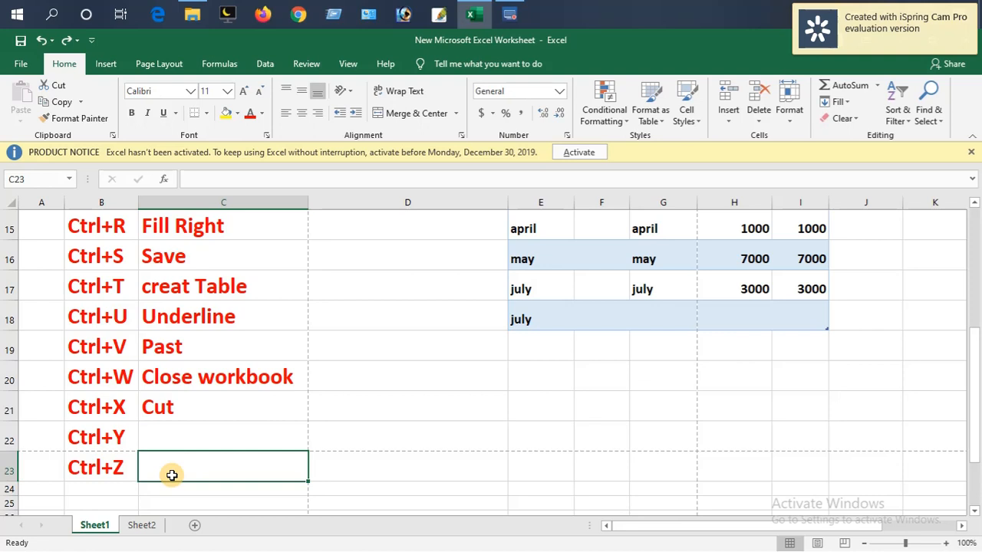
type("Undo")
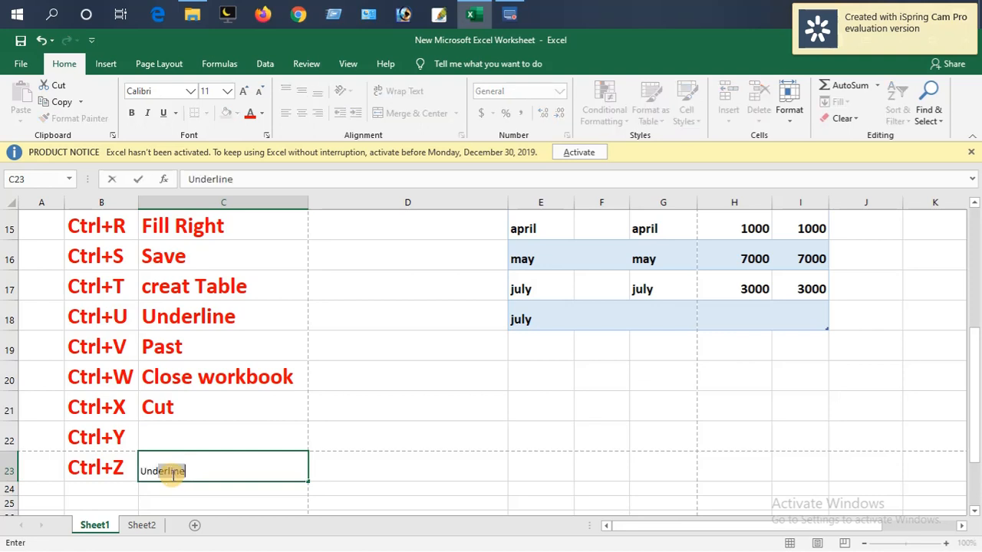
left_click(380, 470)
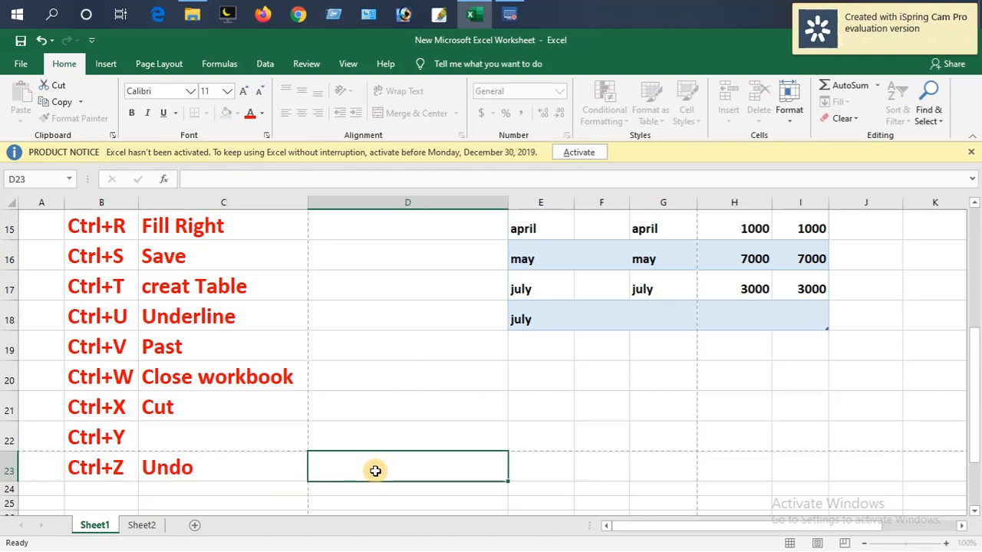
- Undo the text entry in C23 and put the word Undo back in the cell
left_click(192, 467)
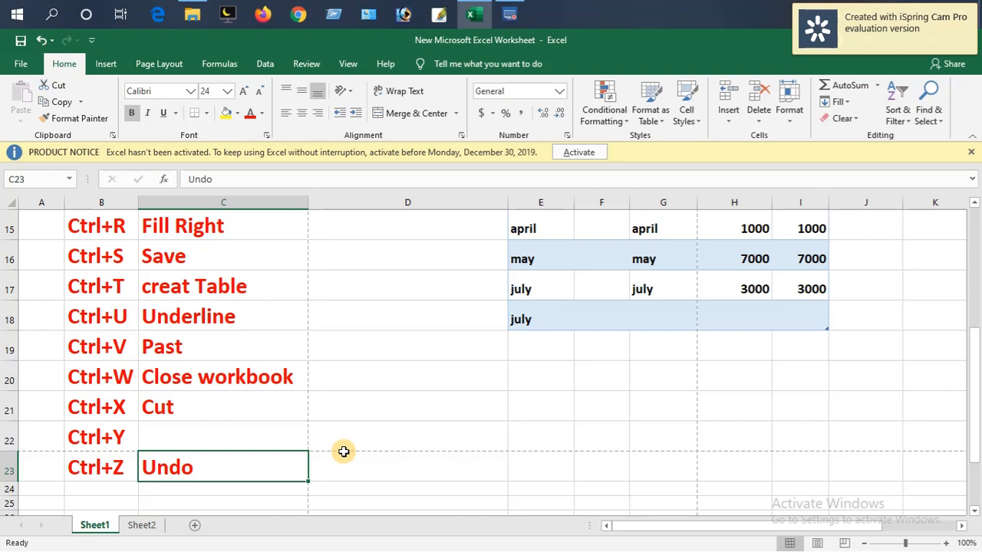
key("ctrl+z")
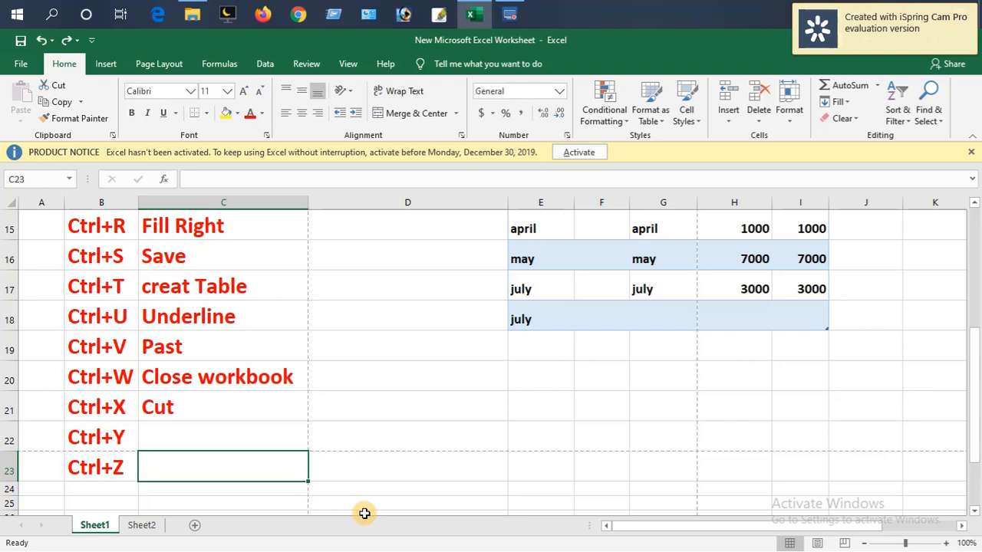
type("Undo")
key("ctrl+Return")
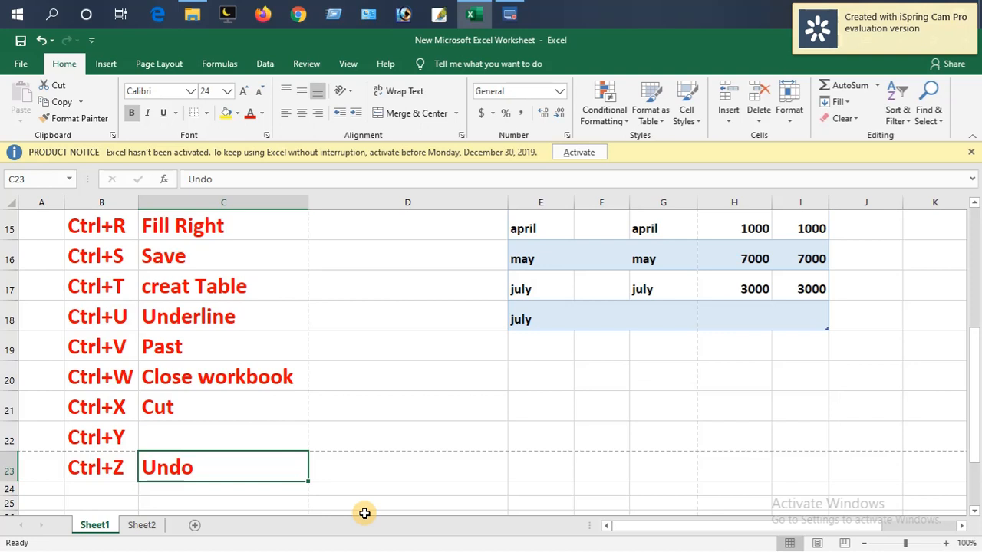
- Enter Redo in C22 as the description of the Ctrl+Y shortcut
left_click(259, 439)
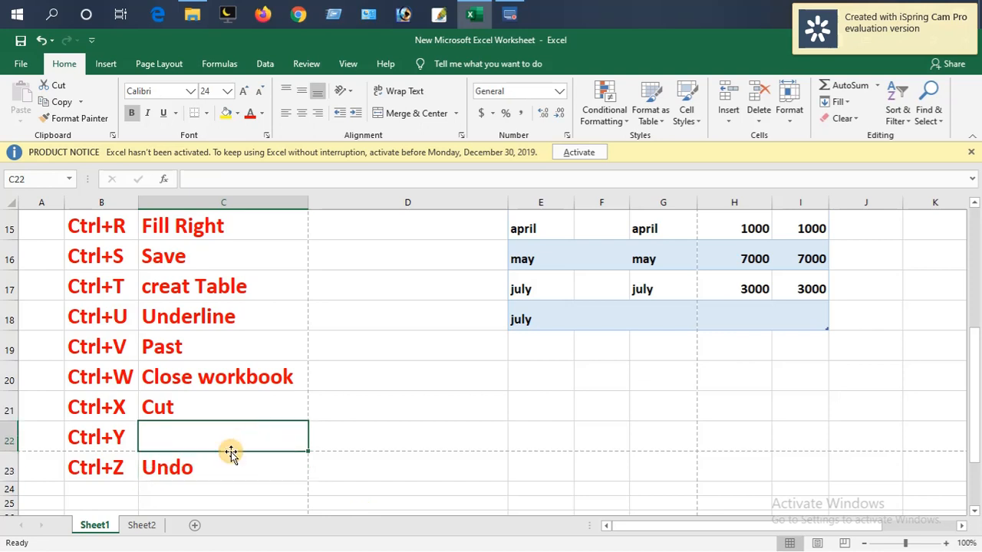
type("Redo")
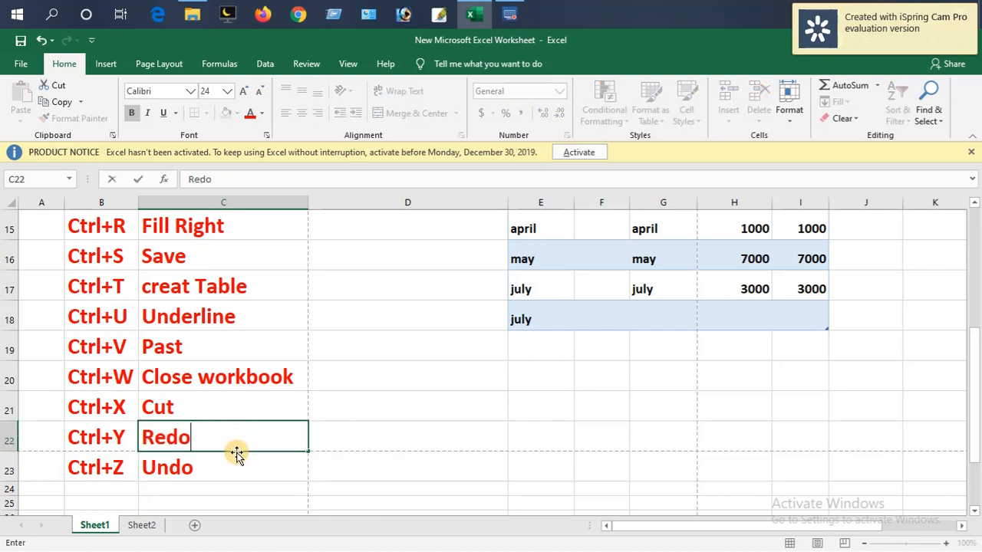
left_click(351, 477)
- Review the shortcut list from Ctrl+A in B2 down to Ctrl+Z in B23
left_click(238, 464)
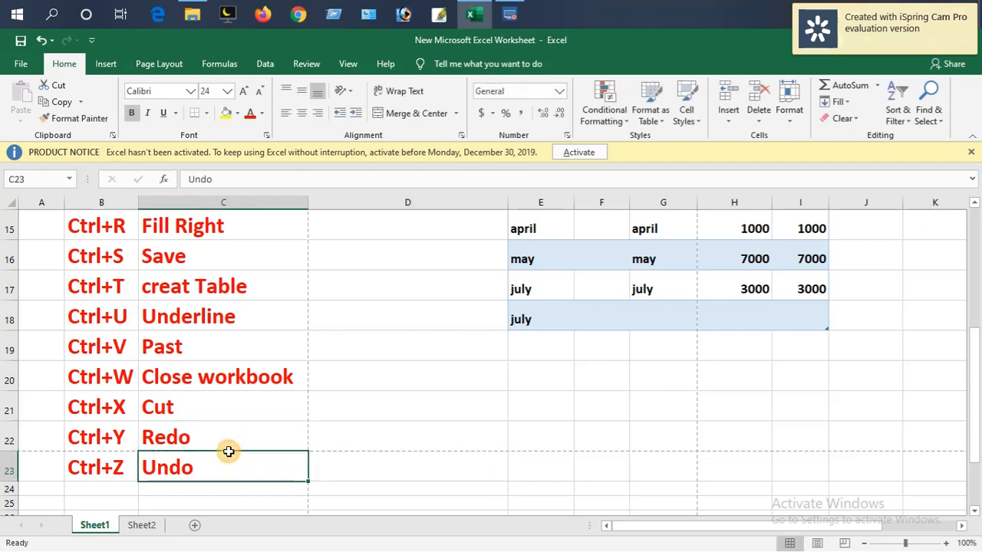
key("Left")
scroll(274, 386, "down", 3)
scroll(270, 369, "up", 7)
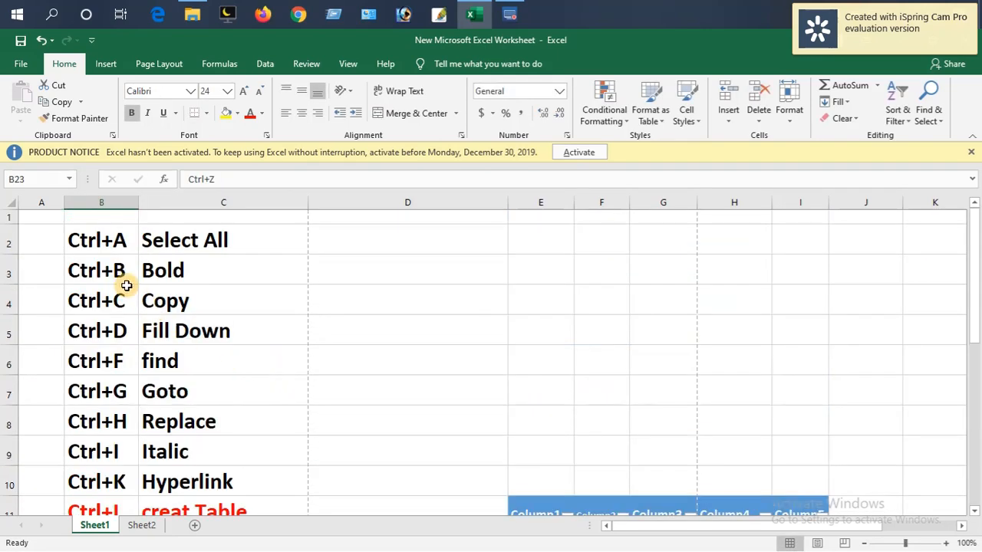
left_click(109, 242)
scroll(146, 384, "down", 2)
scroll(122, 437, "down", 2)
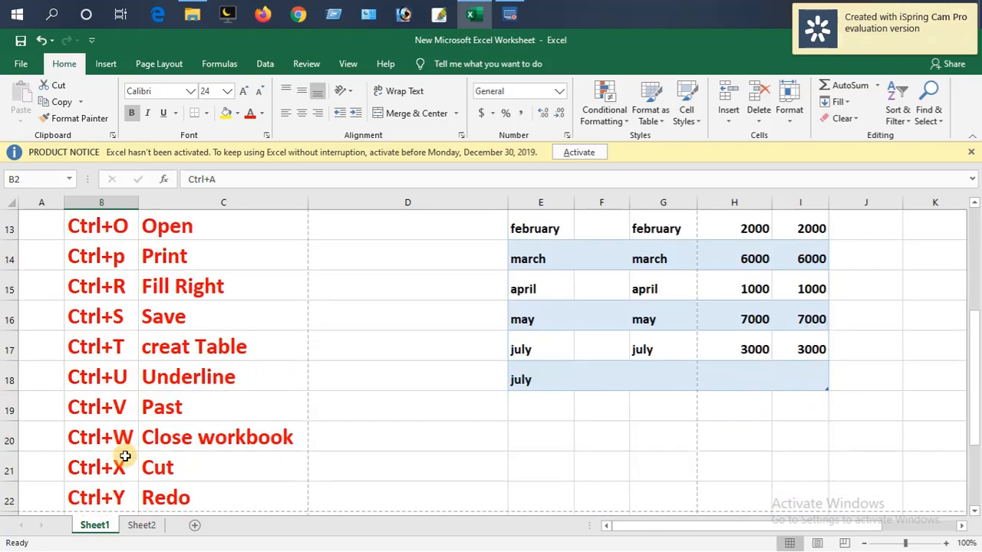
scroll(125, 457, "down", 3)
left_click(114, 255)
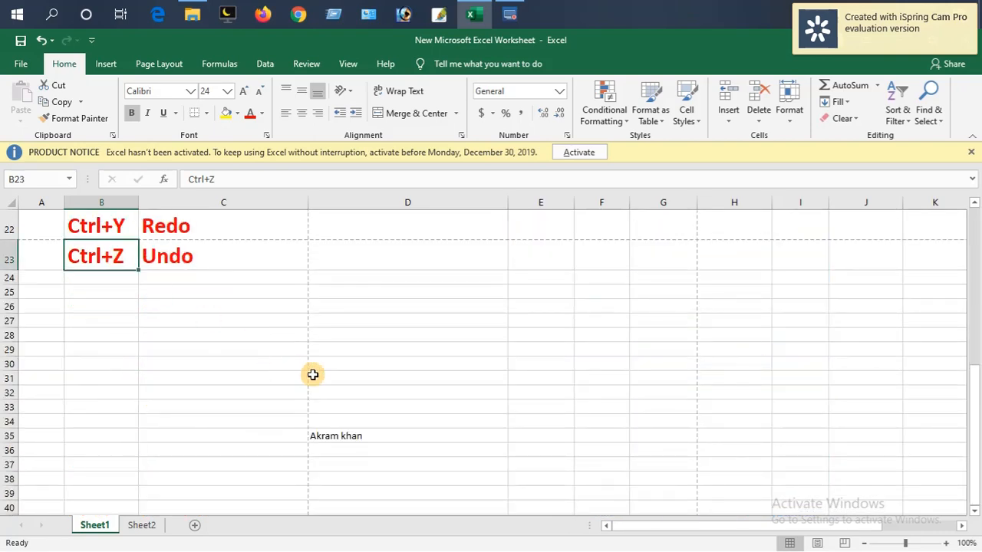
scroll(313, 375, "up", 4)
left_click(345, 316)
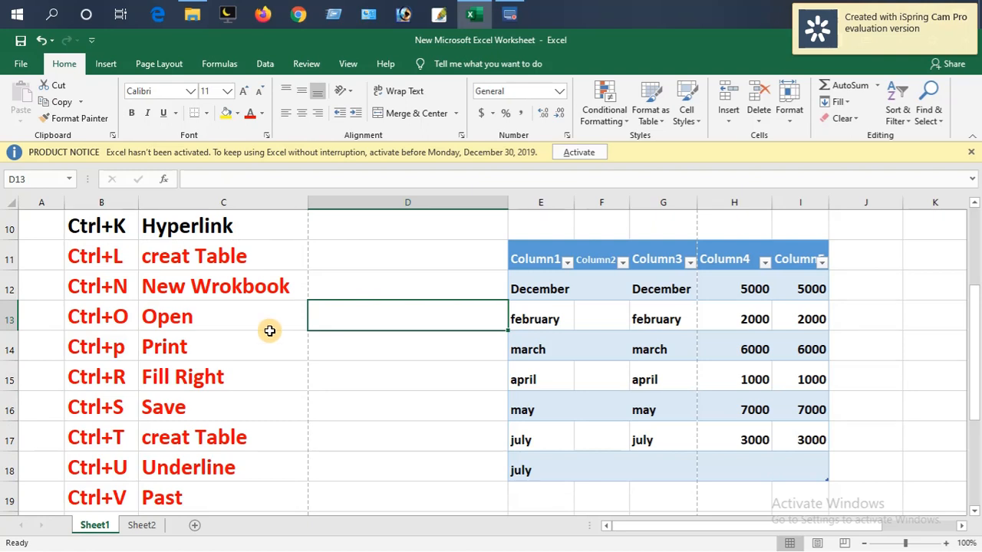
left_click(376, 290)
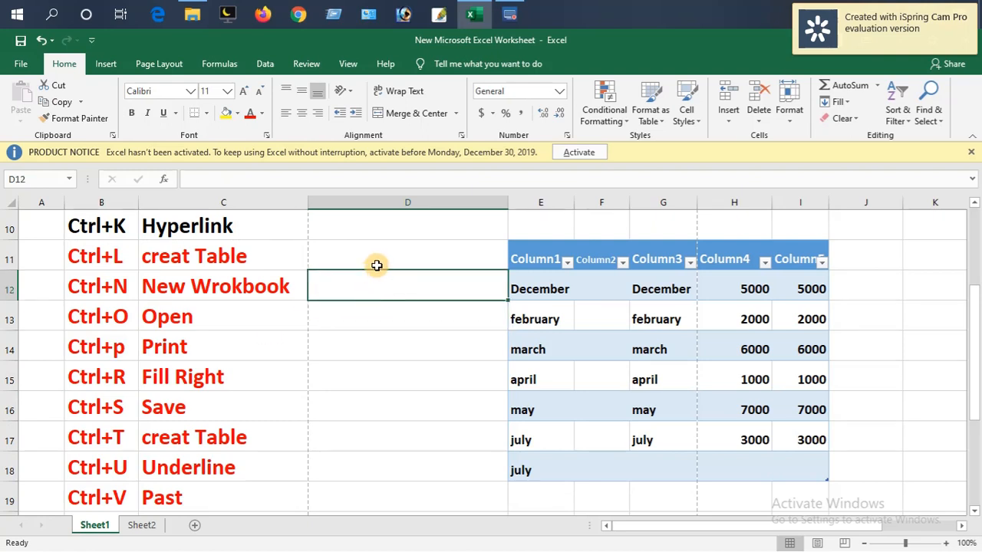
left_click(373, 324)
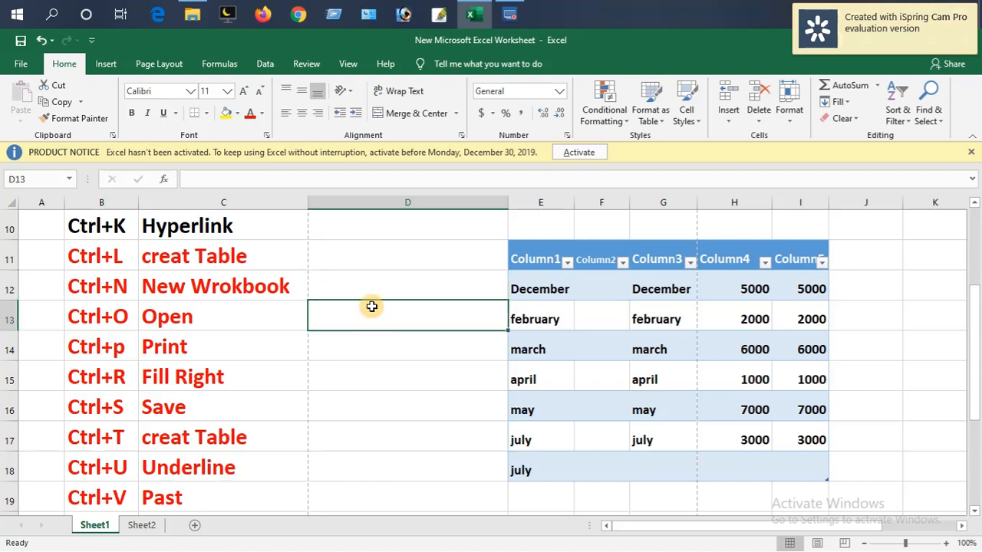
left_click(371, 294)
left_click(336, 268)
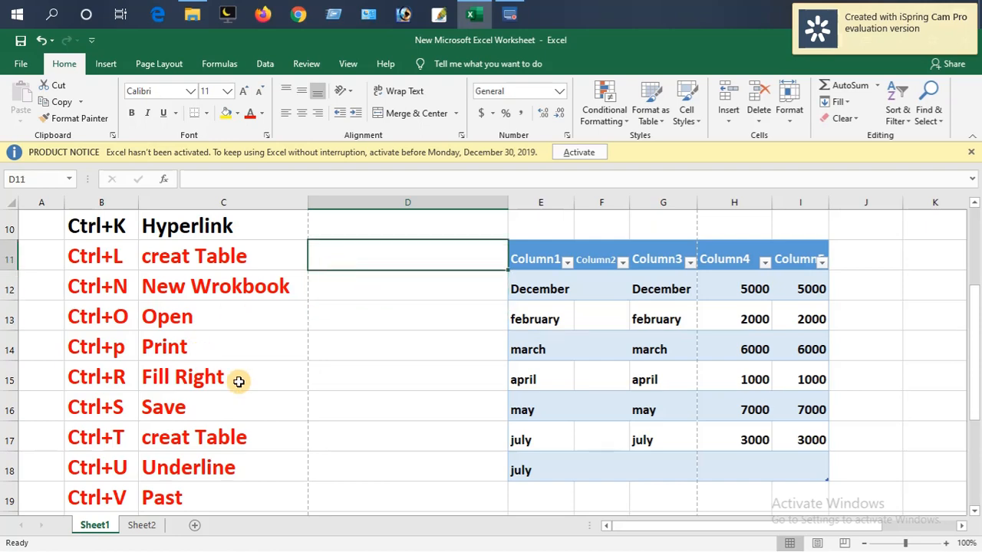
- Look through the completed shortcuts and their descriptions in columns B and C again, from Select All to Undo
scroll(243, 399, "down", 2)
scroll(242, 401, "up", 5)
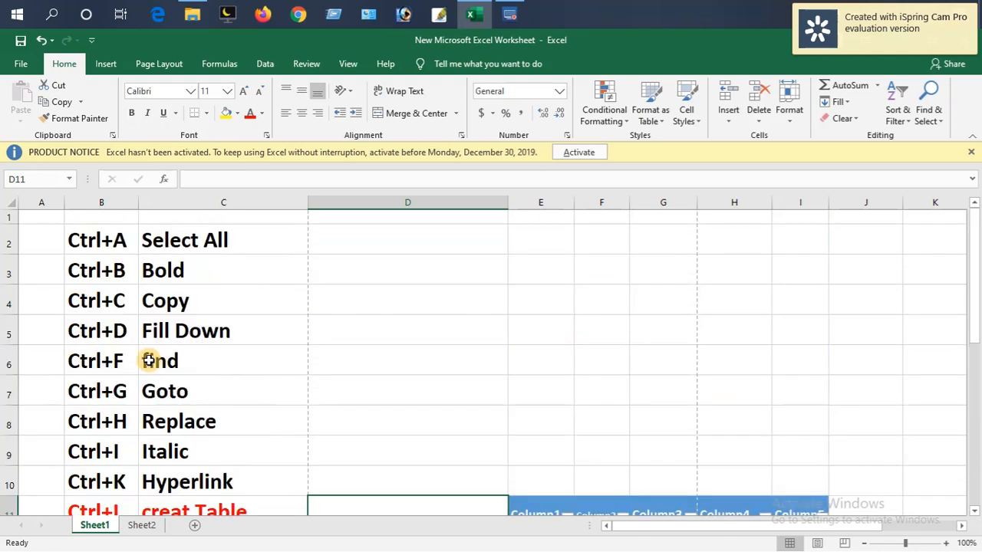
scroll(154, 430, "down", 2)
left_click(79, 352)
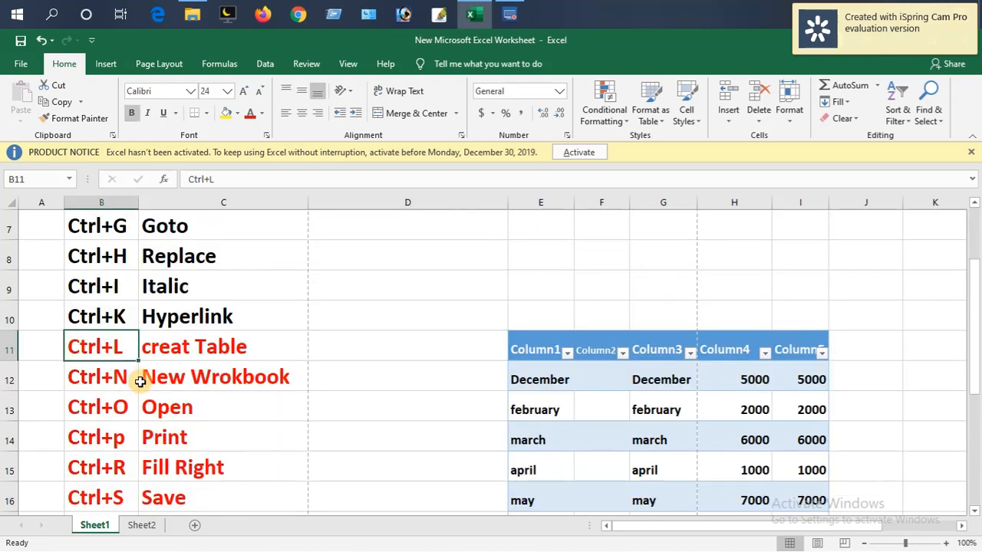
scroll(175, 406, "down", 5)
left_click(215, 261)
scroll(228, 307, "up", 7)
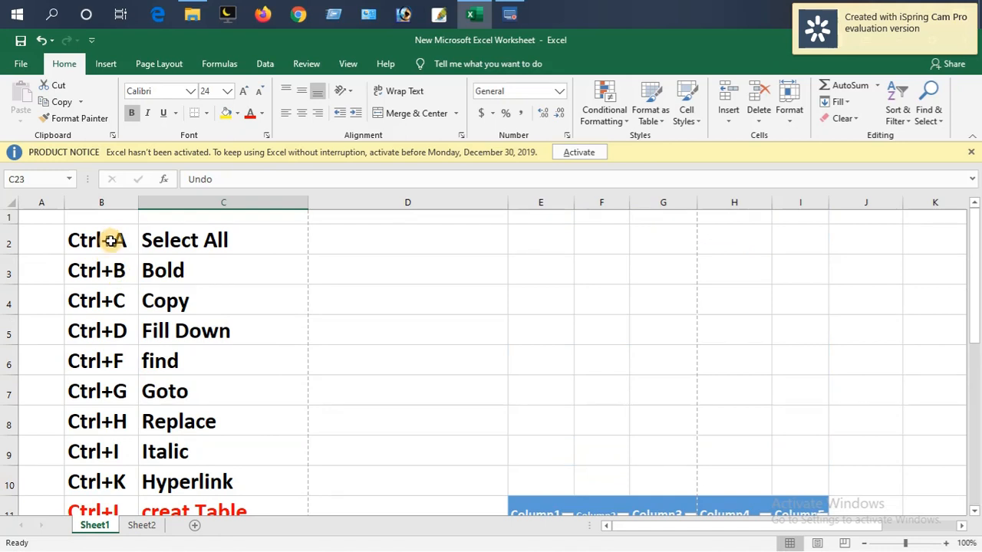
left_click(111, 241)
scroll(127, 355, "down", 3)
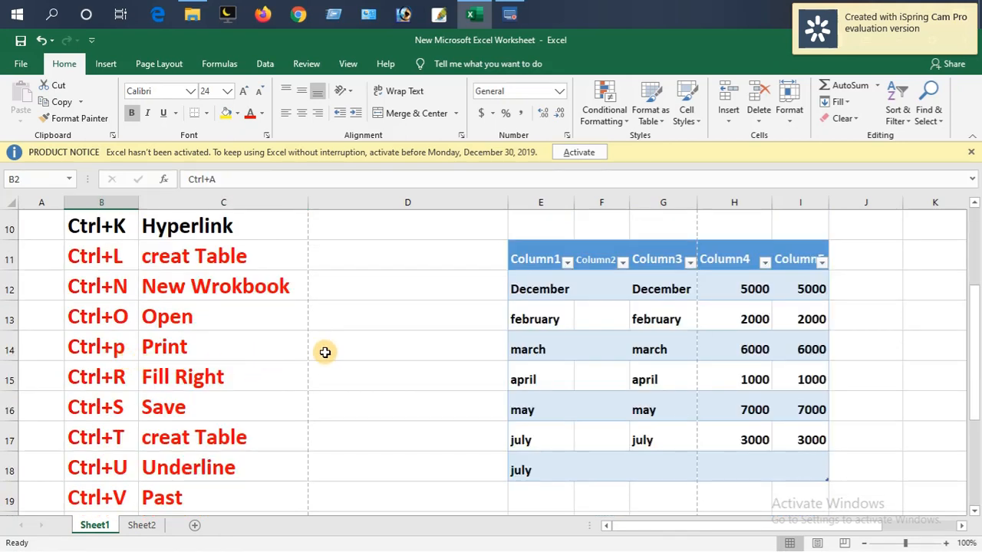
scroll(265, 379, "up", 3)
scroll(206, 415, "down", 4)
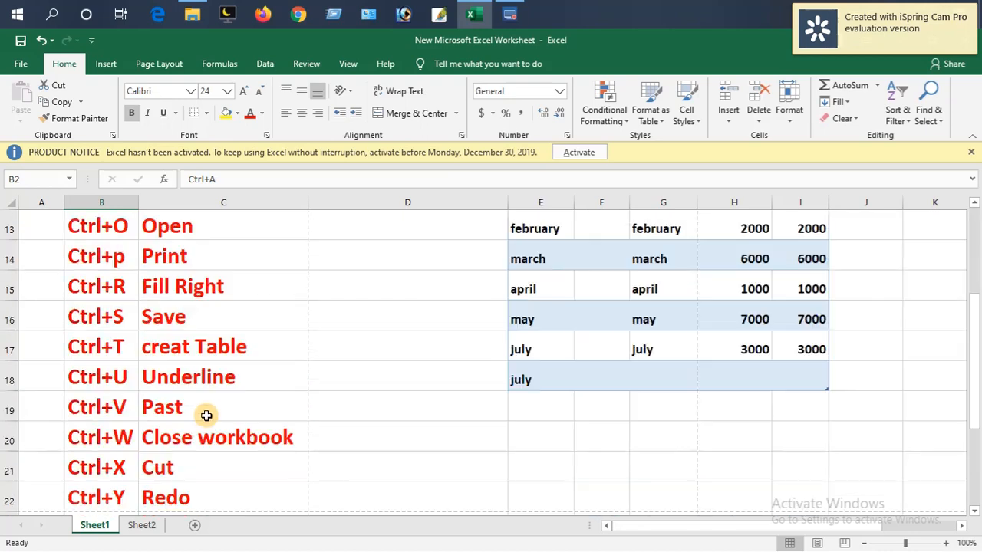
scroll(207, 415, "down", 3)
left_click(120, 259)
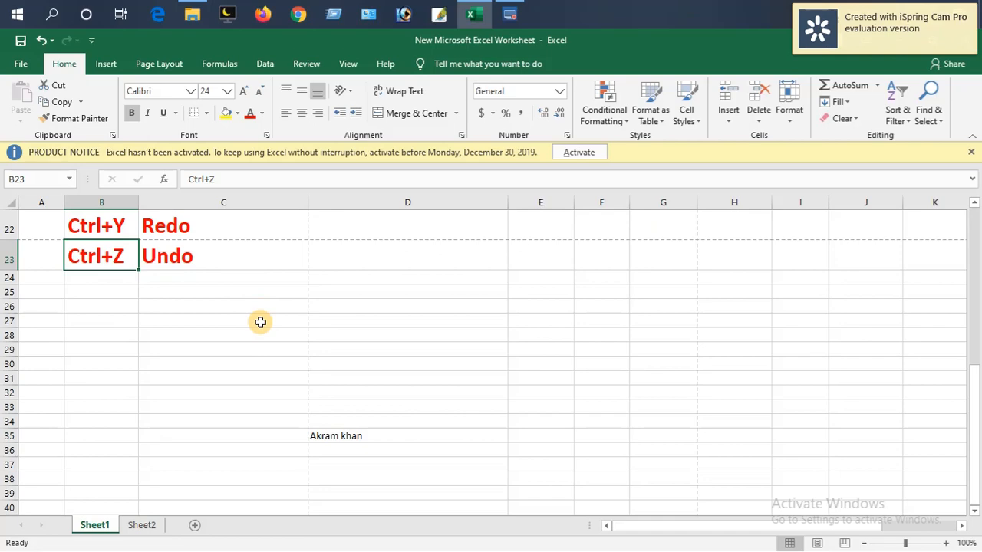
scroll(263, 333, "up", 4)
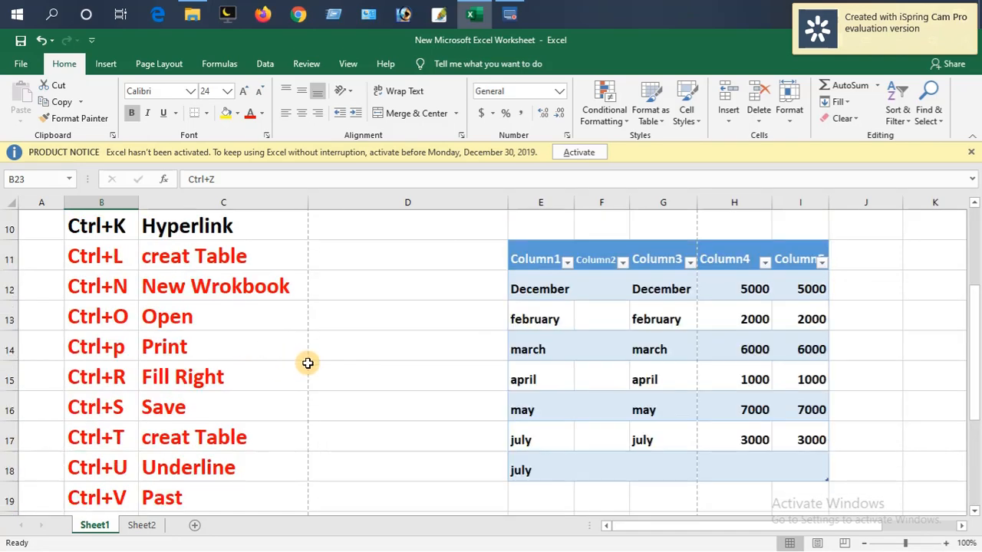
scroll(307, 363, "up", 3)
left_click(359, 353)
left_click(399, 315)
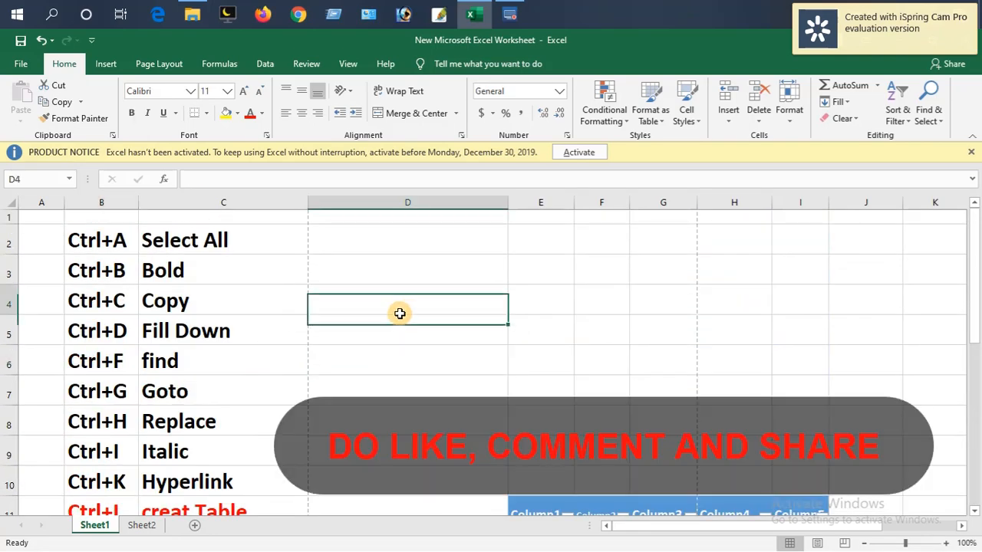
left_click(411, 270)
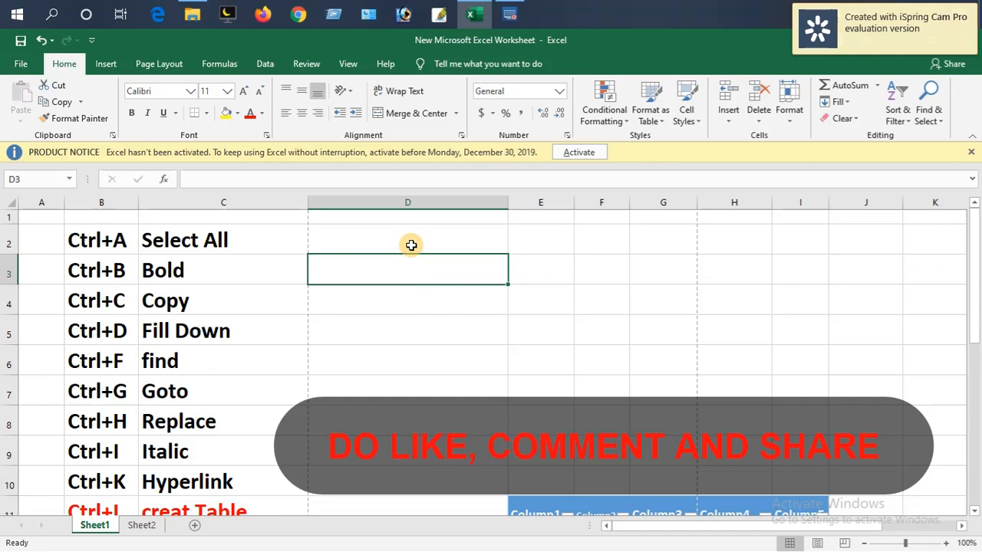
left_click(411, 244)
left_click(402, 313)
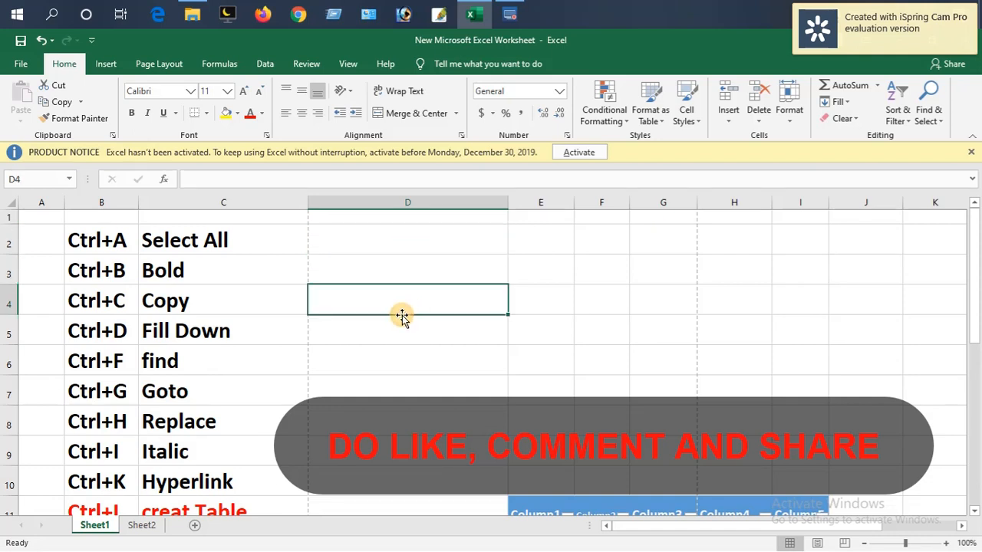